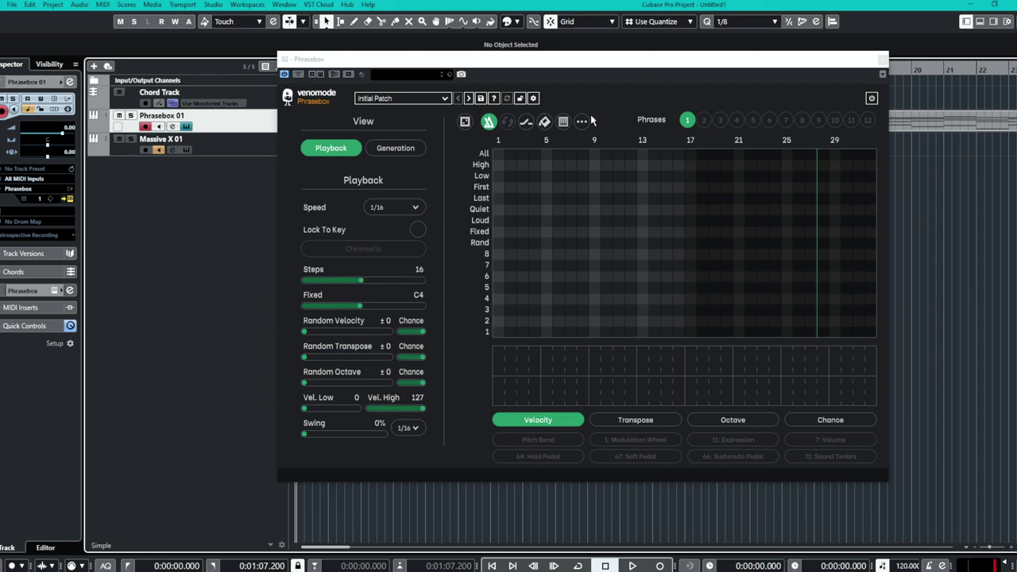
{"action": "left_click", "coordinate": [395, 148]}
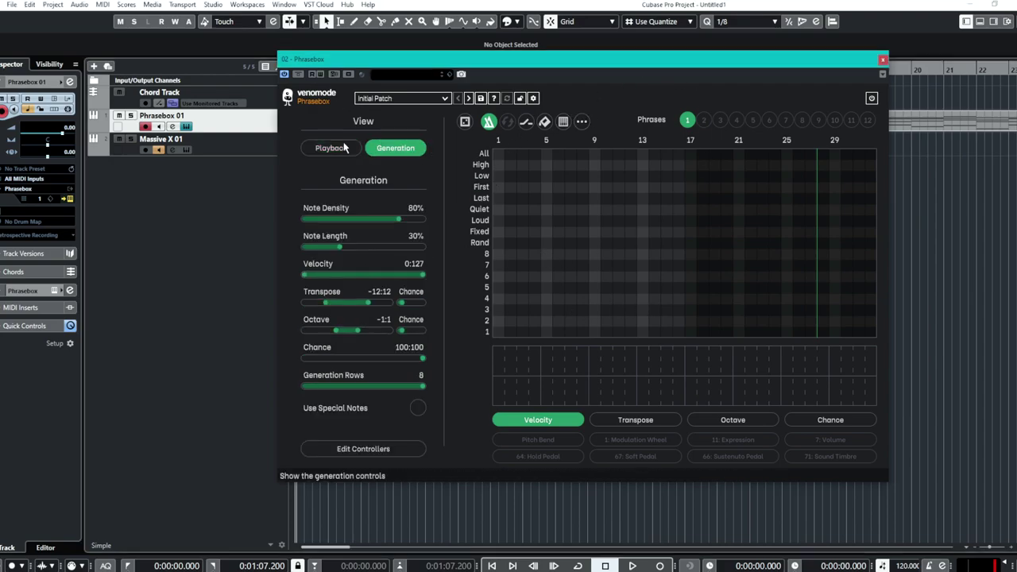
{"action": "left_click", "coordinate": [330, 148]}
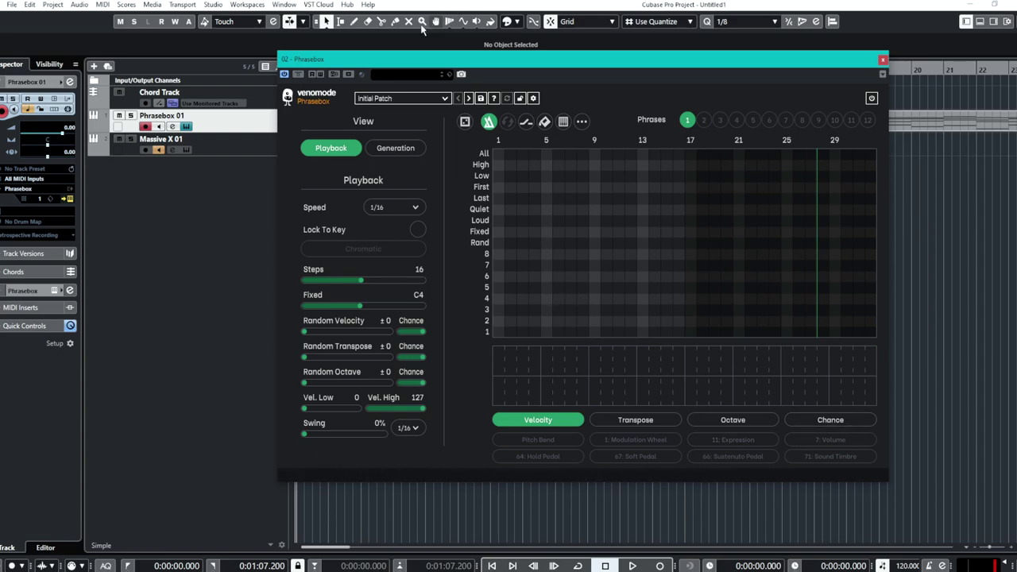
{"action": "left_click_drag", "start_coordinate": [446, 54], "coordinate": [446, 187]}
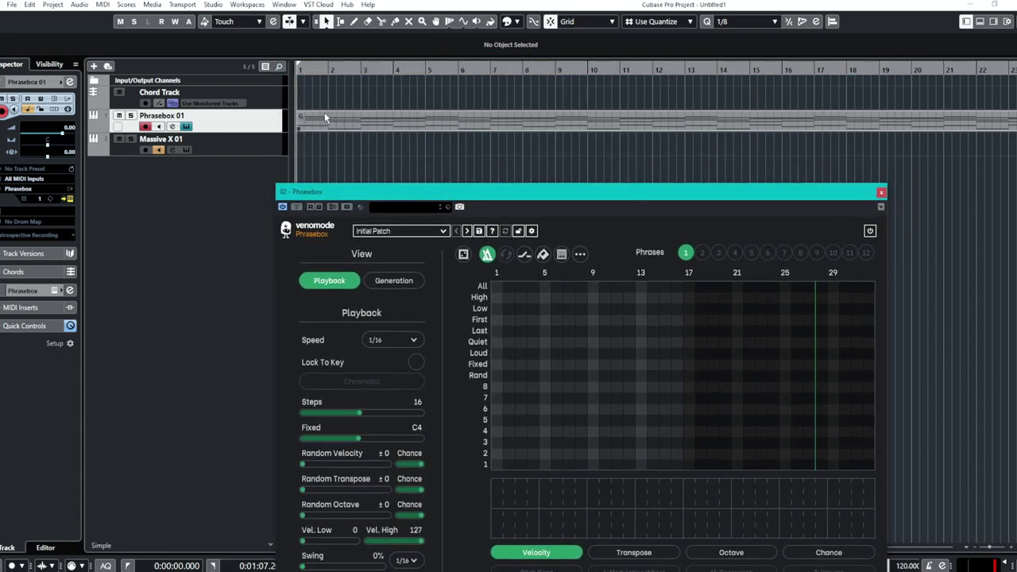
{"action": "left_click_drag", "start_coordinate": [620, 188], "coordinate": [624, 99]}
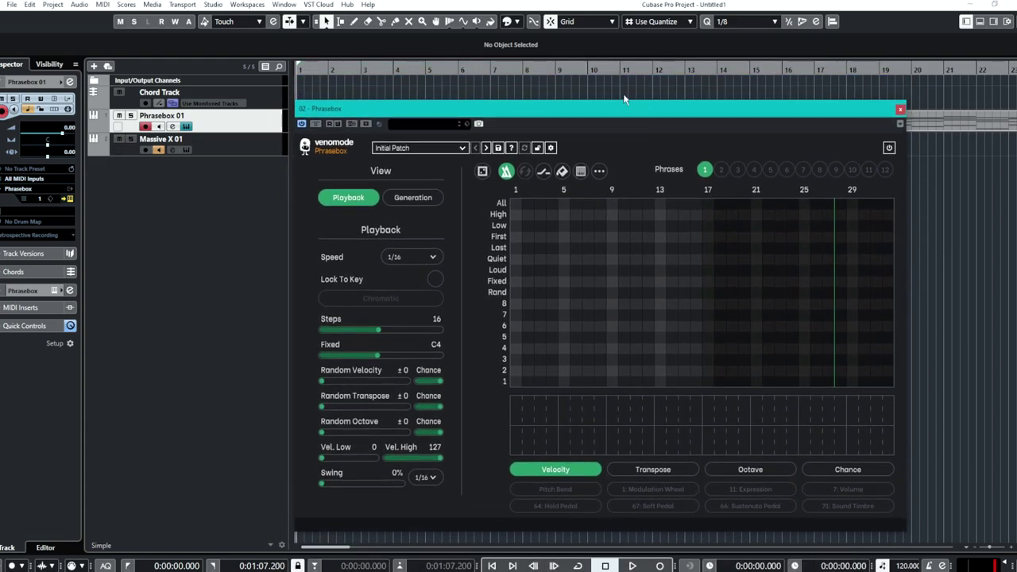
- Load the Piano > Moonlight preset in Phrasebox
{"action": "left_click", "coordinate": [485, 148]}
{"action": "left_click", "coordinate": [463, 148]}
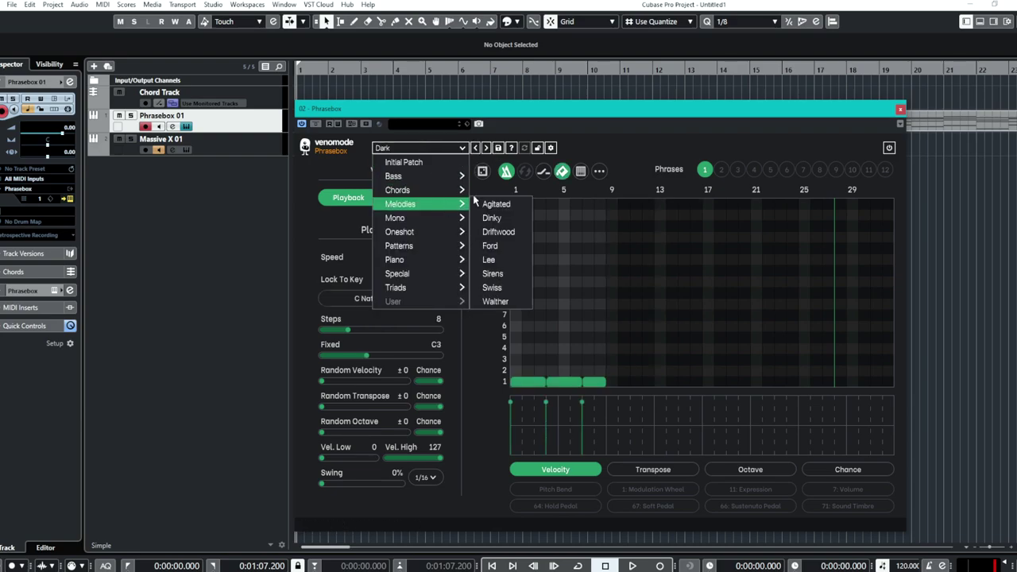
{"action": "mouse_move", "coordinate": [435, 250]}
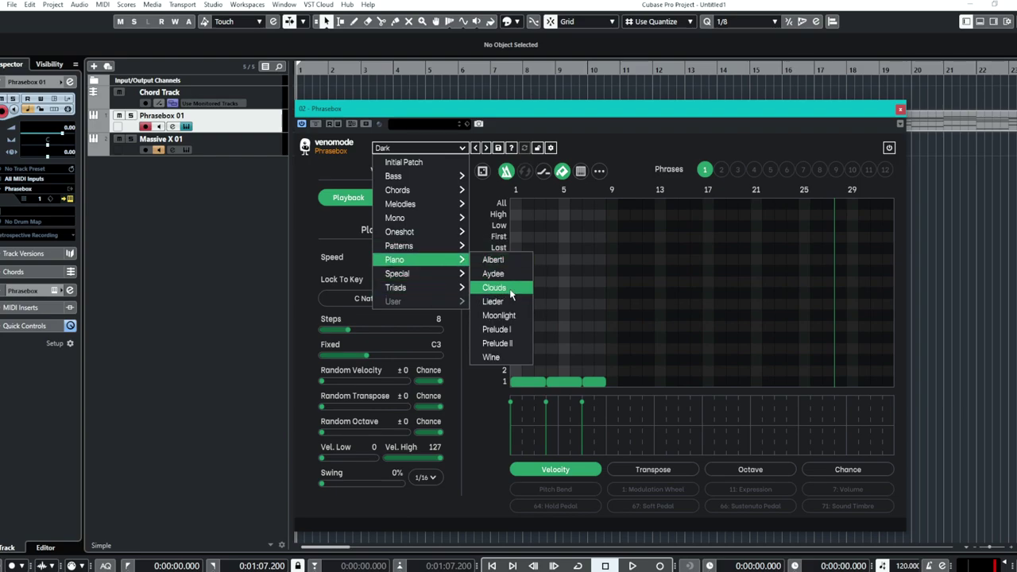
{"action": "left_click", "coordinate": [499, 315]}
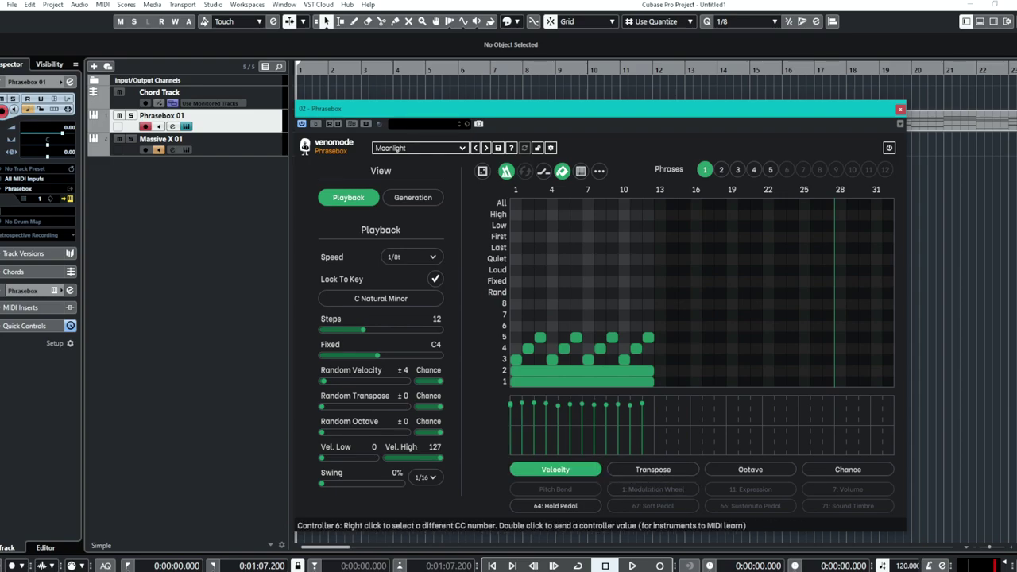
- Play the Moonlight pattern (12 steps, 1/8t, C Natural Minor), then stop playback
{"action": "left_click", "coordinate": [586, 568]}
{"action": "left_click", "coordinate": [633, 565]}
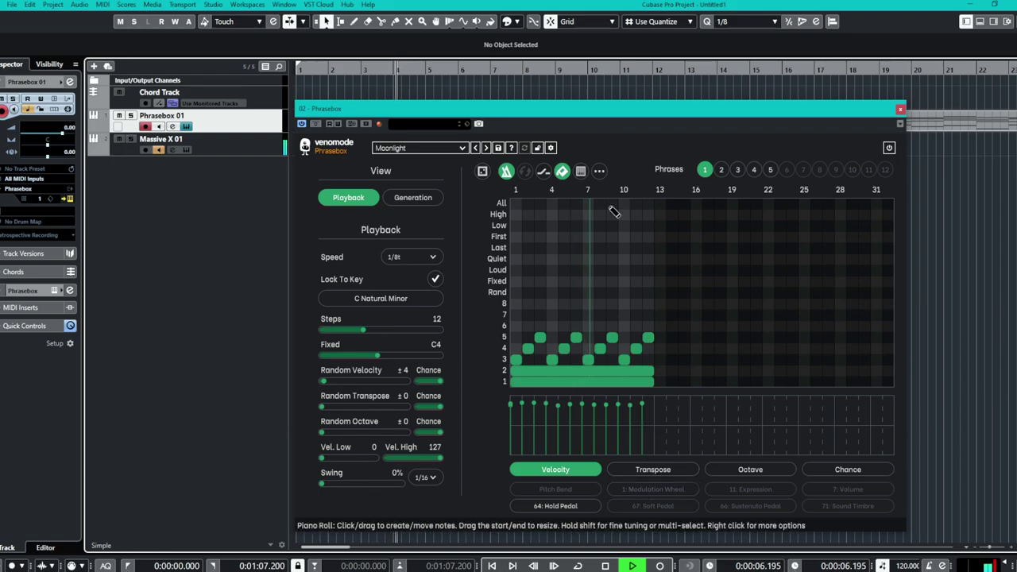
{"action": "left_click_drag", "start_coordinate": [612, 112], "coordinate": [613, 152]}
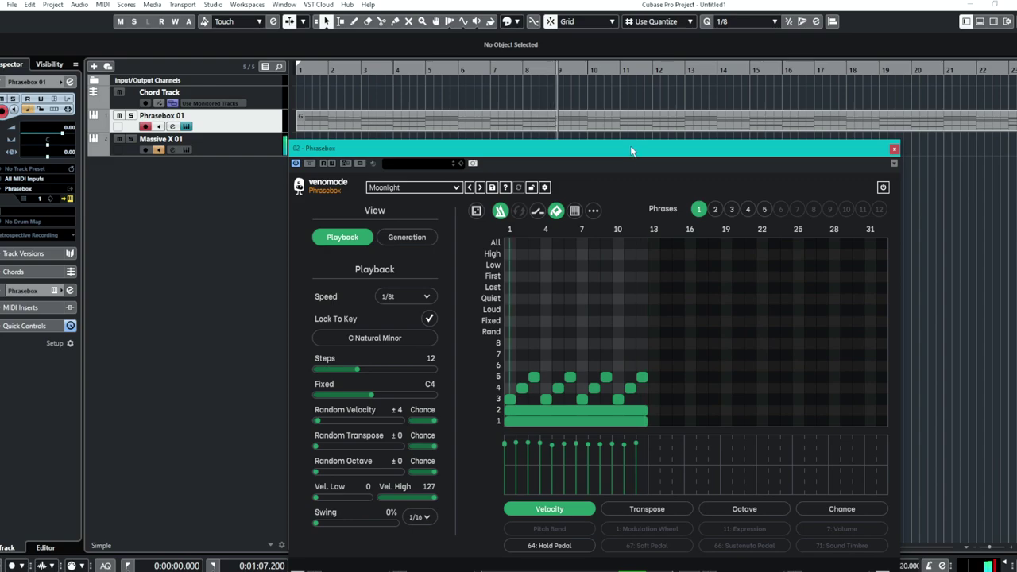
{"action": "left_click_drag", "start_coordinate": [634, 150], "coordinate": [634, 118]}
{"action": "key", "text": "space"}
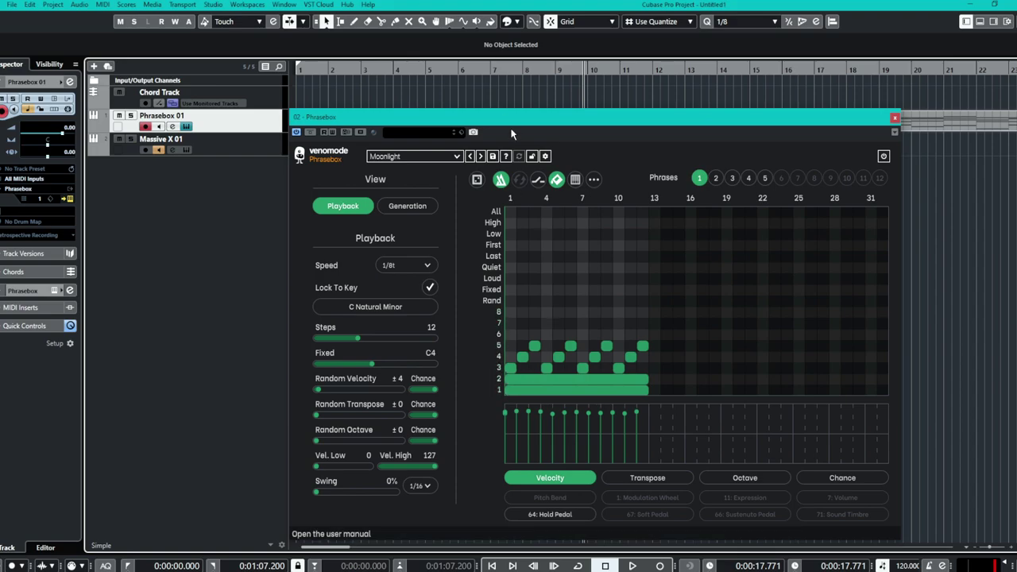
- Open the Phrasebox 01 MIDI part in the Key Editor, showing chords C3-A2-E2-A1 and C3-A2-F2-F1
{"action": "left_click_drag", "start_coordinate": [512, 121], "coordinate": [513, 200]}
{"action": "double_click", "coordinate": [544, 125]}
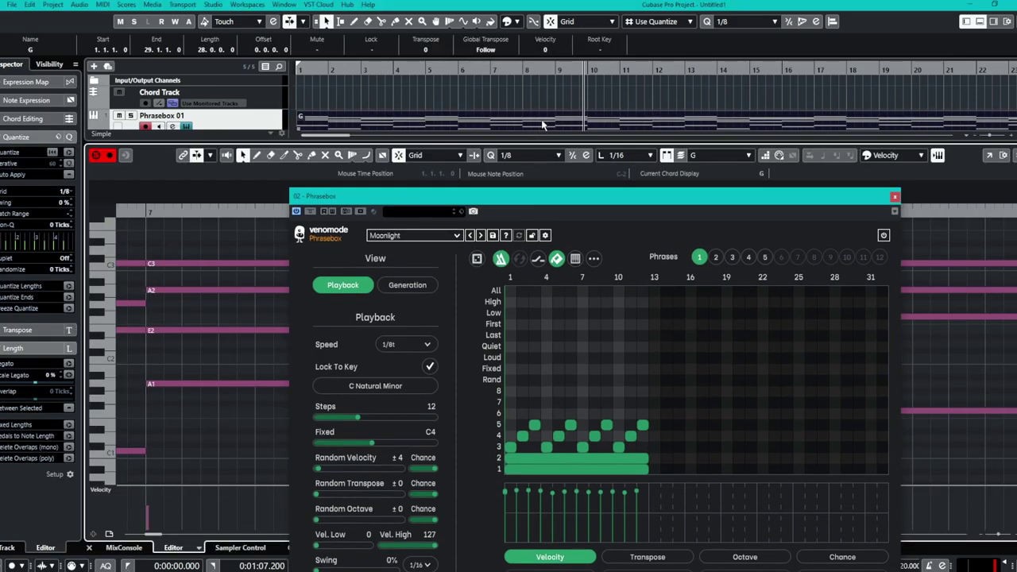
{"action": "left_click_drag", "start_coordinate": [725, 191], "coordinate": [733, 126]}
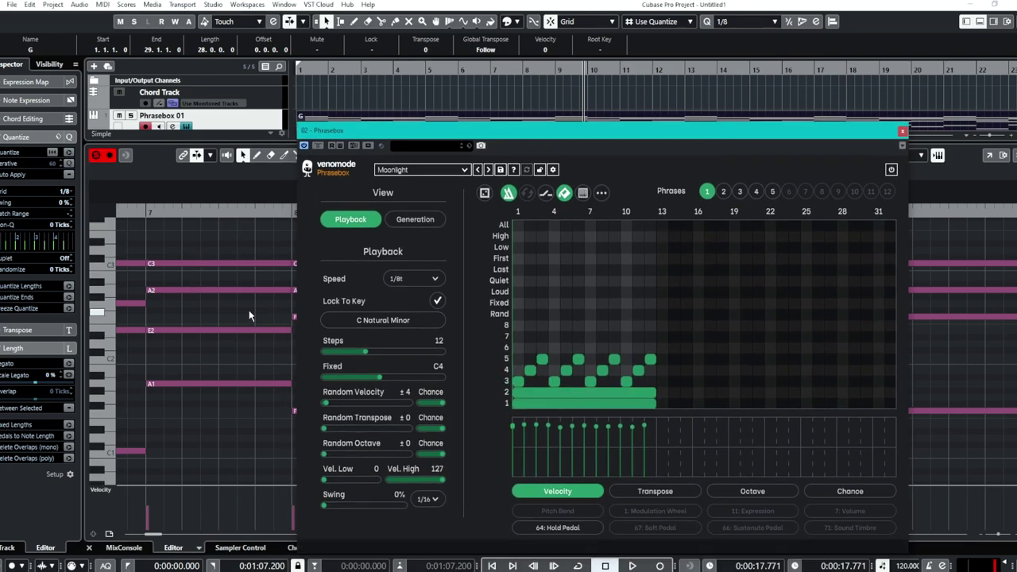
{"action": "left_click_drag", "start_coordinate": [638, 134], "coordinate": [712, 111]}
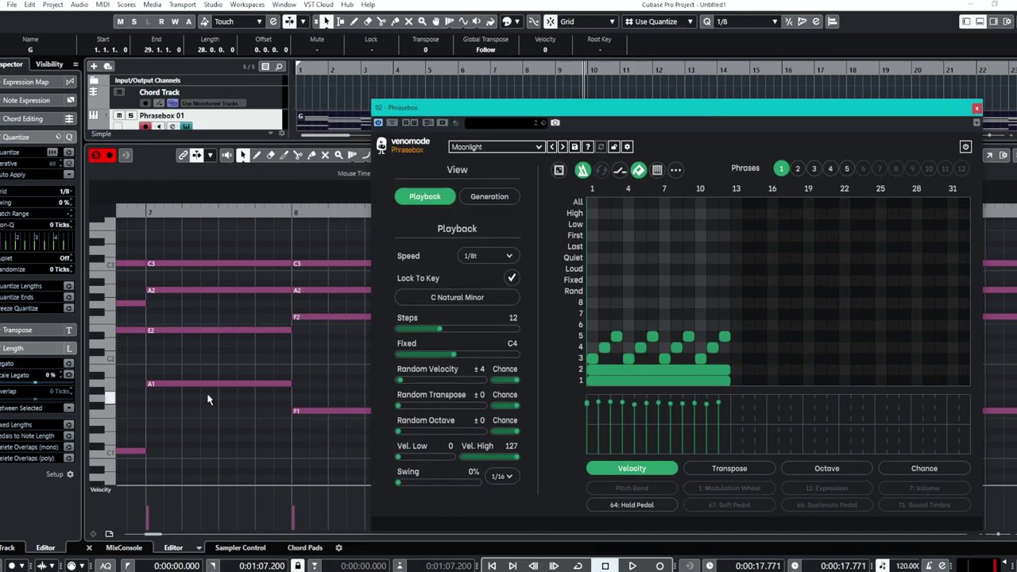
{"action": "left_click_drag", "start_coordinate": [160, 533], "coordinate": [154, 534]}
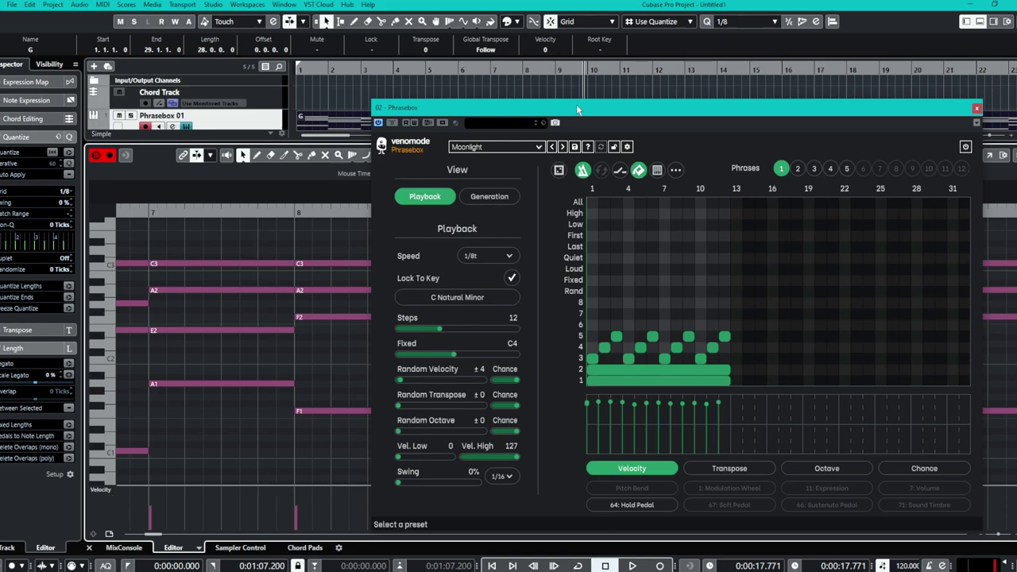
{"action": "left_click_drag", "start_coordinate": [579, 111], "coordinate": [506, 121]}
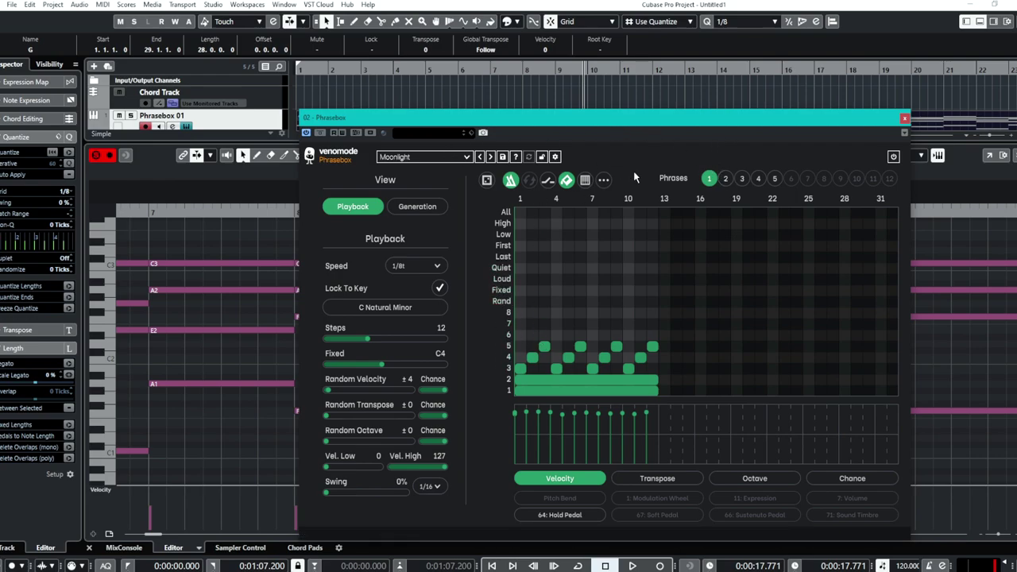
- Step through Moonlight's phrases 2, 3 and 4, returning to phrase 1
{"action": "left_click", "coordinate": [725, 179]}
{"action": "left_click", "coordinate": [742, 178]}
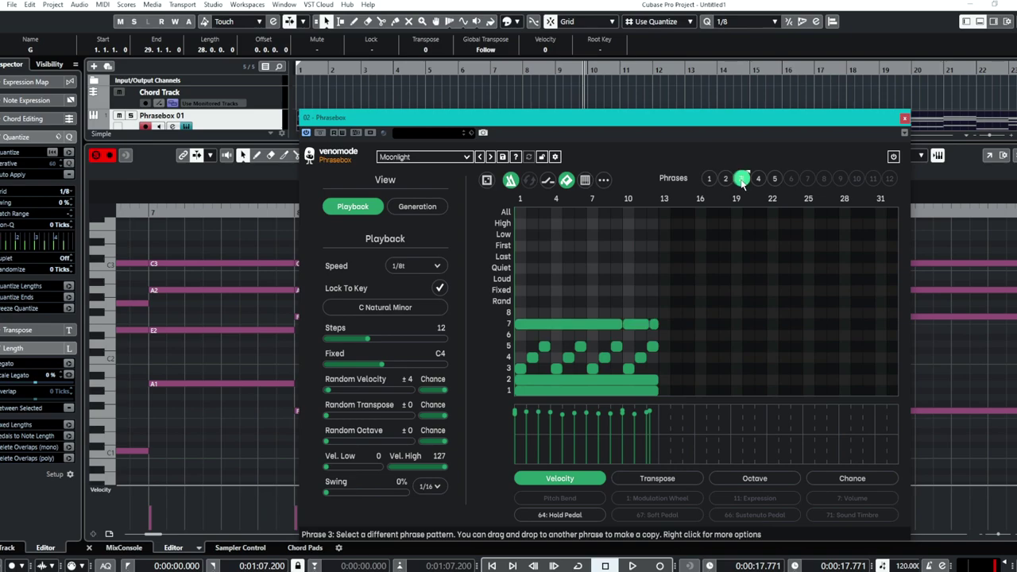
{"action": "left_click", "coordinate": [757, 178]}
{"action": "left_click", "coordinate": [710, 179]}
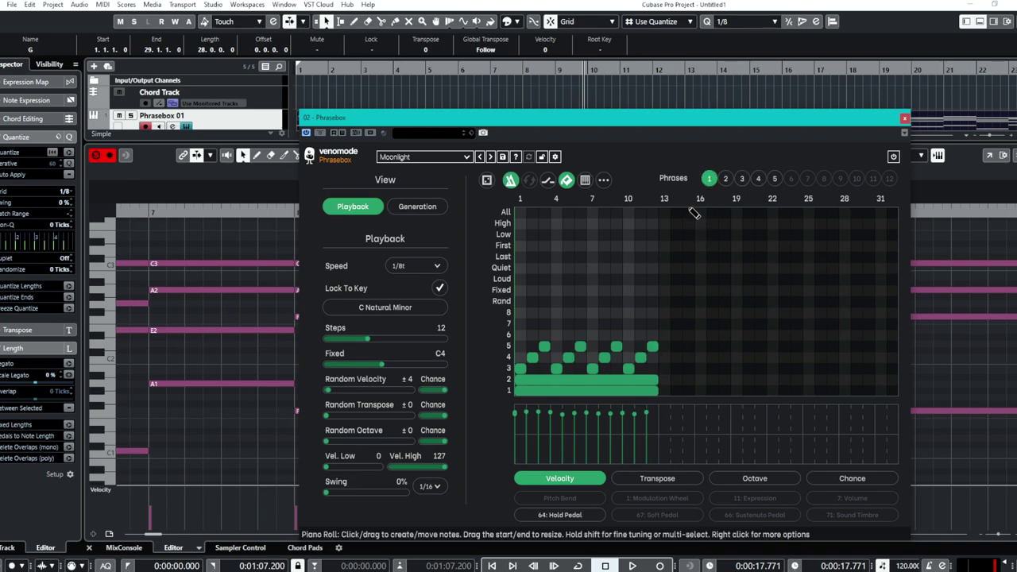
- Audition phrases 2 through 5 during playback, ending on phrase 5, then stop
{"action": "key", "text": "space"}
{"action": "left_click", "coordinate": [726, 179]}
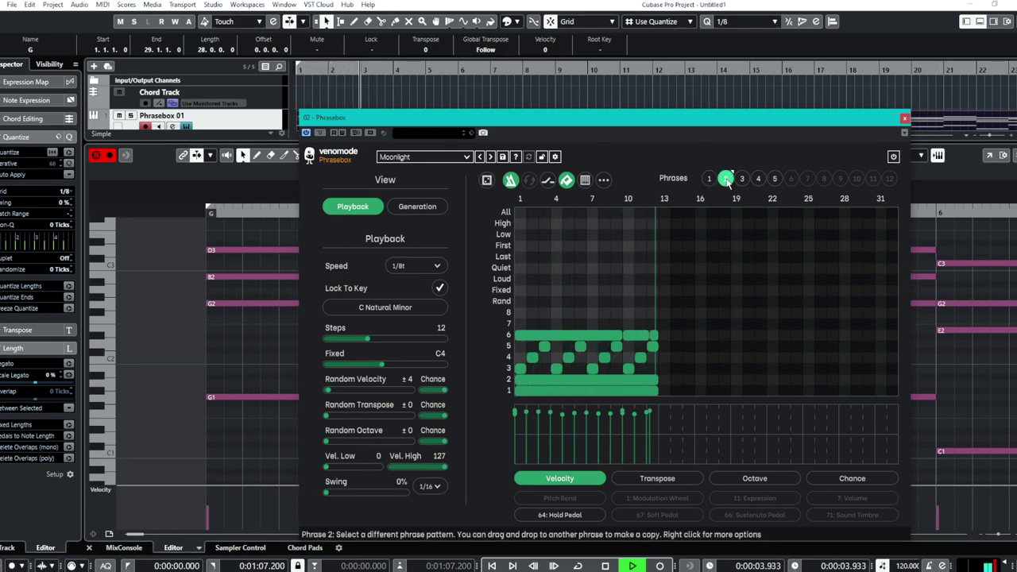
{"action": "left_click", "coordinate": [742, 180]}
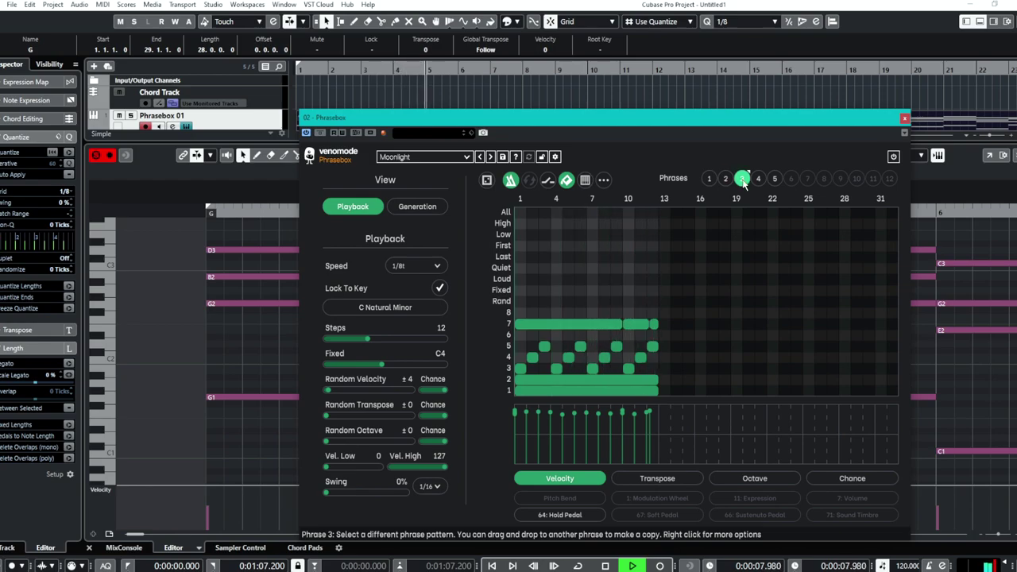
{"action": "left_click", "coordinate": [760, 179]}
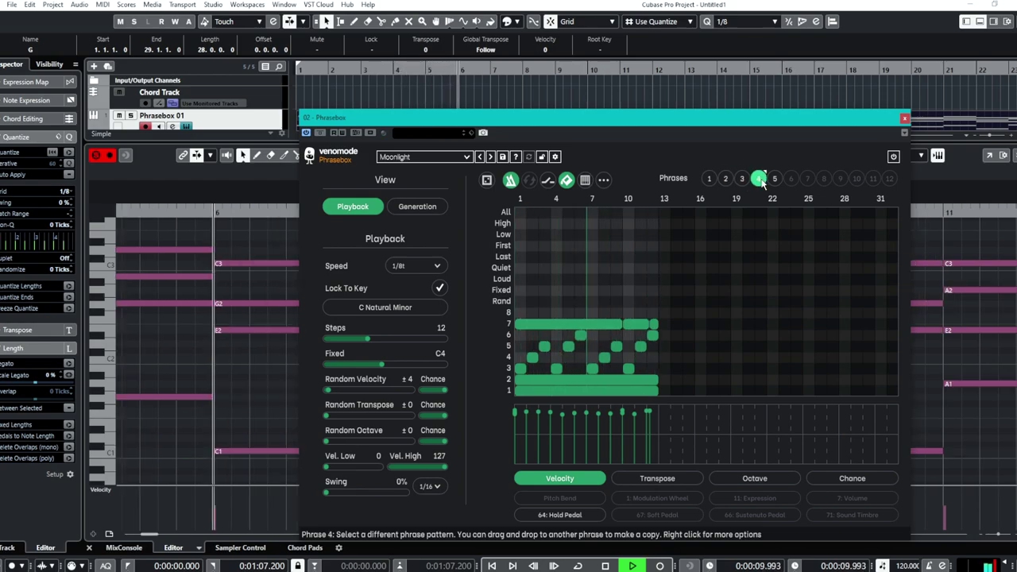
{"action": "left_click", "coordinate": [774, 178]}
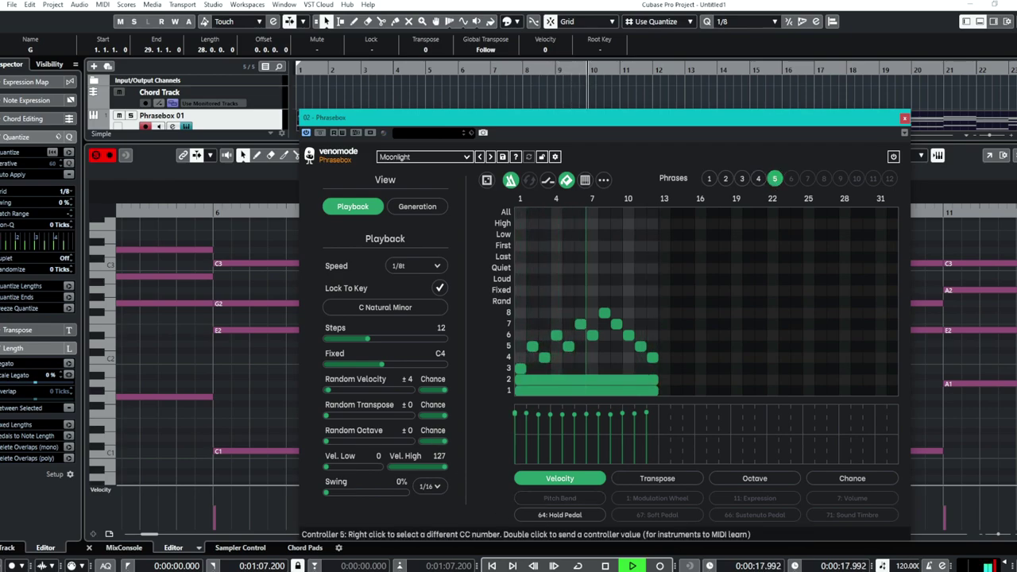
{"action": "left_click", "coordinate": [604, 566]}
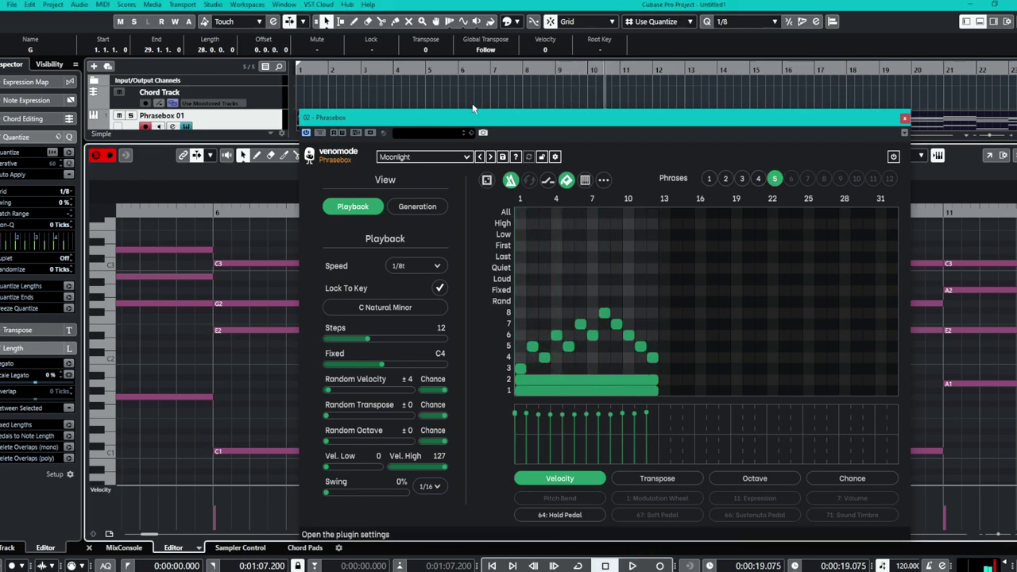
{"action": "left_click_drag", "start_coordinate": [558, 138], "coordinate": [563, 113]}
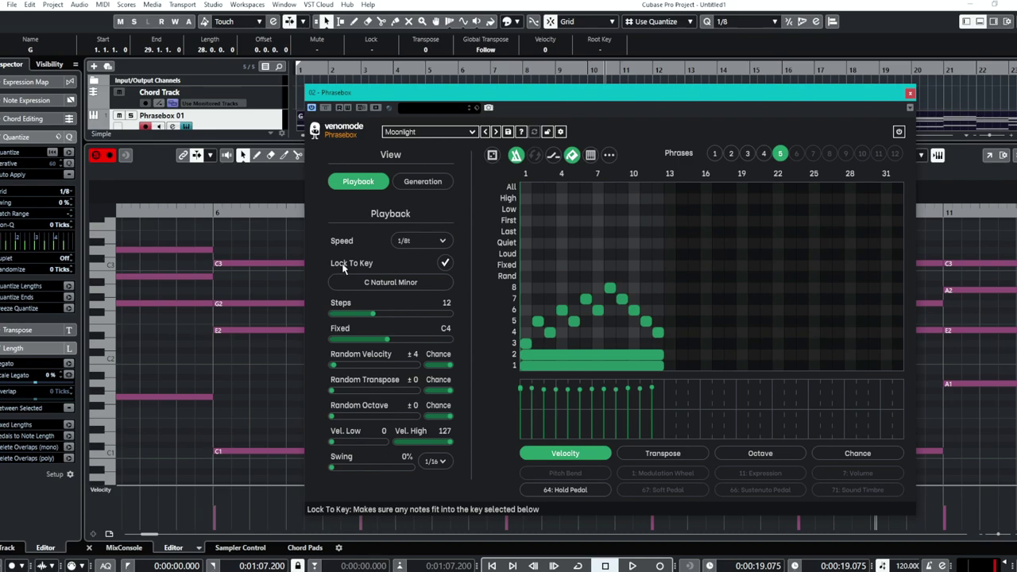
- Load the blank Initial Patch and lock its pattern to C Major
{"action": "left_click", "coordinate": [422, 132]}
{"action": "left_click", "coordinate": [419, 144]}
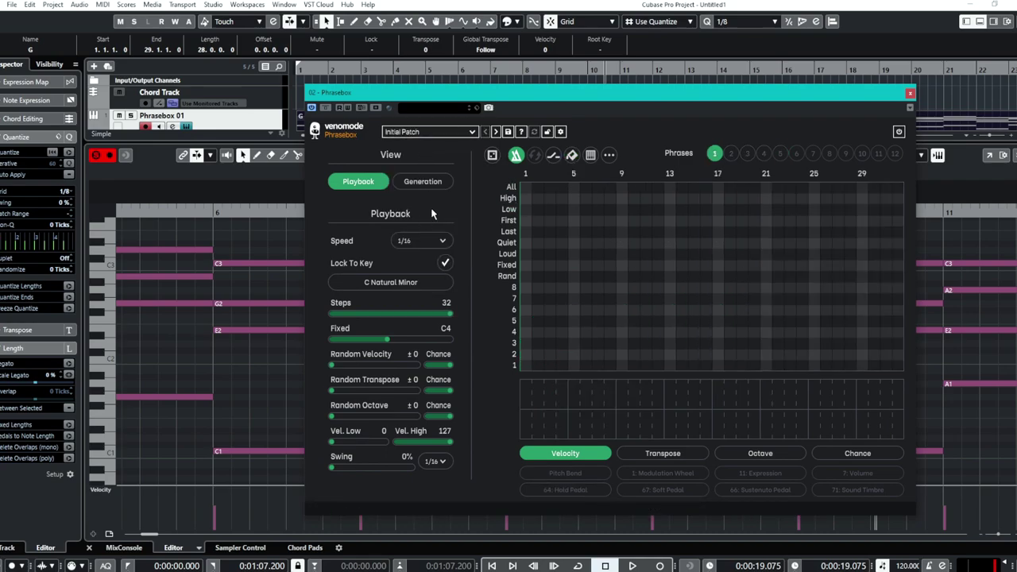
{"action": "left_click", "coordinate": [382, 282]}
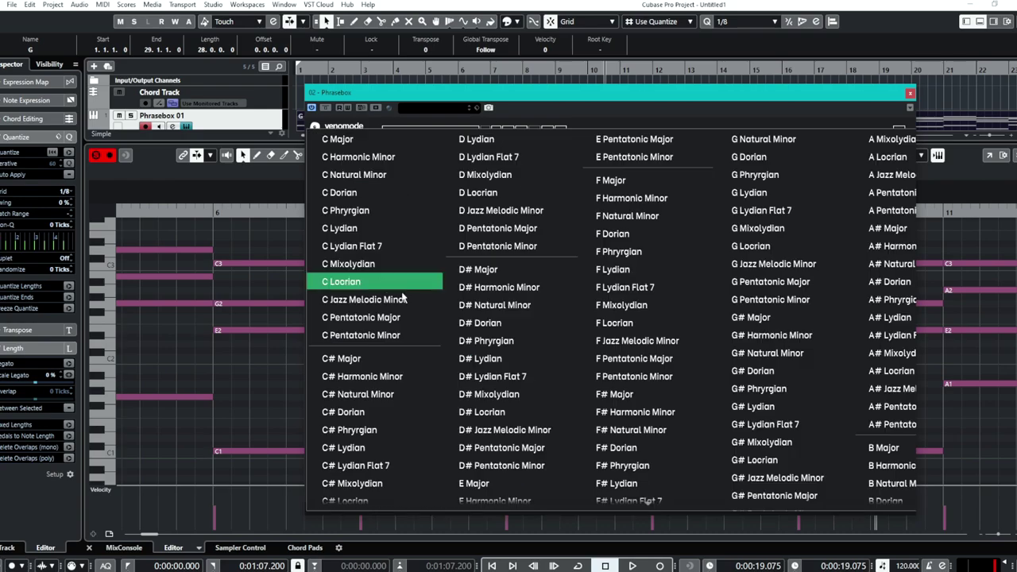
{"action": "left_click", "coordinate": [350, 141]}
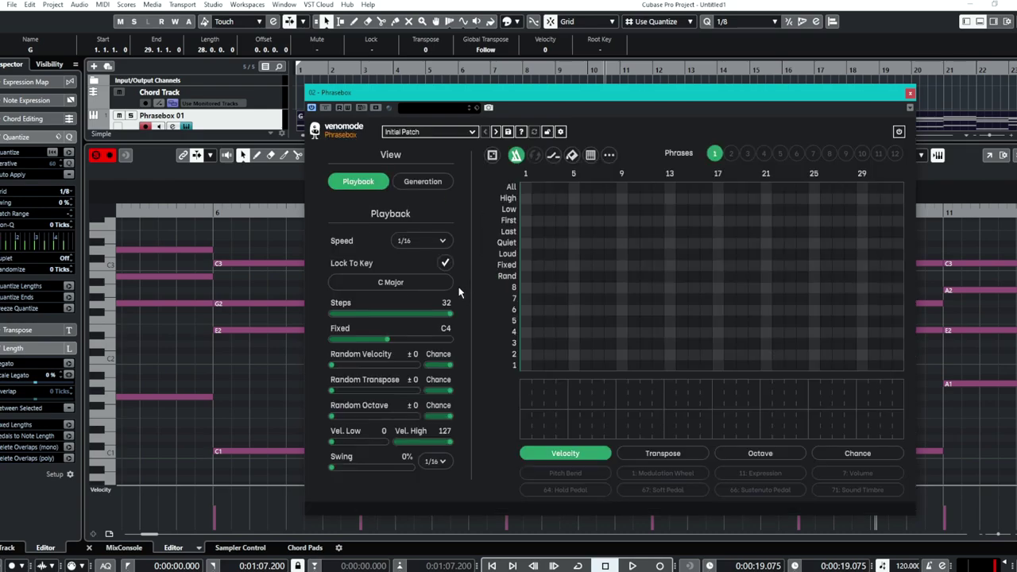
{"action": "left_click", "coordinate": [444, 262]}
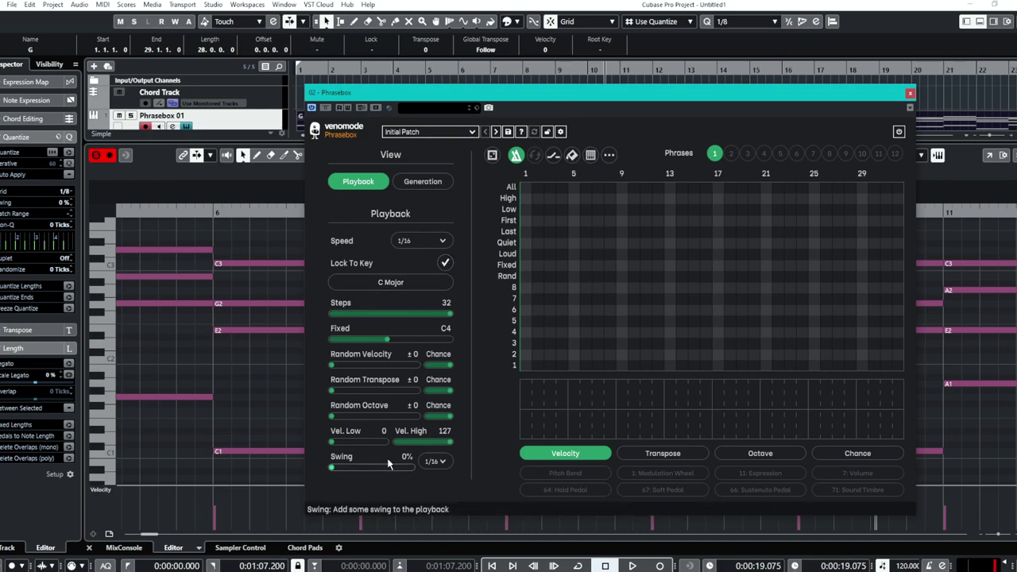
- Enter eight notes on rows 2–4 of the phrase grid and play them back
{"action": "left_click", "coordinate": [562, 354]}
{"action": "left_click", "coordinate": [538, 332]}
{"action": "left_click", "coordinate": [550, 355]}
{"action": "left_click", "coordinate": [598, 332]}
{"action": "left_click", "coordinate": [633, 344]}
{"action": "left_click", "coordinate": [646, 355]}
{"action": "left_click", "coordinate": [669, 354]}
{"action": "left_click", "coordinate": [681, 343]}
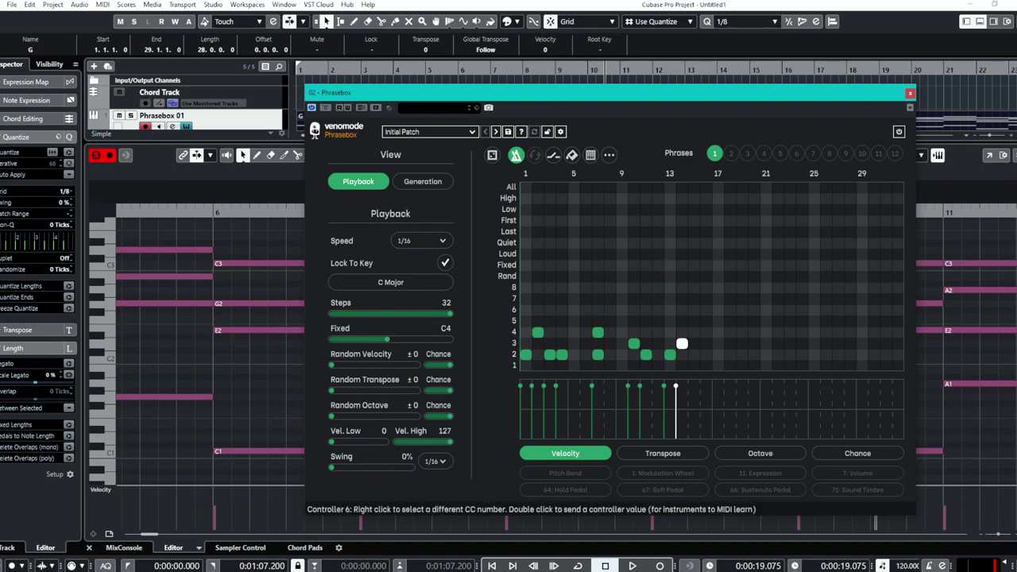
{"action": "key", "text": "space"}
{"action": "left_click", "coordinate": [634, 566]}
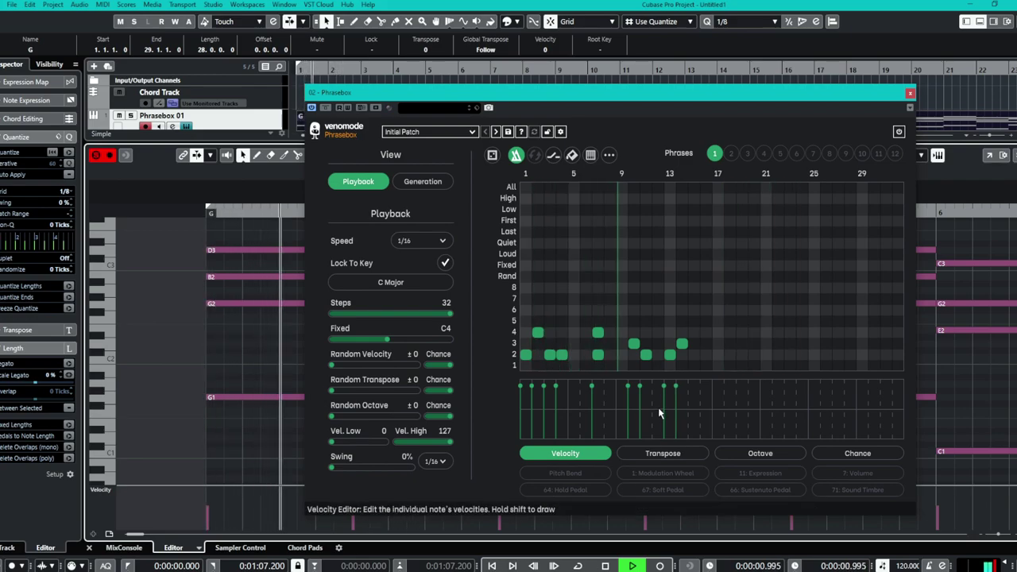
{"action": "left_click", "coordinate": [605, 566]}
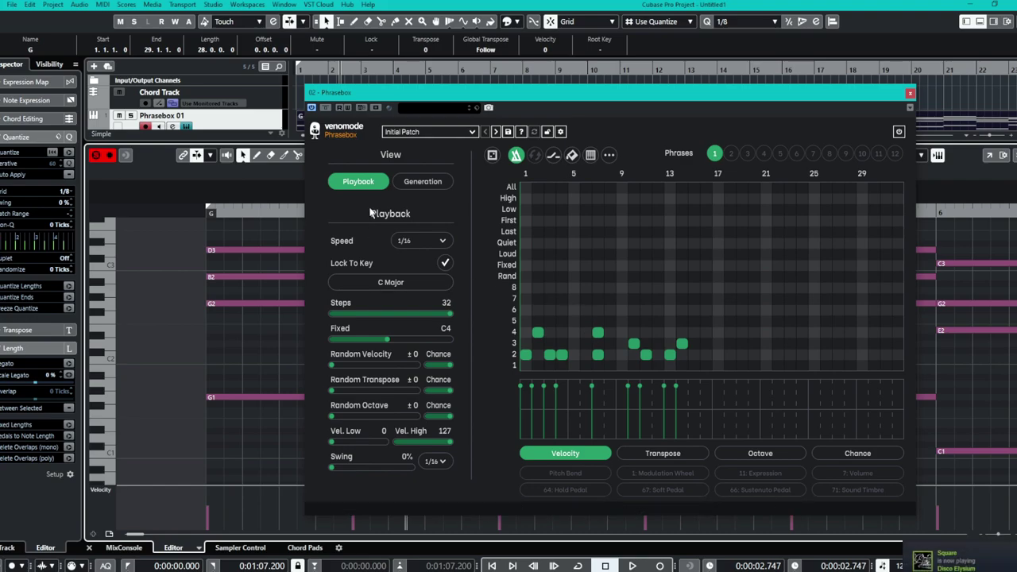
- Shorten the phrase from 32 to 16 steps in the Playback settings
{"action": "left_click", "coordinate": [421, 181]}
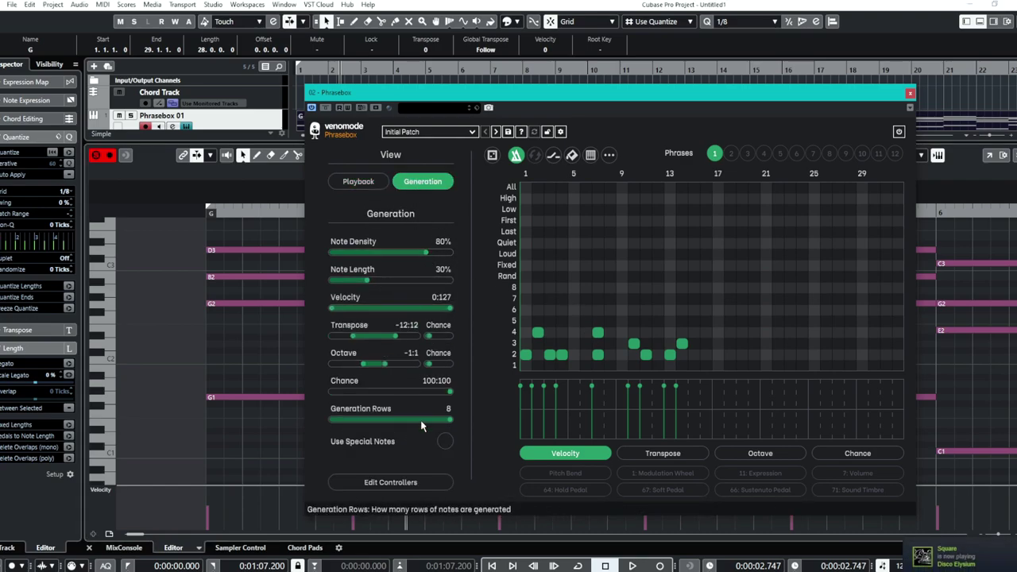
{"action": "left_click", "coordinate": [357, 181]}
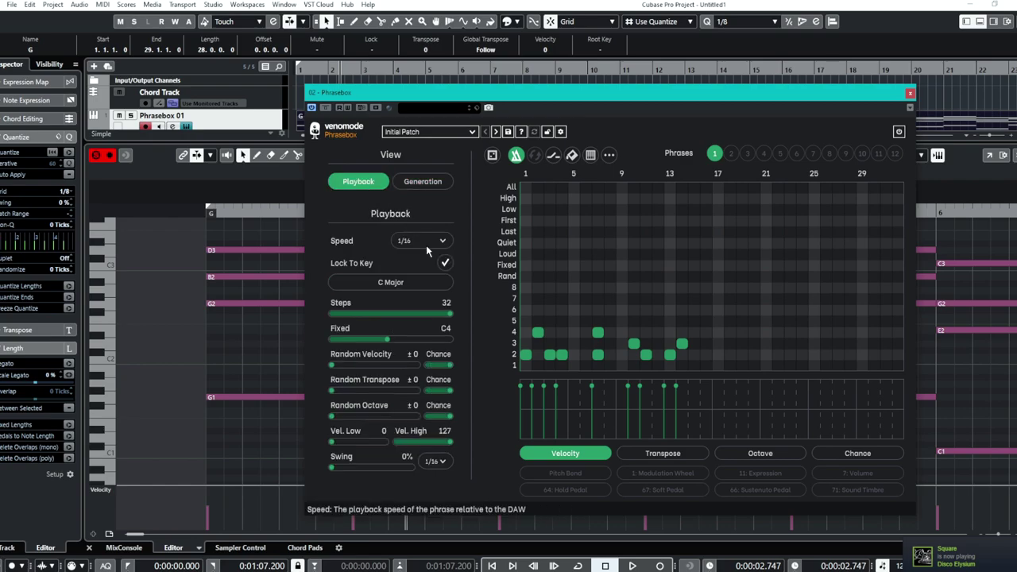
{"action": "left_click_drag", "start_coordinate": [441, 321], "coordinate": [388, 320]}
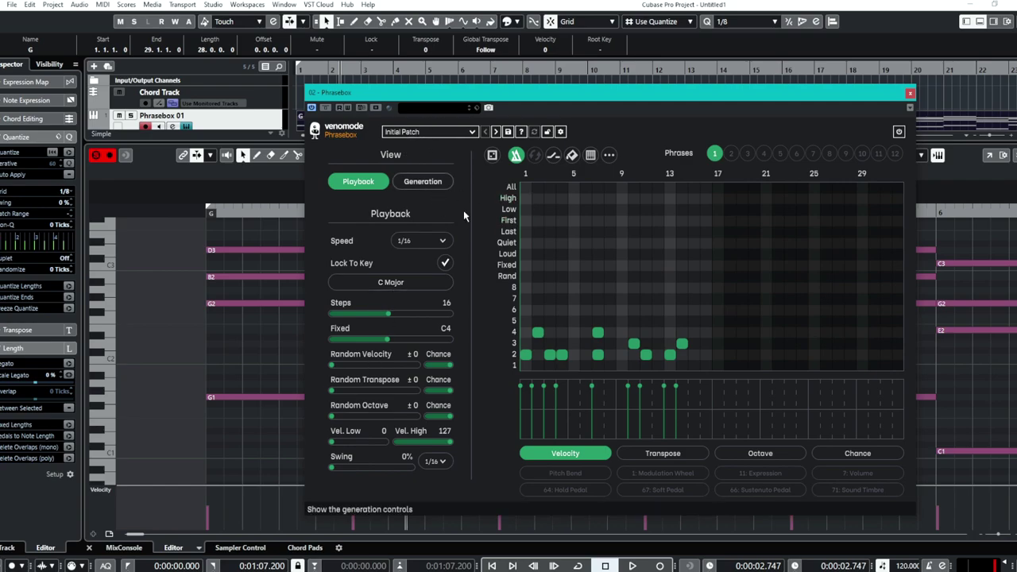
- Play the 16-step phrase from the project start, then stop
{"action": "left_click", "coordinate": [493, 565]}
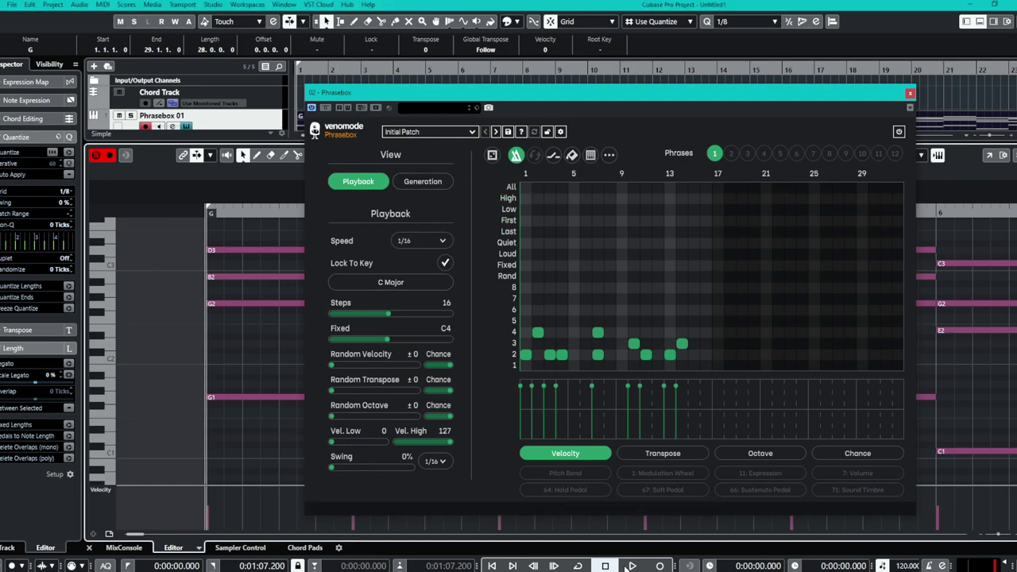
{"action": "left_click", "coordinate": [630, 565]}
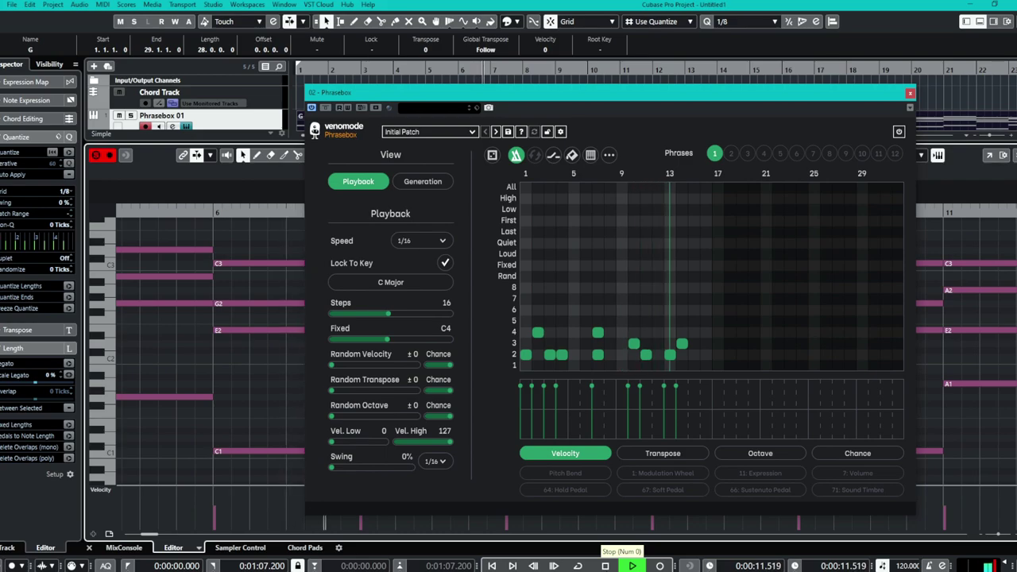
{"action": "left_click", "coordinate": [605, 565]}
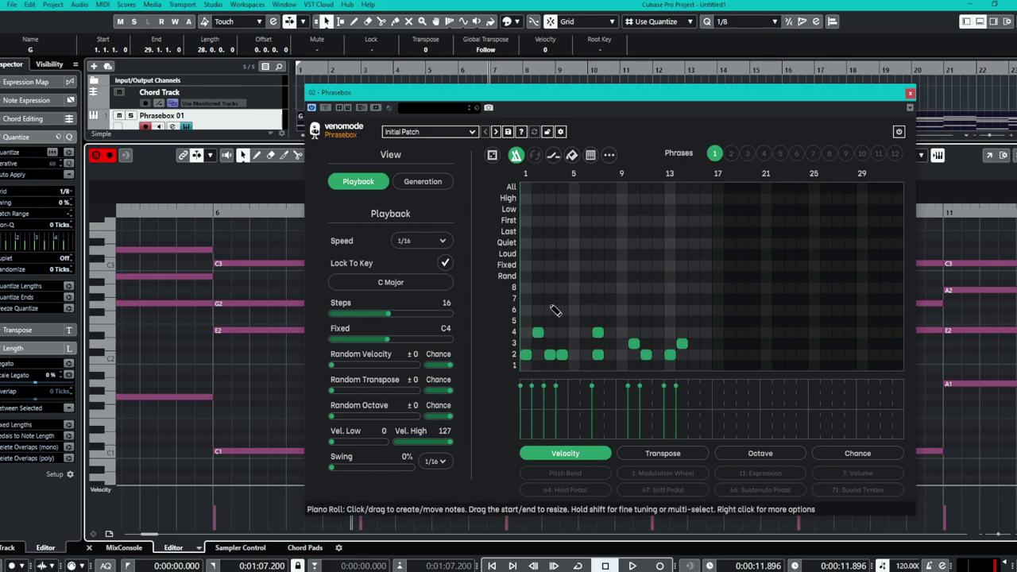
- Add row-4 notes at steps 3, 5 and 11 and Rand-row notes at steps 5 and 11, then replay
{"action": "left_click", "coordinate": [573, 333]}
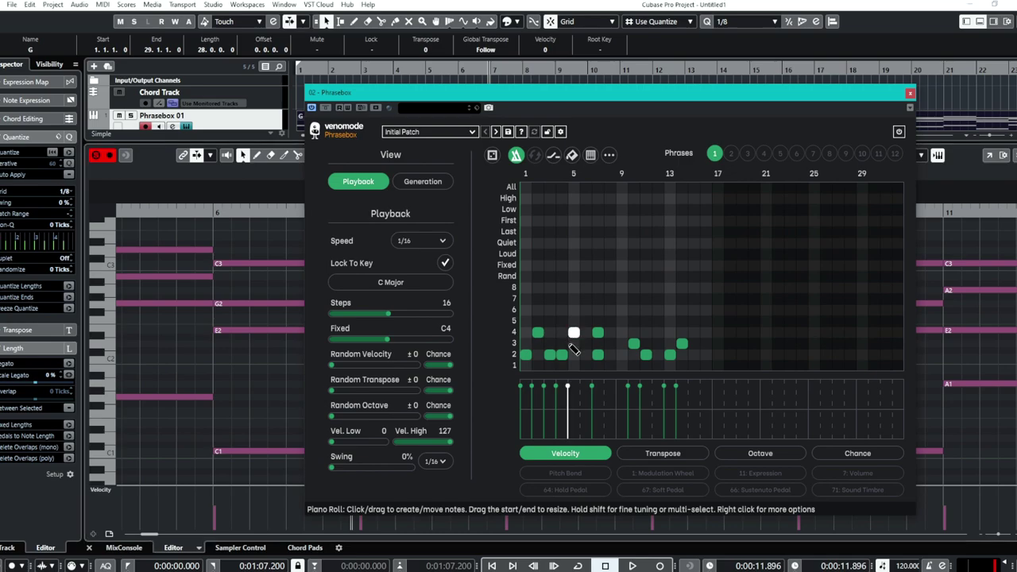
{"action": "left_click", "coordinate": [555, 335]}
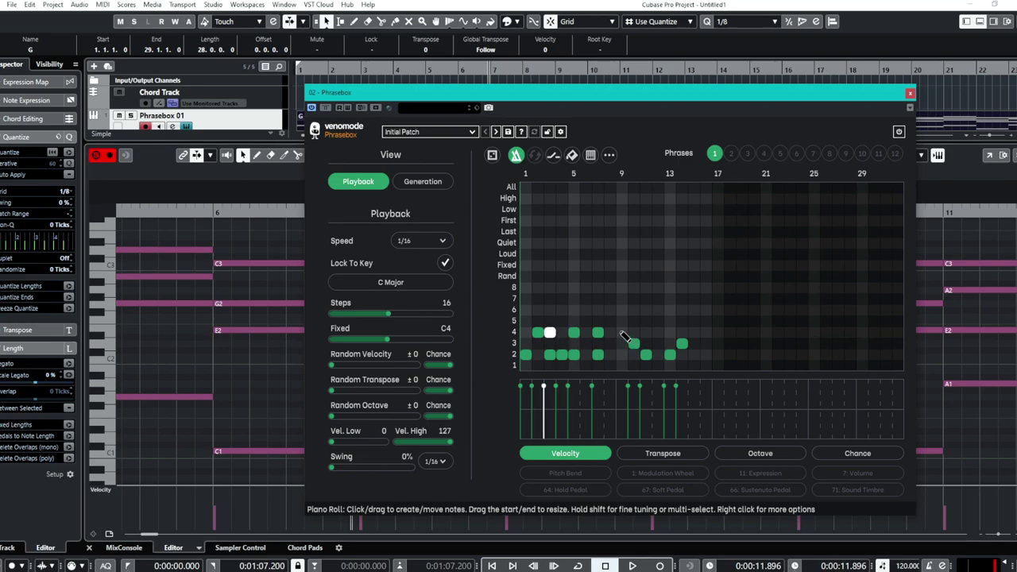
{"action": "left_click", "coordinate": [646, 333]}
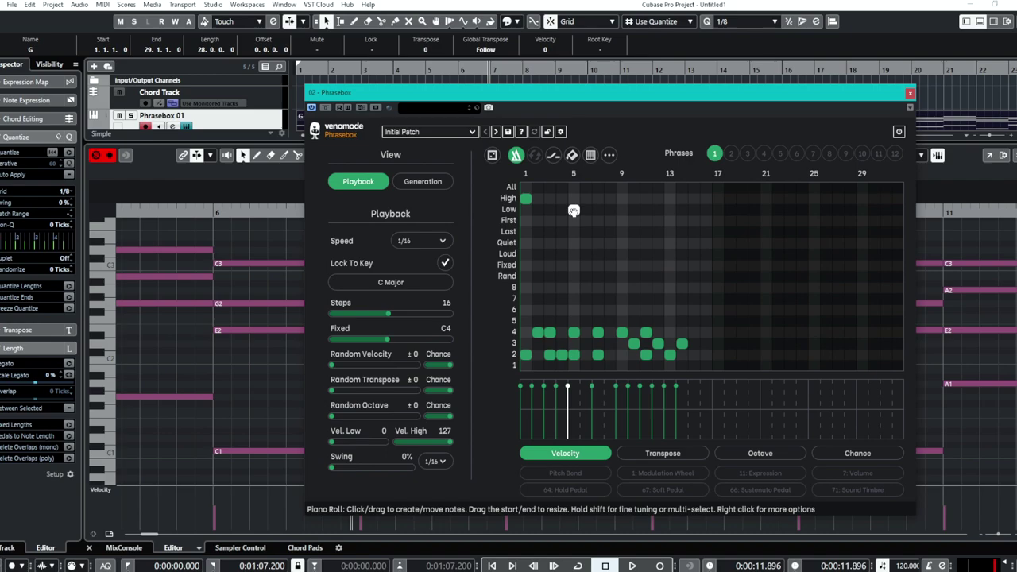
{"action": "left_click", "coordinate": [645, 277]}
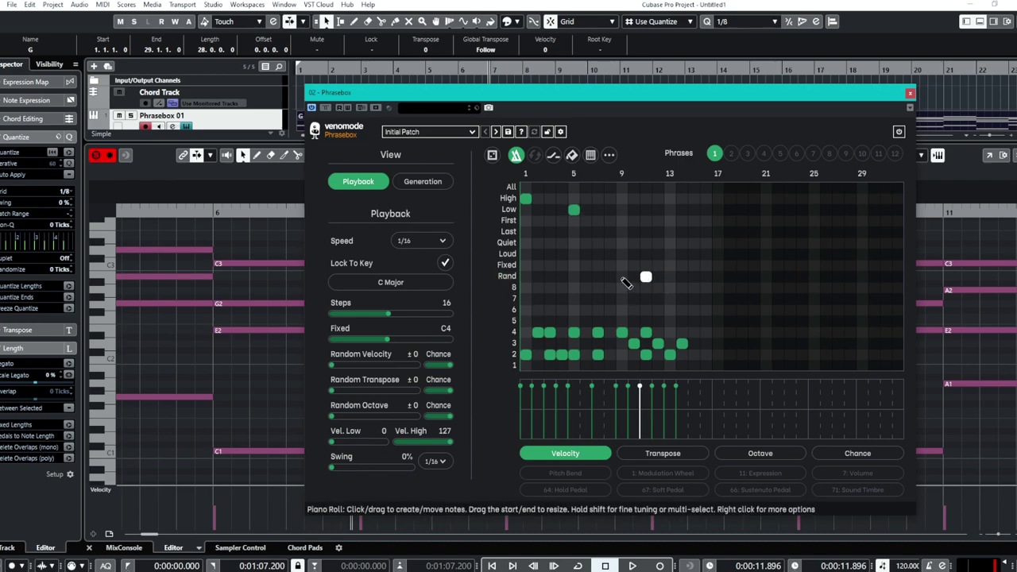
{"action": "left_click", "coordinate": [573, 277]}
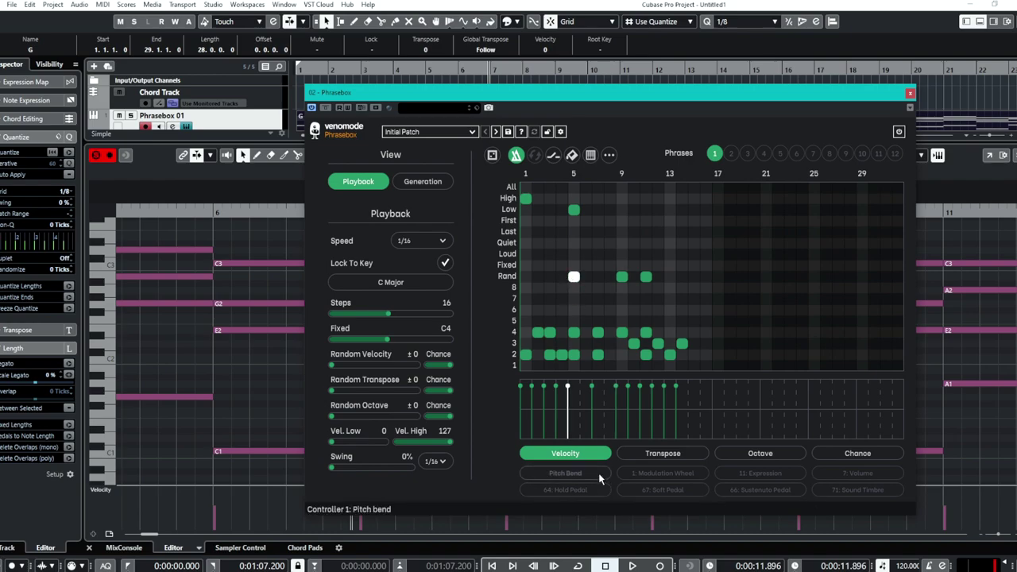
{"action": "left_click", "coordinate": [491, 565]}
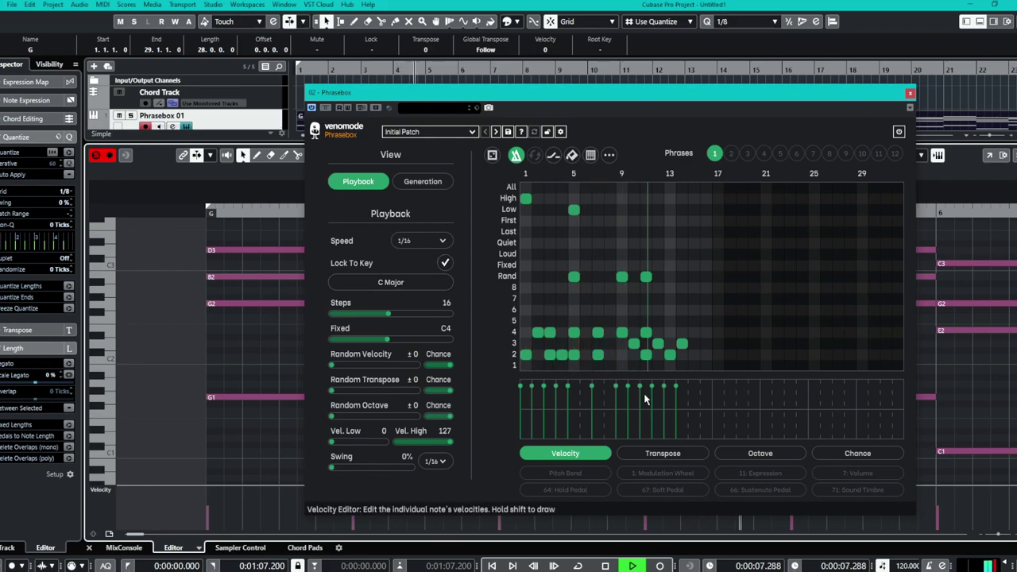
{"action": "left_click", "coordinate": [604, 566]}
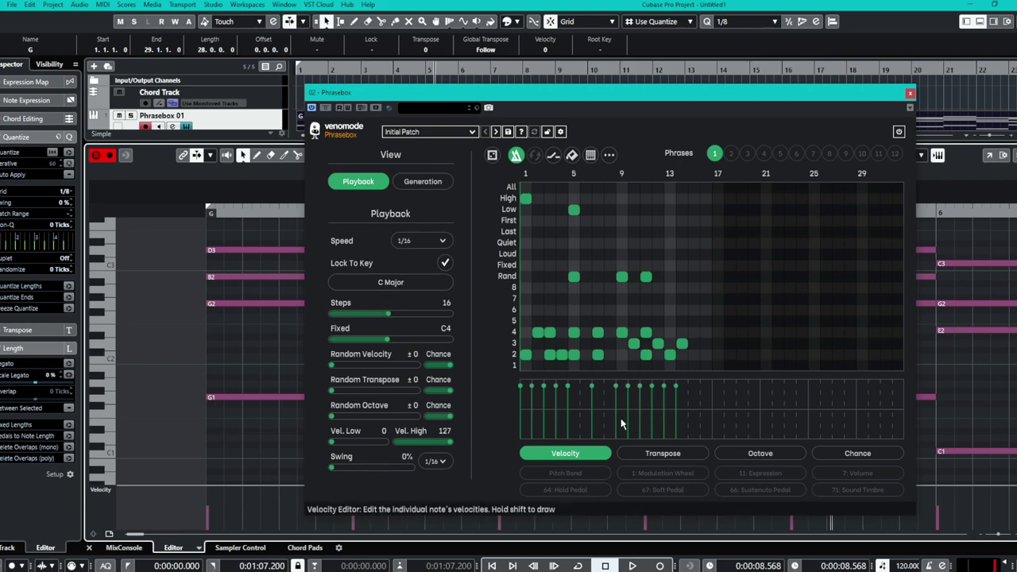
- Give three notes transpose offsets in the Transpose lane, one lowered by 5 semitones
{"action": "left_click", "coordinate": [650, 454]}
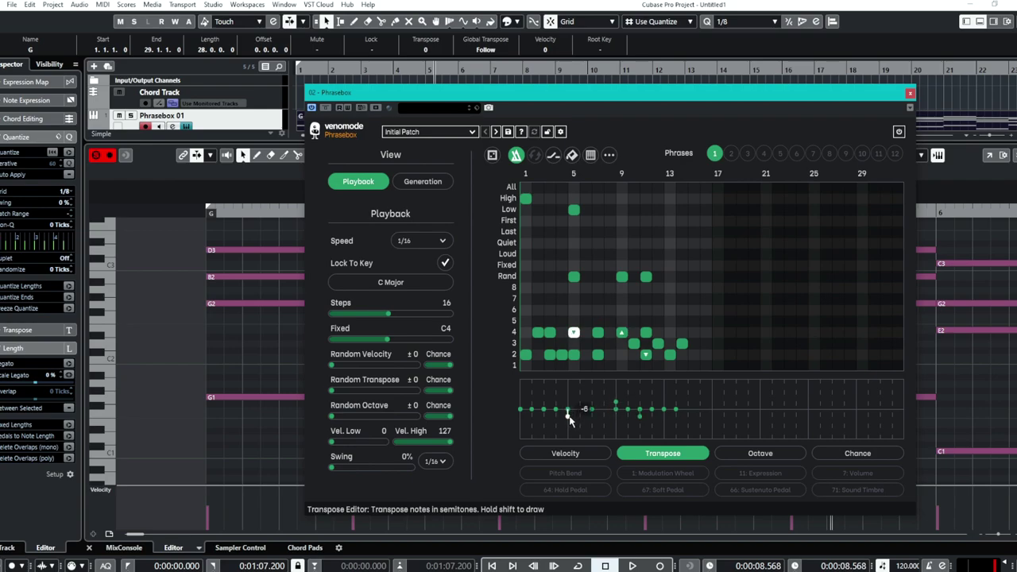
{"action": "left_click", "coordinate": [603, 565]}
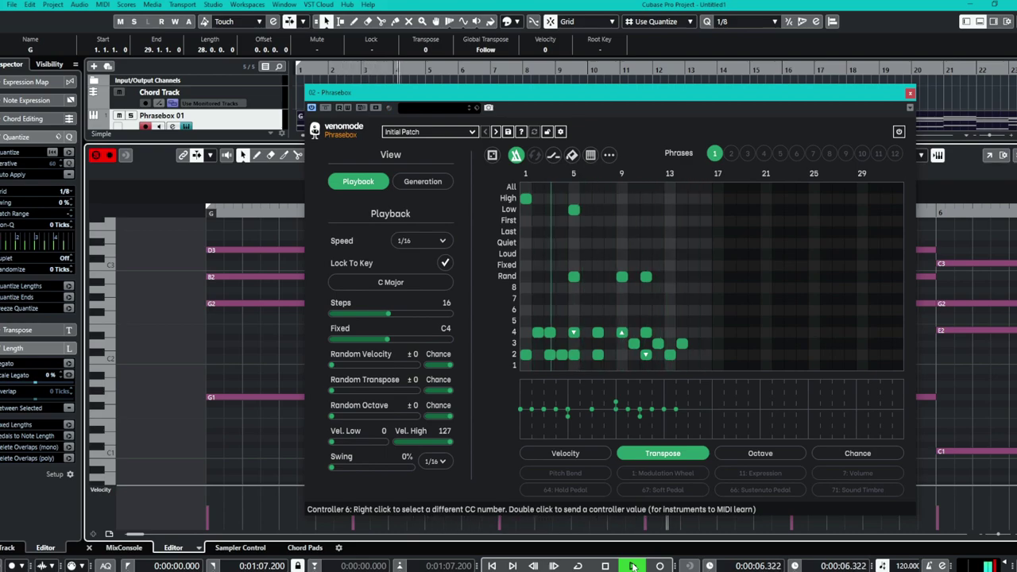
{"action": "left_click", "coordinate": [605, 564]}
{"action": "left_click", "coordinate": [658, 343]}
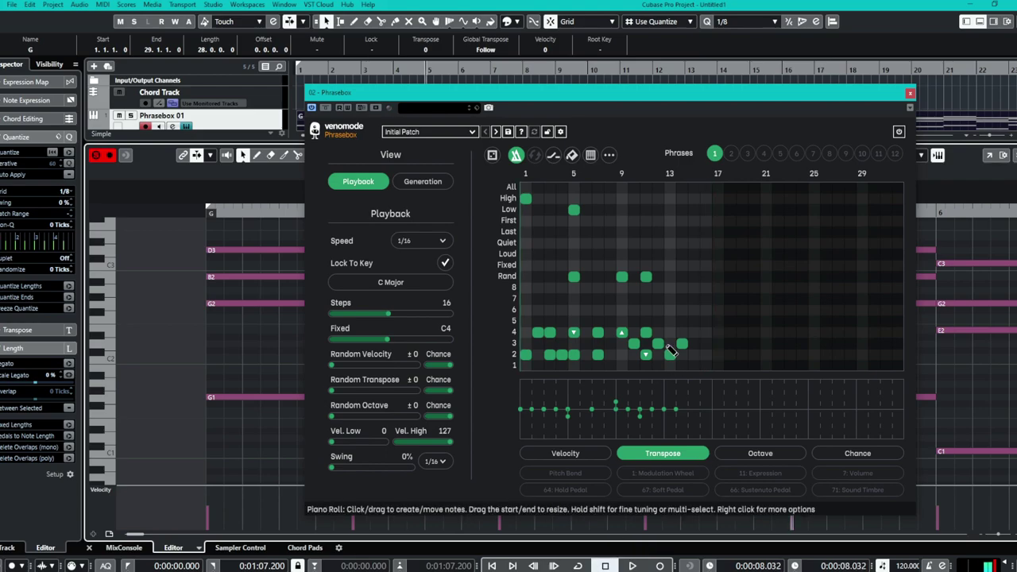
- Move the step-11 note to row 2 and replay the phrase from the start
{"action": "left_click", "coordinate": [642, 421]}
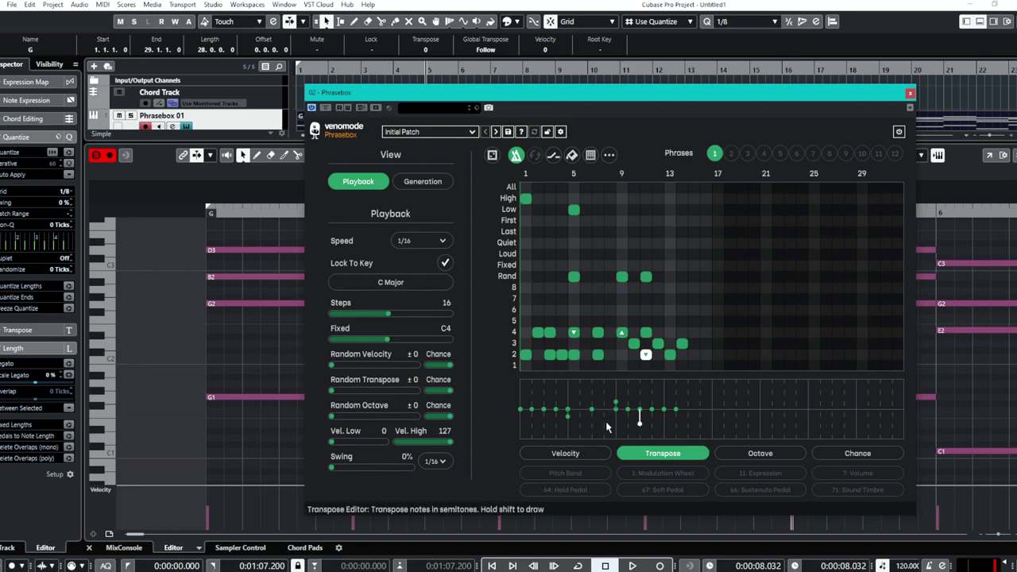
{"action": "left_click", "coordinate": [494, 564]}
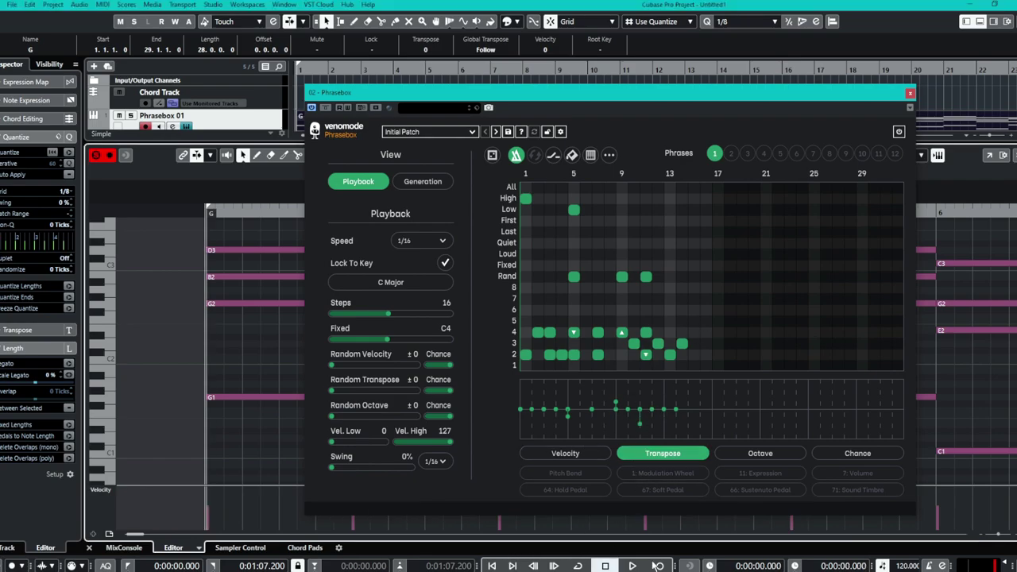
{"action": "left_click", "coordinate": [633, 566]}
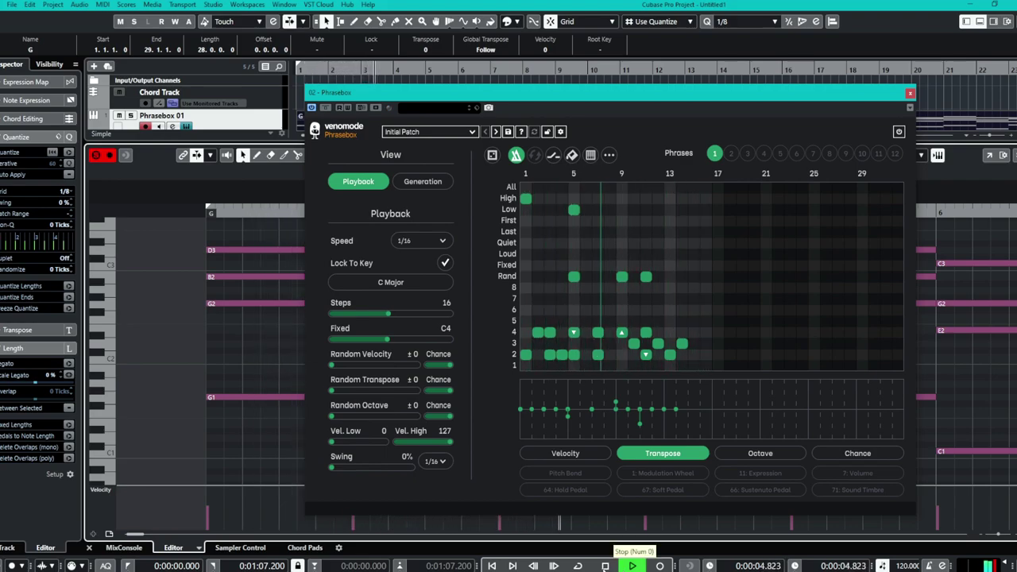
- Shift three notes by an octave (two up, one down) and play the phrase from the start
{"action": "left_click", "coordinate": [606, 565]}
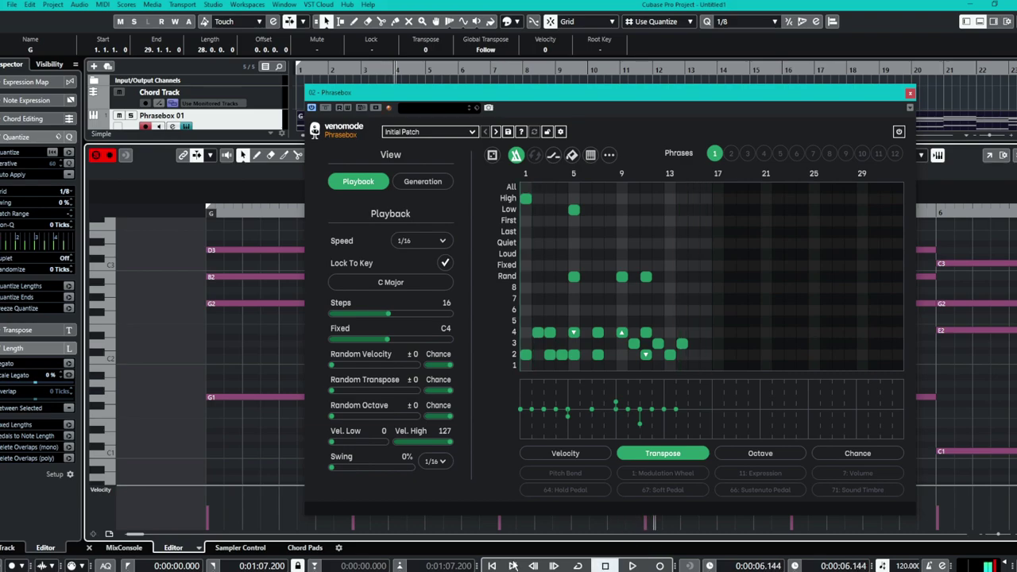
{"action": "left_click", "coordinate": [747, 451]}
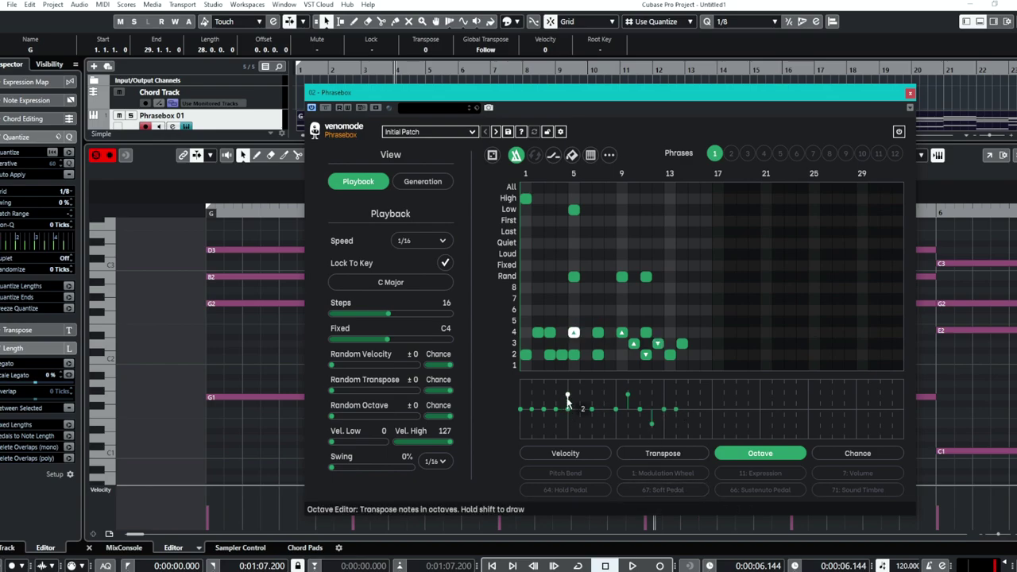
{"action": "left_click", "coordinate": [597, 566]}
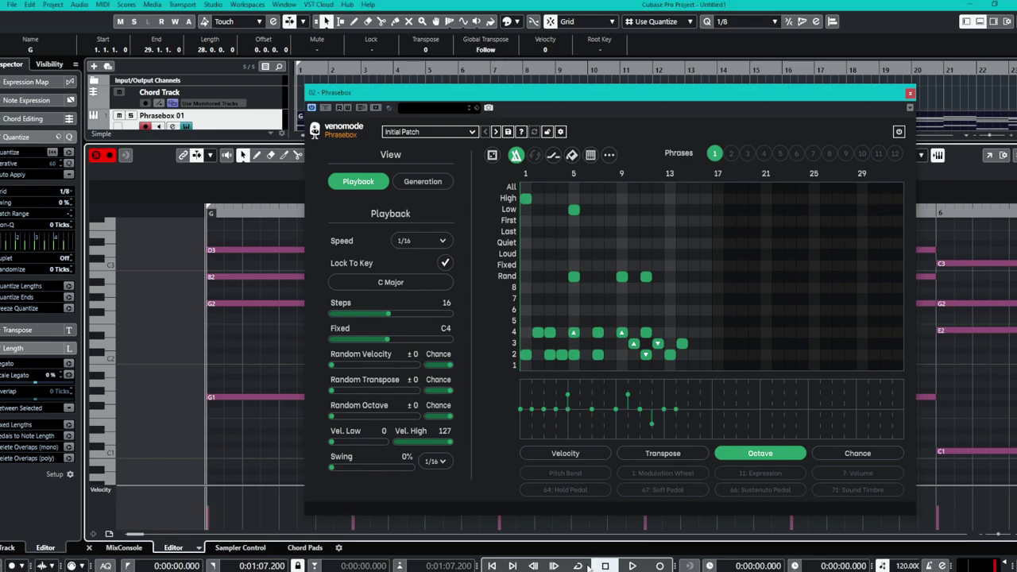
{"action": "left_click", "coordinate": [631, 565]}
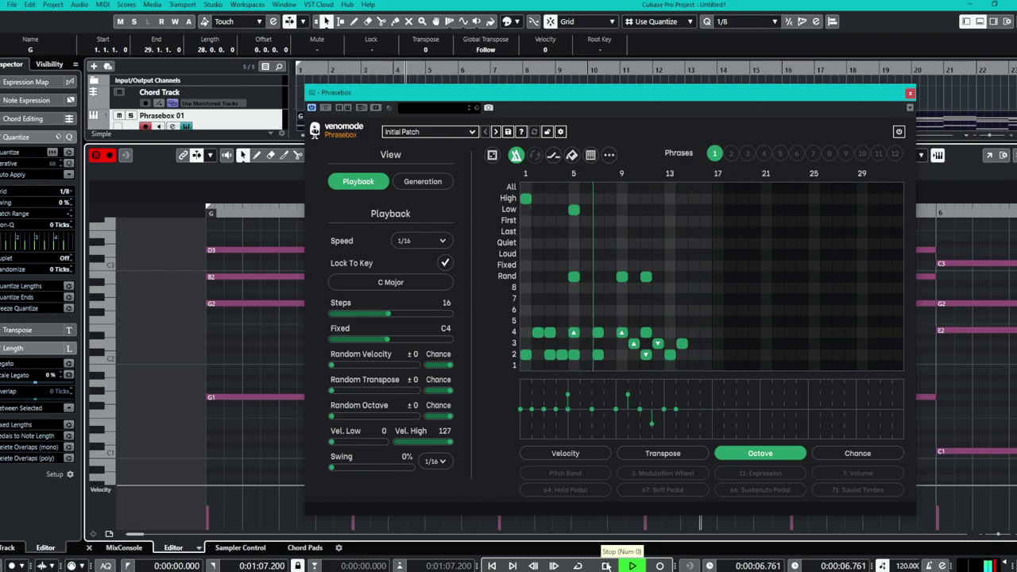
{"action": "left_click", "coordinate": [606, 565]}
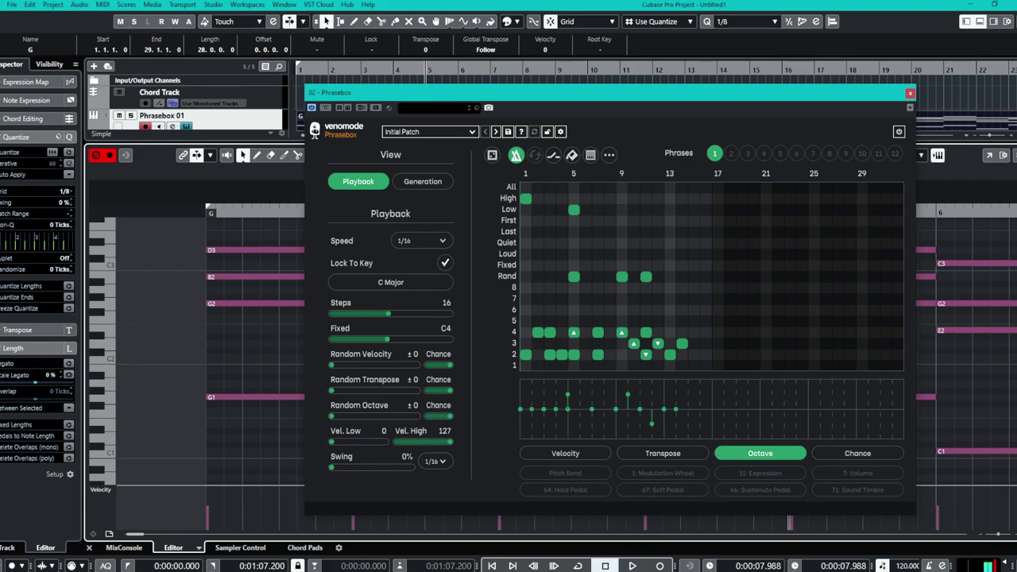
{"action": "left_click", "coordinate": [491, 565]}
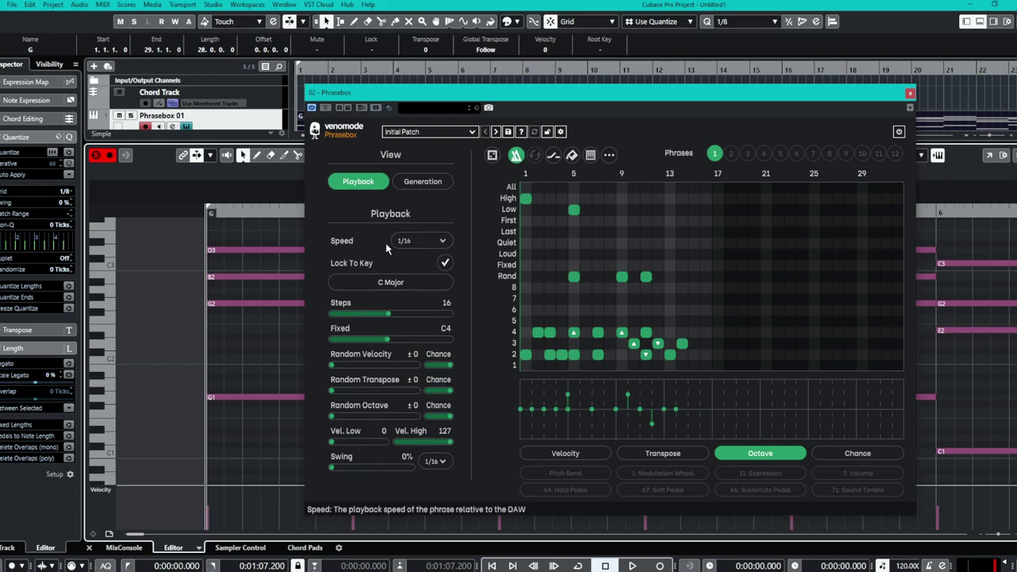
{"action": "left_click", "coordinate": [423, 240]}
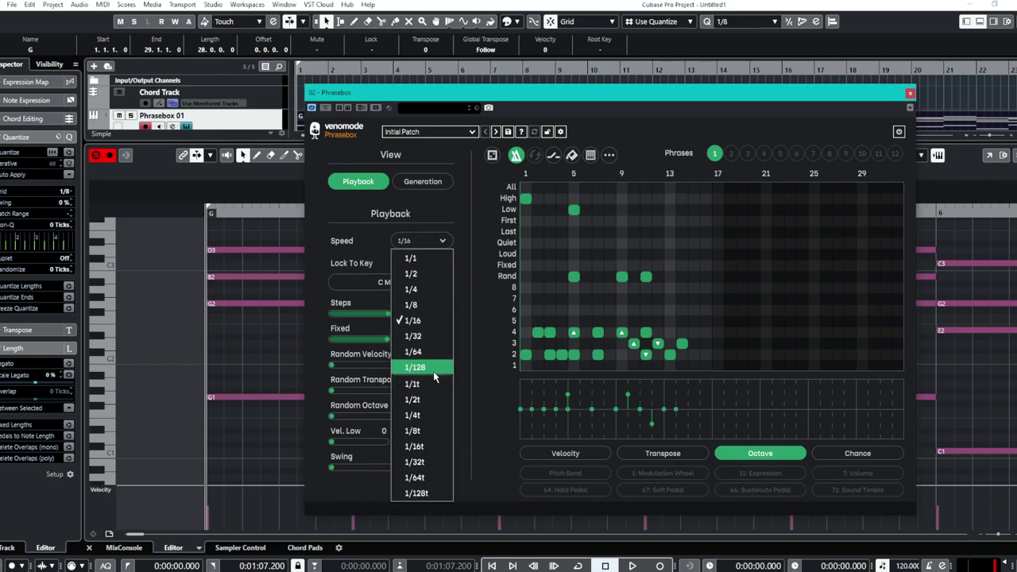
{"action": "left_click", "coordinate": [413, 304]}
{"action": "left_click", "coordinate": [632, 566]}
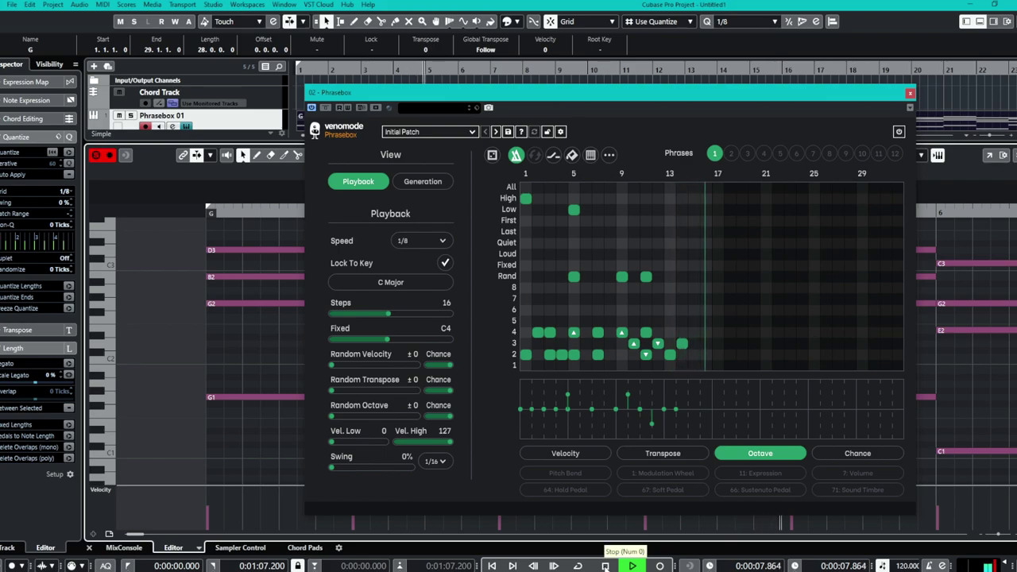
{"action": "left_click", "coordinate": [604, 566]}
{"action": "left_click", "coordinate": [419, 240]}
{"action": "left_click", "coordinate": [421, 337]}
{"action": "left_click", "coordinate": [605, 565]}
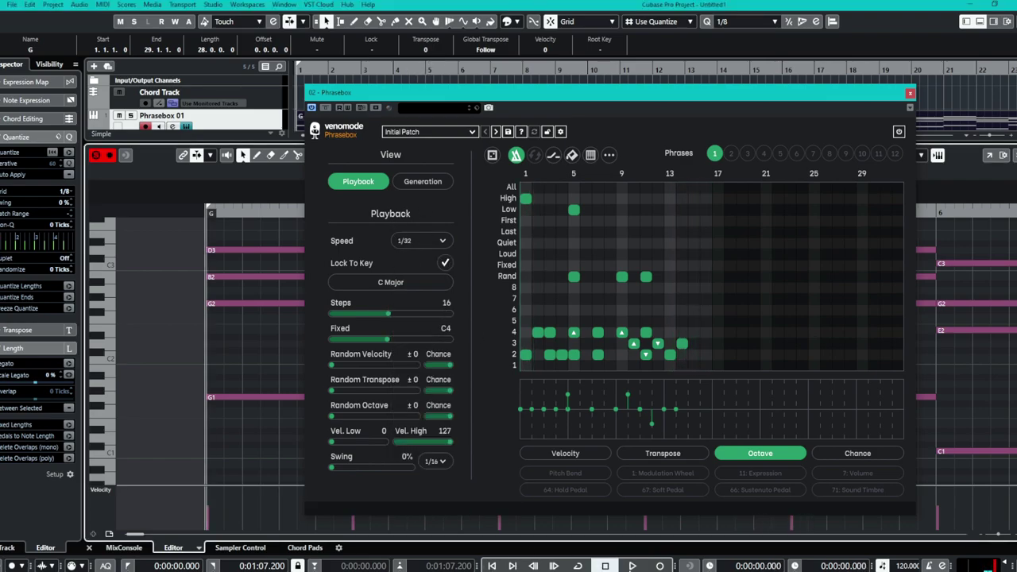
{"action": "left_click", "coordinate": [632, 564]}
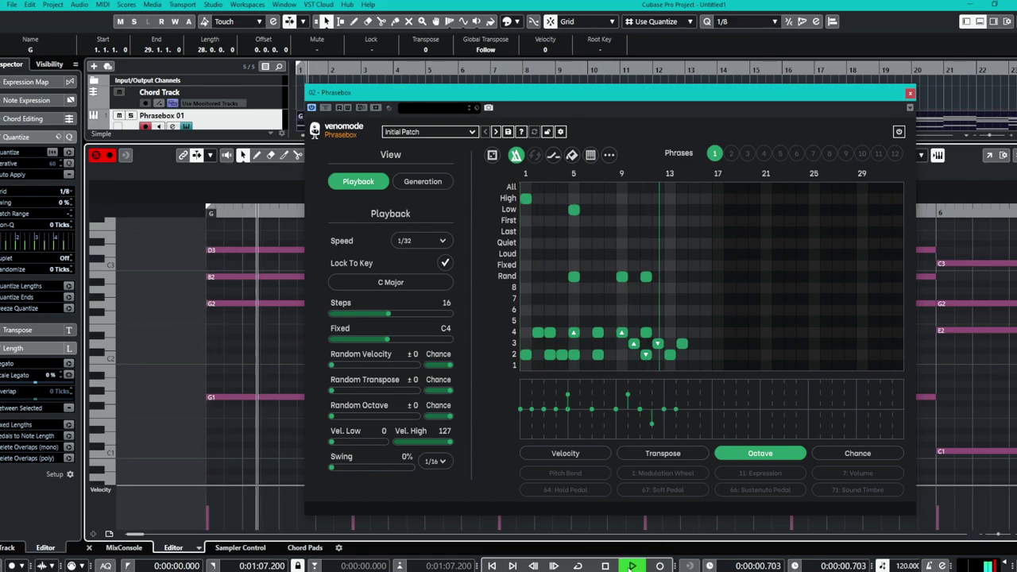
{"action": "left_click", "coordinate": [605, 564]}
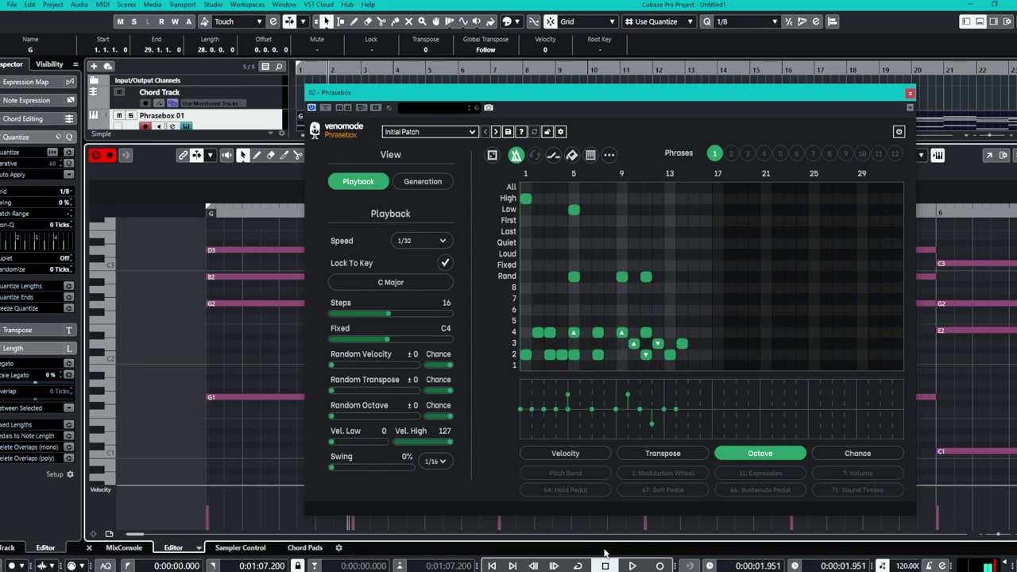
{"action": "left_click", "coordinate": [488, 565]}
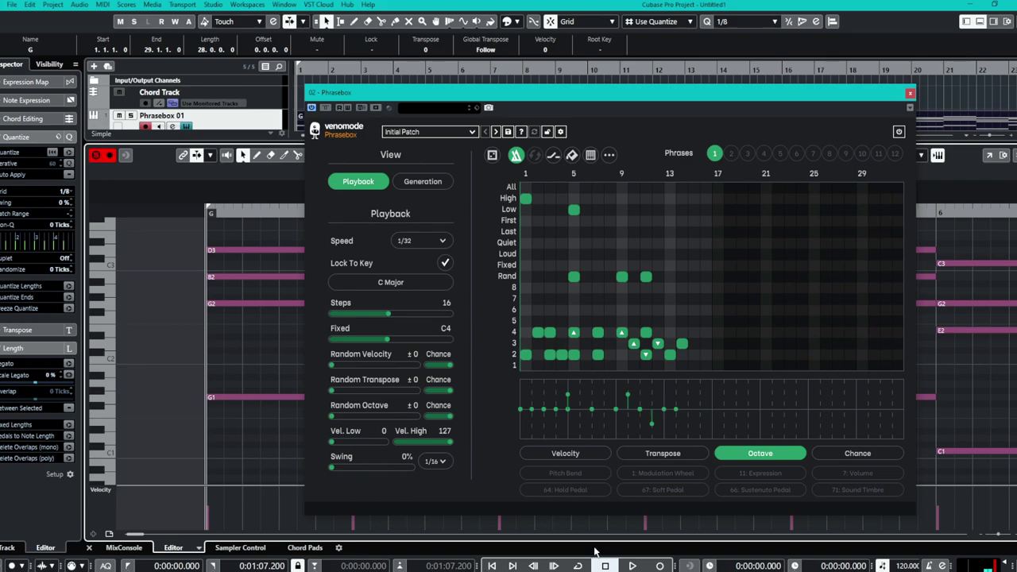
{"action": "left_click", "coordinate": [404, 240]}
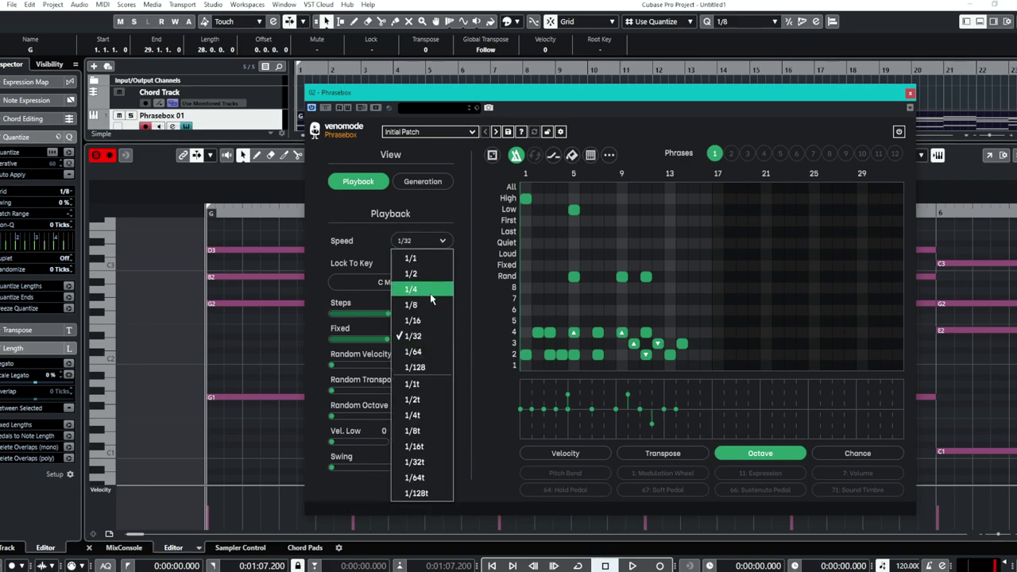
{"action": "left_click", "coordinate": [433, 304]}
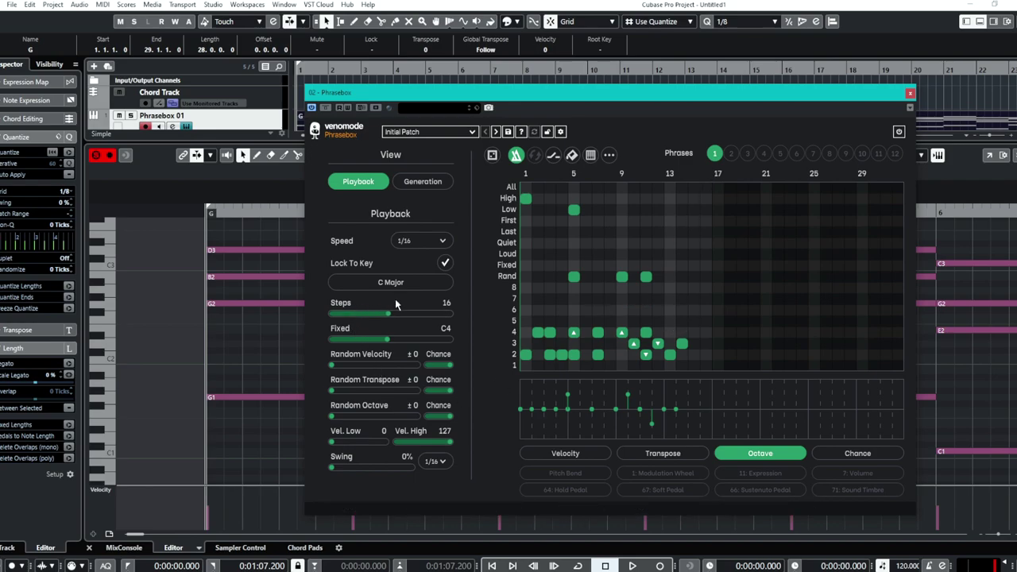
- Set the phrase length to 16 steps during playback, then stop and return to zero
{"action": "mouse_move", "coordinate": [389, 313]}
{"action": "left_mouse_down"}
{"action": "mouse_move", "coordinate": [446, 322]}
{"action": "mouse_move", "coordinate": [352, 320]}
{"action": "mouse_move", "coordinate": [385, 315]}
{"action": "left_mouse_up"}
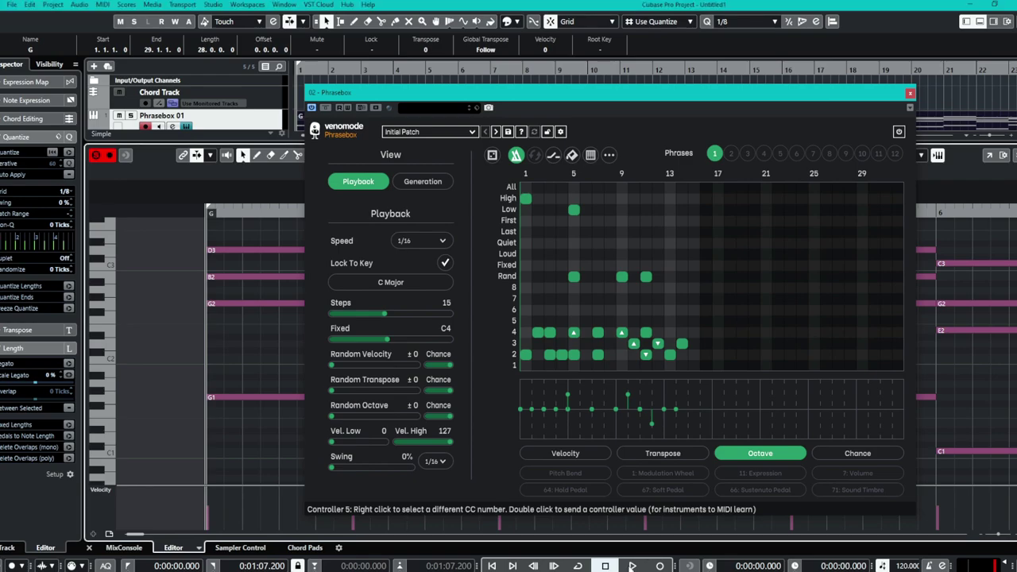
{"action": "left_click", "coordinate": [633, 566]}
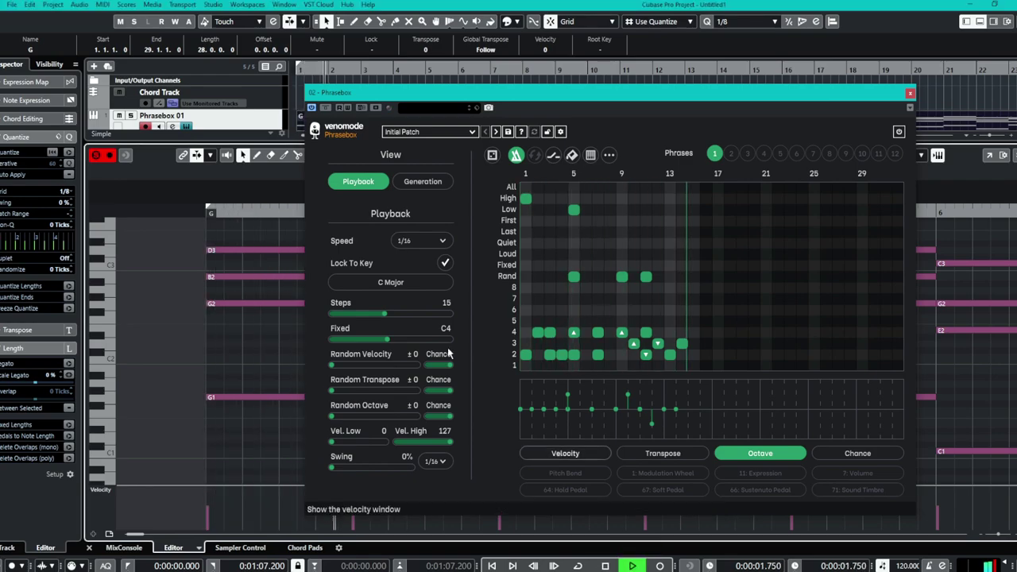
{"action": "left_click_drag", "start_coordinate": [386, 316], "coordinate": [389, 319]}
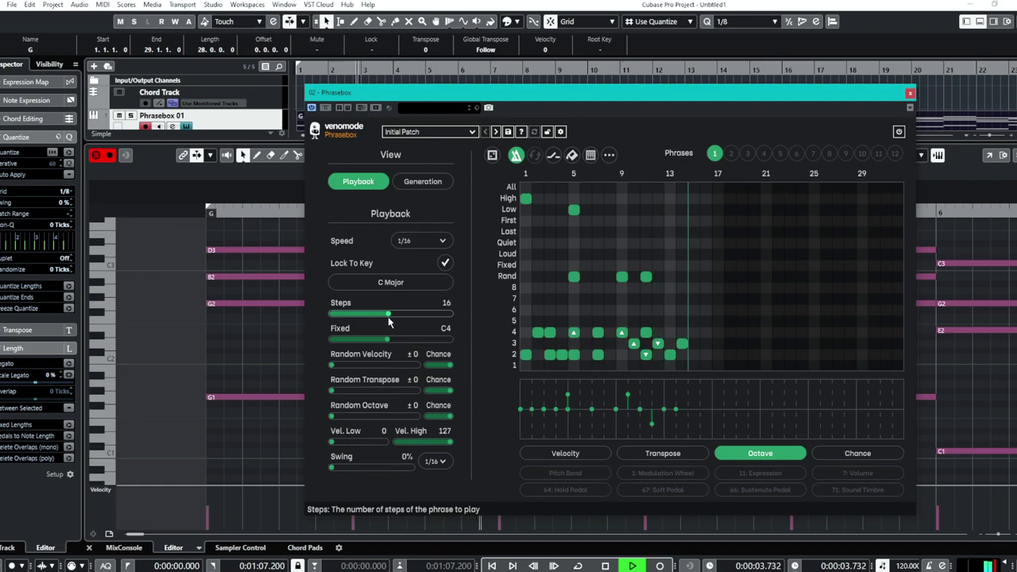
{"action": "left_click", "coordinate": [606, 566]}
{"action": "left_click", "coordinate": [500, 566]}
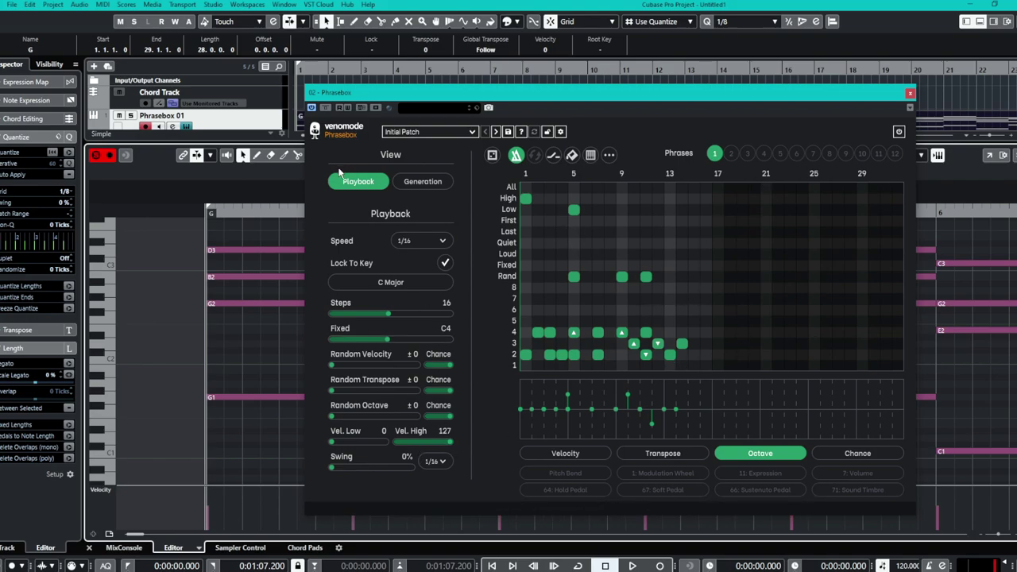
- Generate a random note pattern with Randomise and start playback
{"action": "left_click", "coordinate": [413, 181]}
{"action": "left_click", "coordinate": [373, 183]}
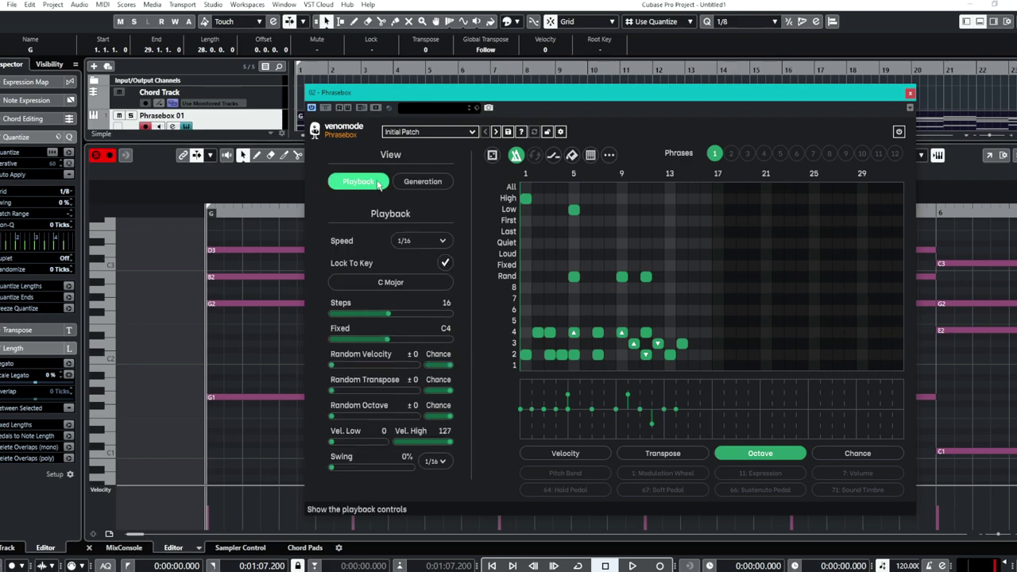
{"action": "left_click", "coordinate": [491, 157]}
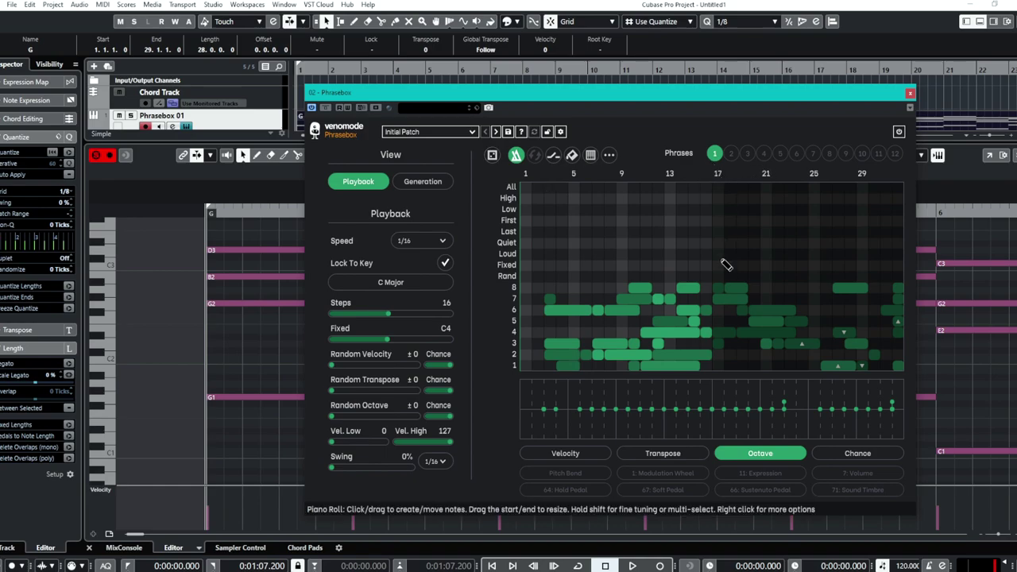
{"action": "left_click", "coordinate": [632, 566]}
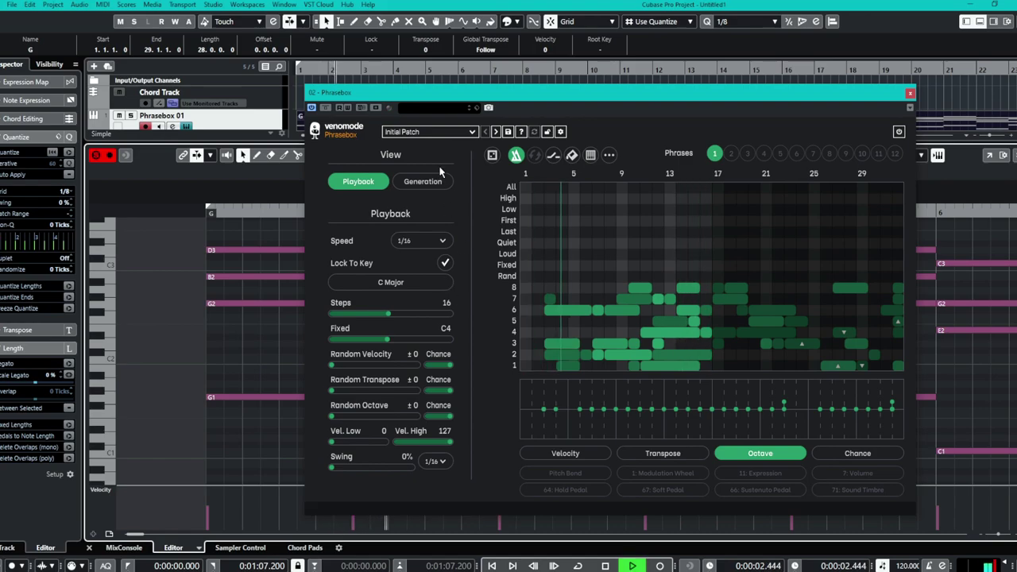
- Re-randomise the pattern four more times while listening, then stop playback
{"action": "left_click", "coordinate": [492, 155]}
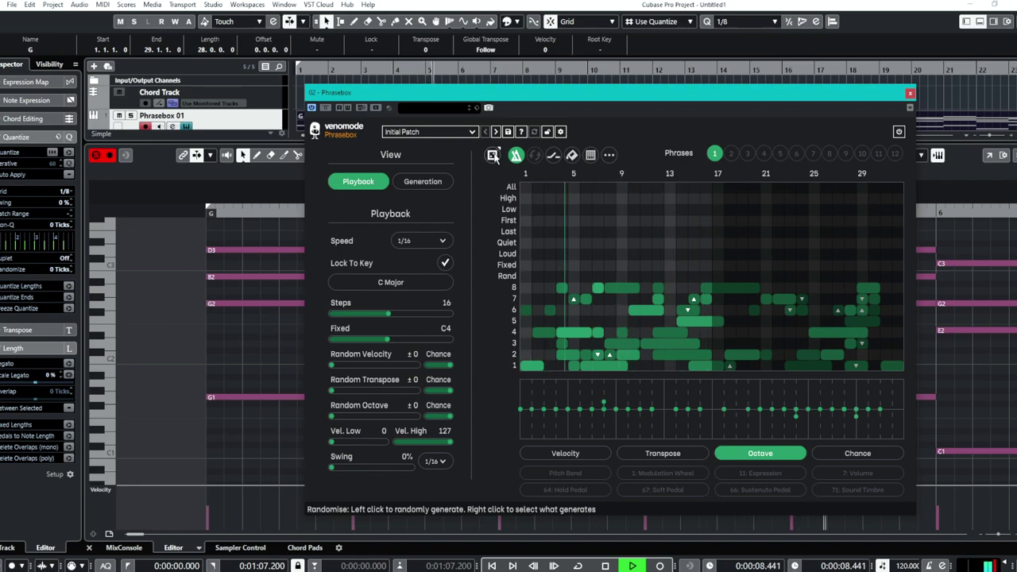
{"action": "left_click", "coordinate": [492, 155]}
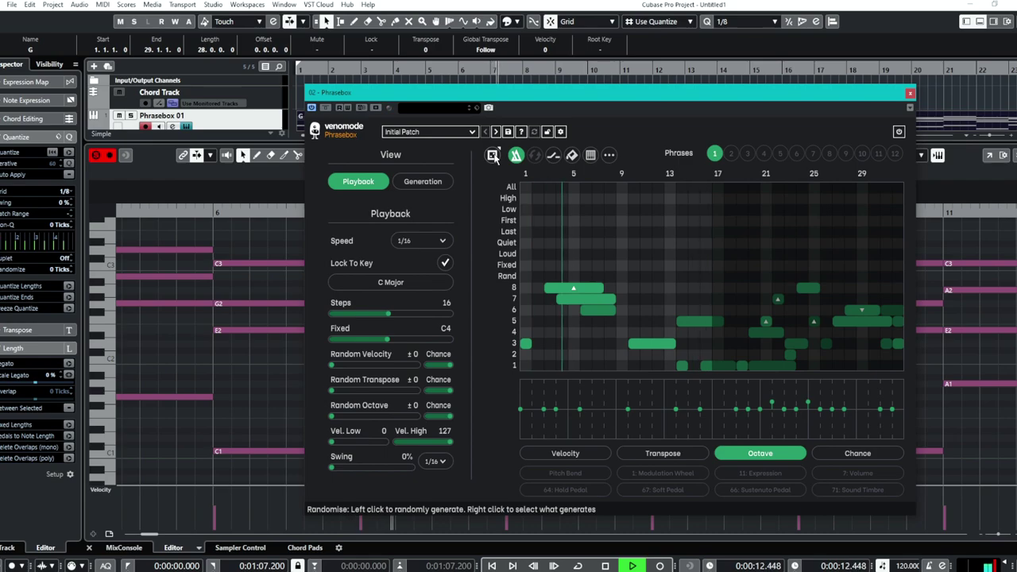
{"action": "left_click", "coordinate": [493, 155]}
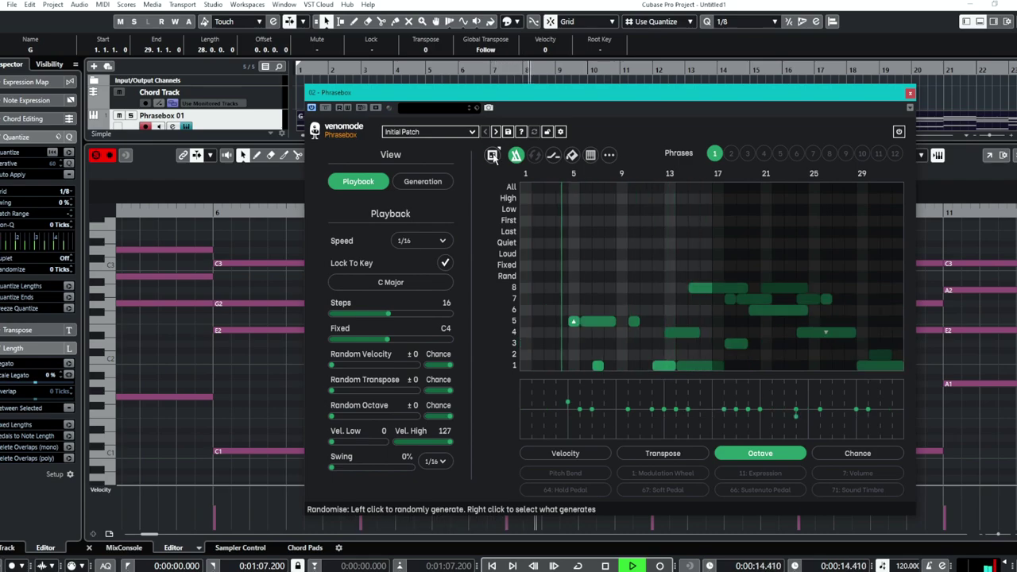
{"action": "left_click", "coordinate": [493, 155]}
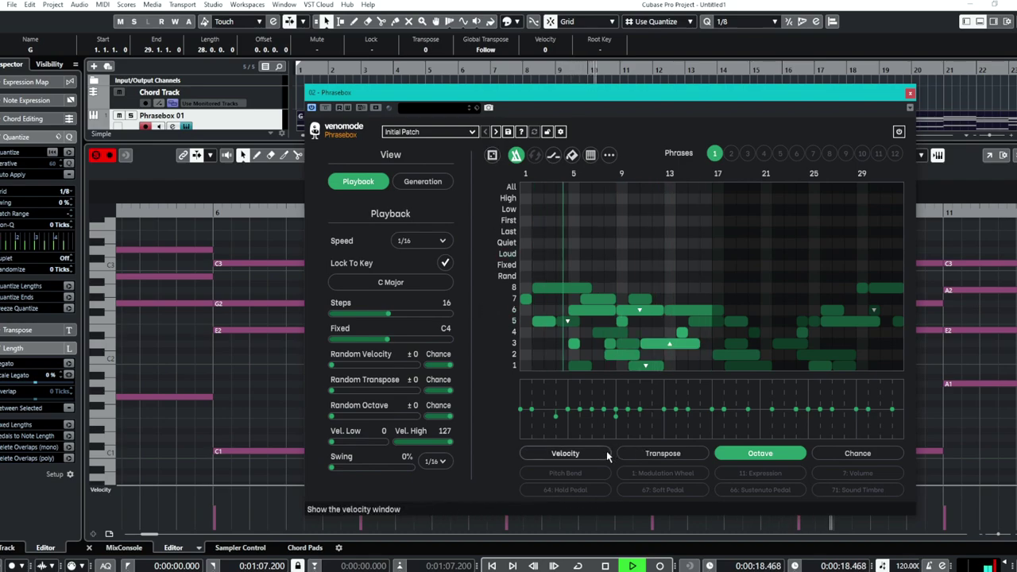
{"action": "left_click", "coordinate": [604, 566]}
- Return the playhead to zero, check Randomise's Everything/Only options, and show the Chance lane
{"action": "left_click", "coordinate": [491, 566]}
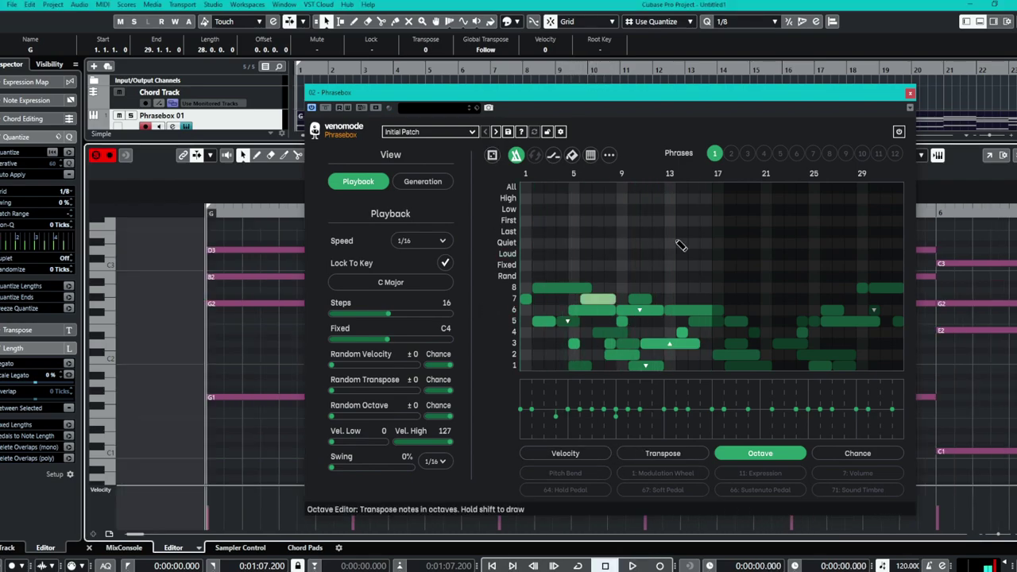
{"action": "right_click", "coordinate": [491, 154]}
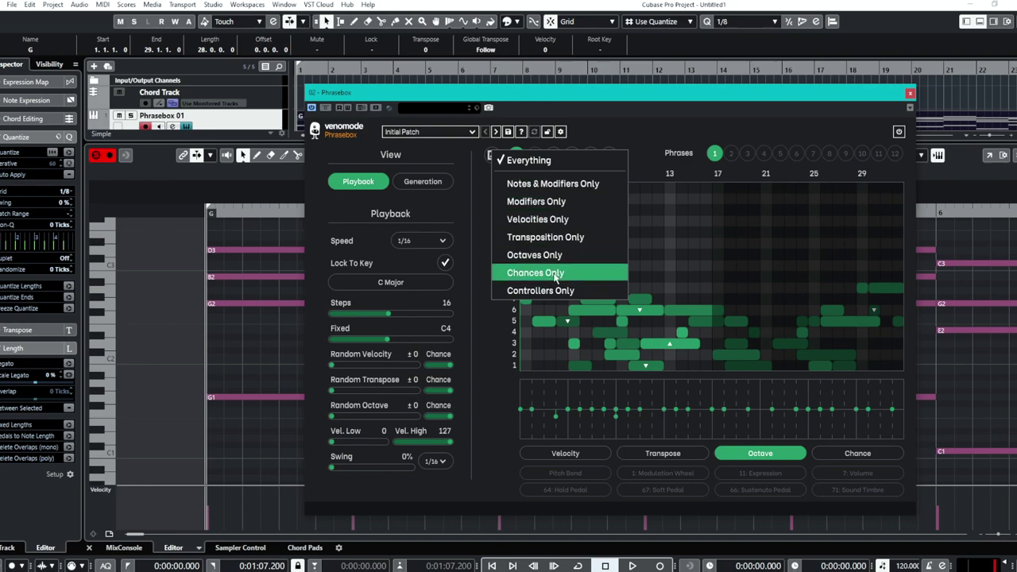
{"action": "left_click", "coordinate": [508, 209]}
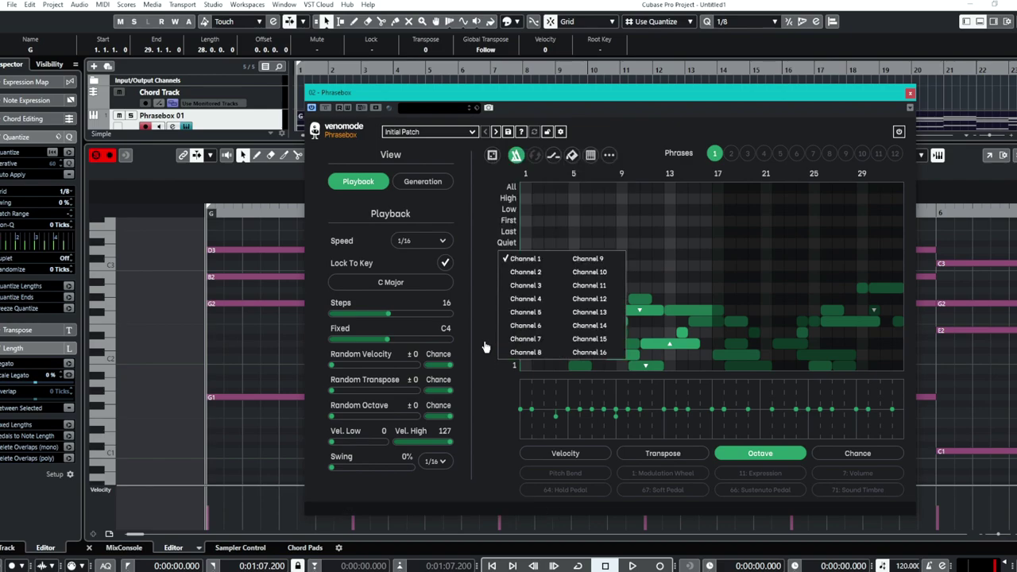
{"action": "left_click", "coordinate": [846, 454]}
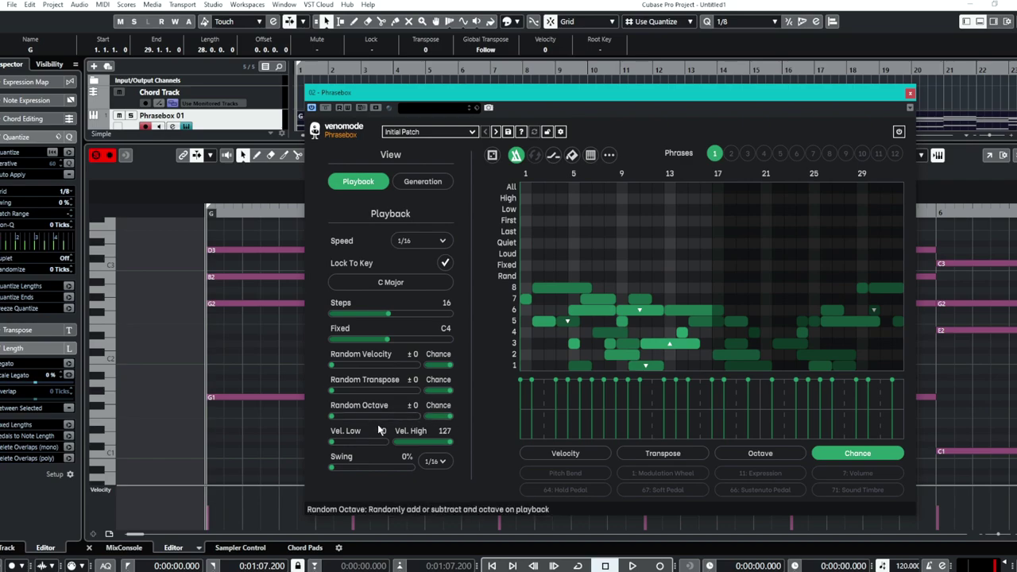
- Set Random Octave to ±2 and display Generation settings: density 80%, length 30%, 8 rows
{"action": "left_click_drag", "start_coordinate": [332, 419], "coordinate": [360, 421]}
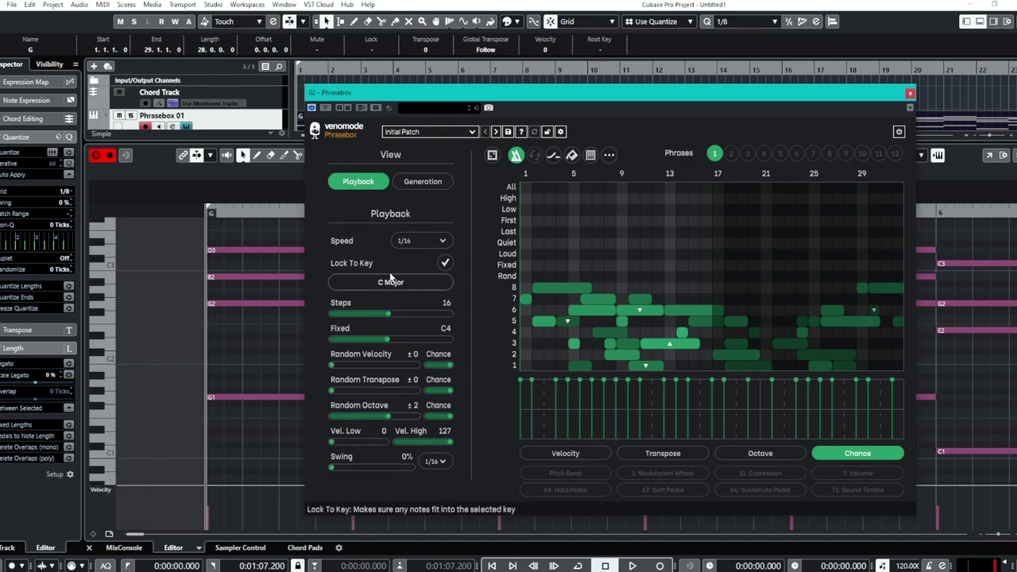
{"action": "left_click", "coordinate": [432, 181]}
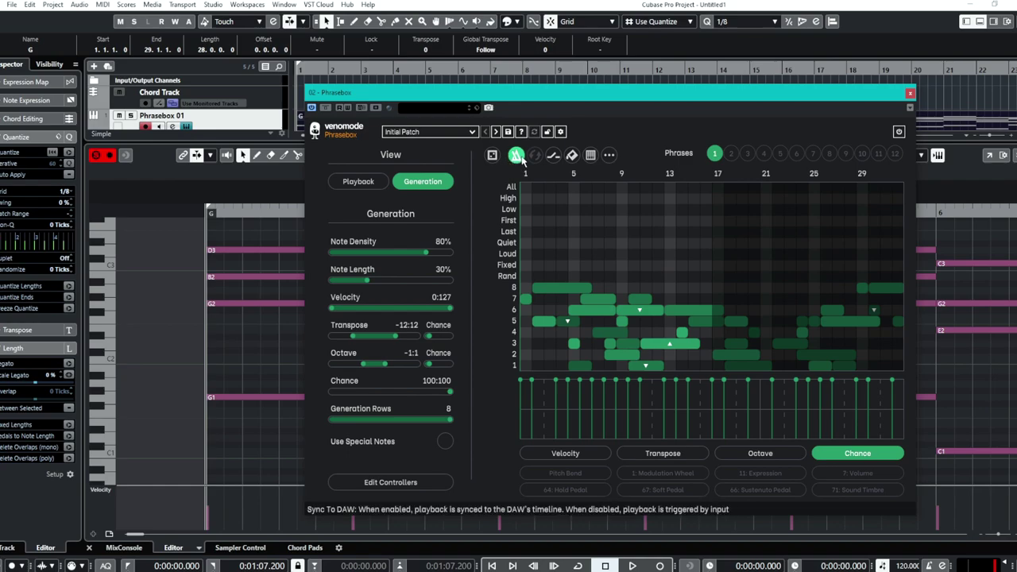
- Toggle Sync To DAW off and back on, enable Fill Missing Notes, and inspect More Options
{"action": "left_click", "coordinate": [516, 156]}
{"action": "left_click", "coordinate": [515, 156]}
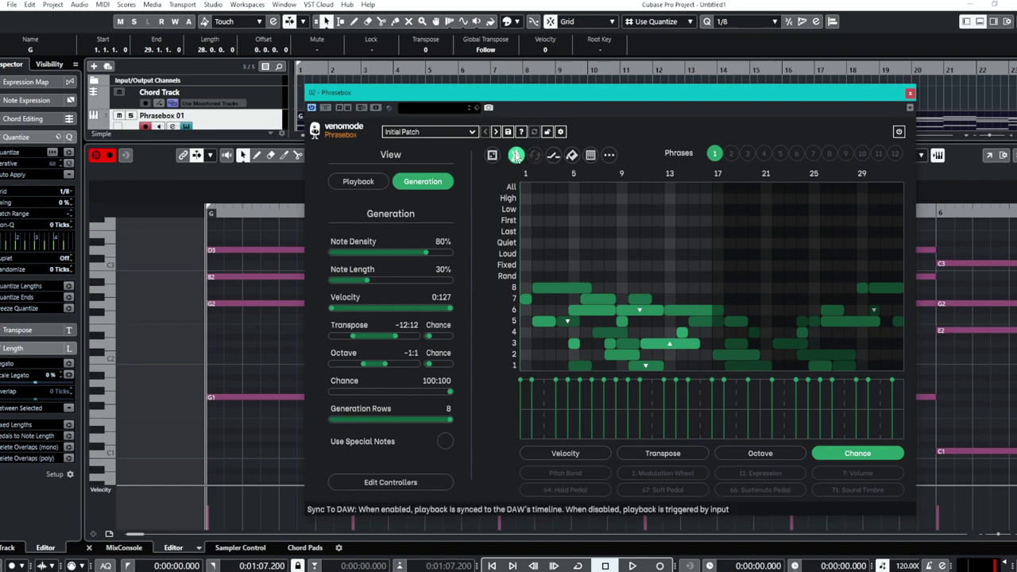
{"action": "left_click", "coordinate": [572, 156]}
{"action": "left_click", "coordinate": [609, 155]}
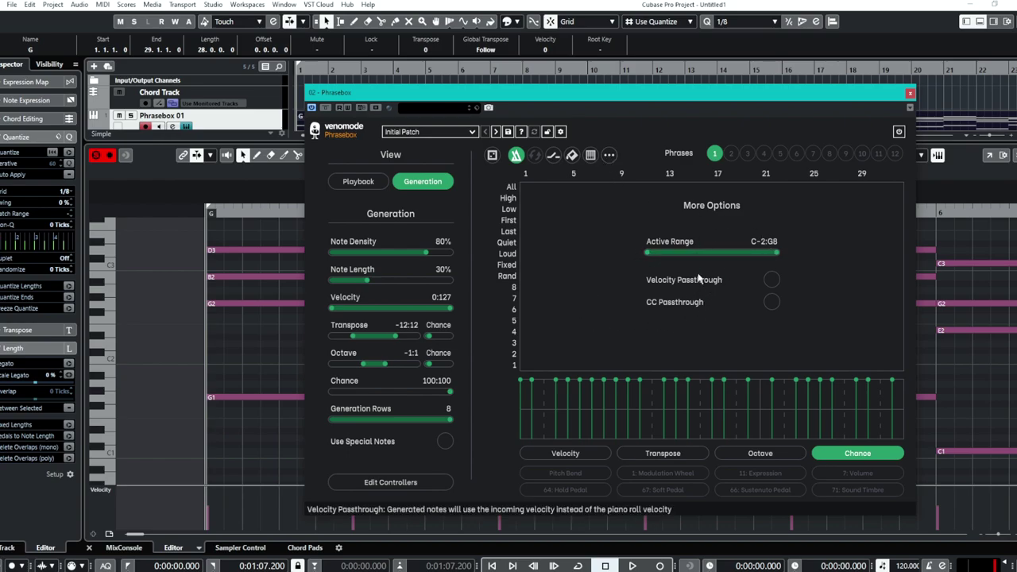
{"action": "left_click", "coordinate": [609, 155]}
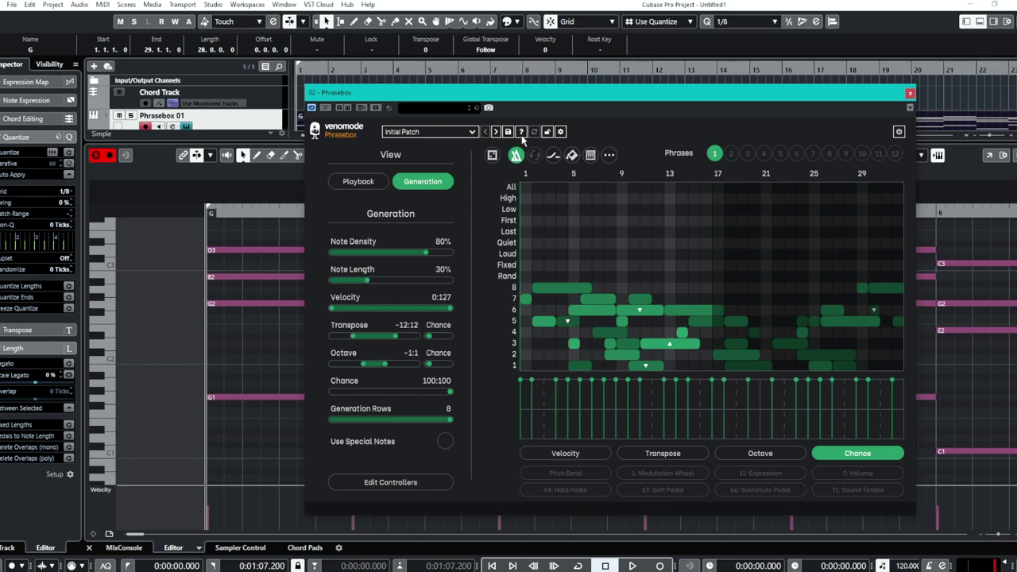
{"action": "left_click", "coordinate": [449, 133]}
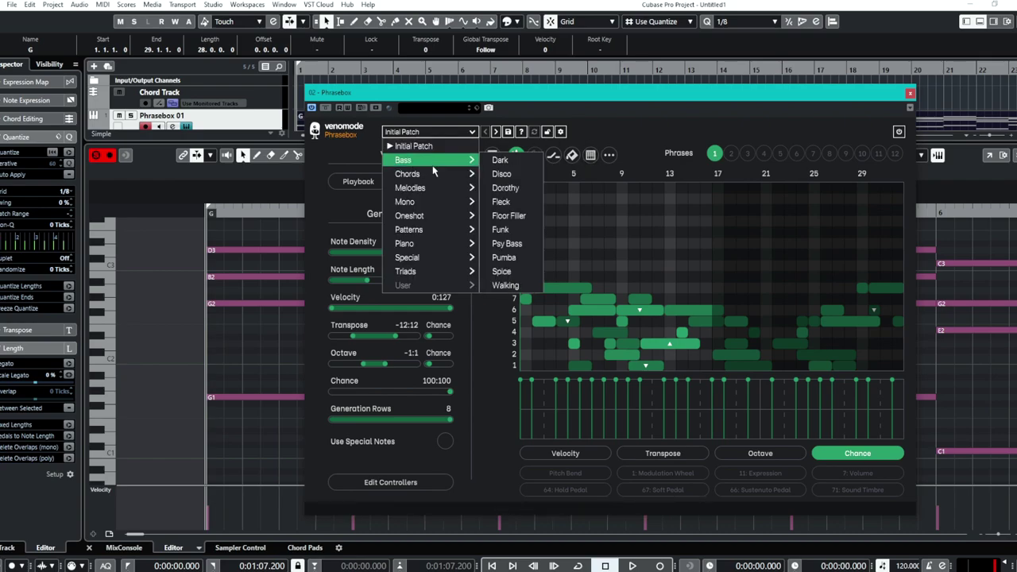
{"action": "mouse_move", "coordinate": [434, 173]}
{"action": "mouse_move", "coordinate": [435, 194]}
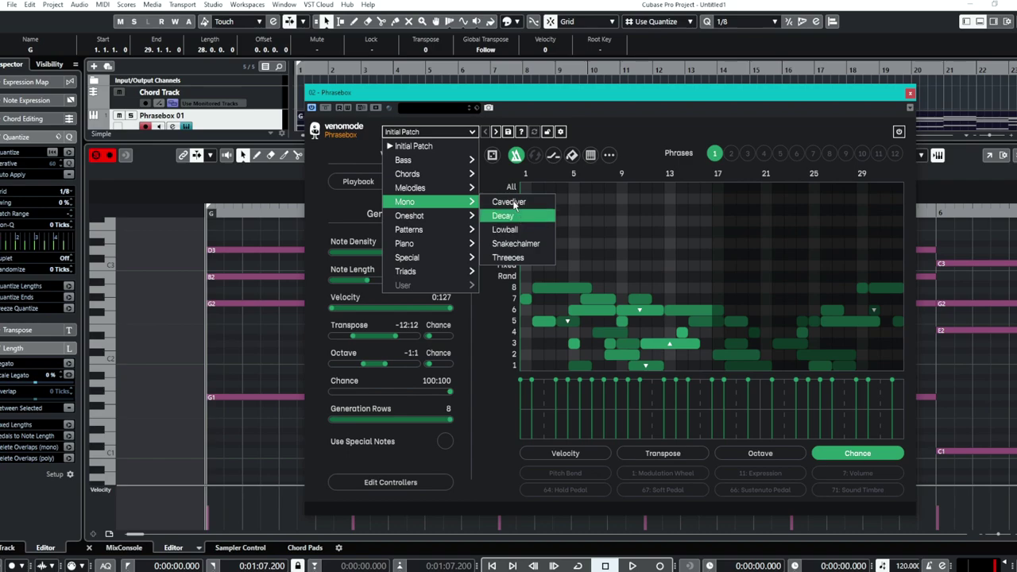
{"action": "left_click", "coordinate": [415, 132]}
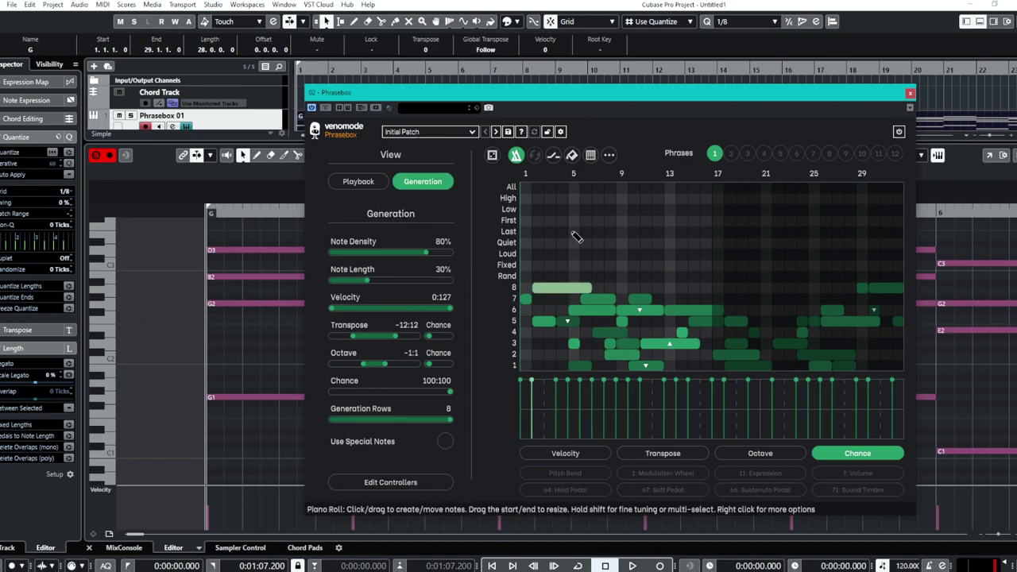
- Generate a new random pattern and browse the Pitch Bend, Modulation Wheel and Volume lanes
{"action": "left_click", "coordinate": [516, 154]}
{"action": "left_click", "coordinate": [571, 453]}
{"action": "left_click", "coordinate": [575, 473]}
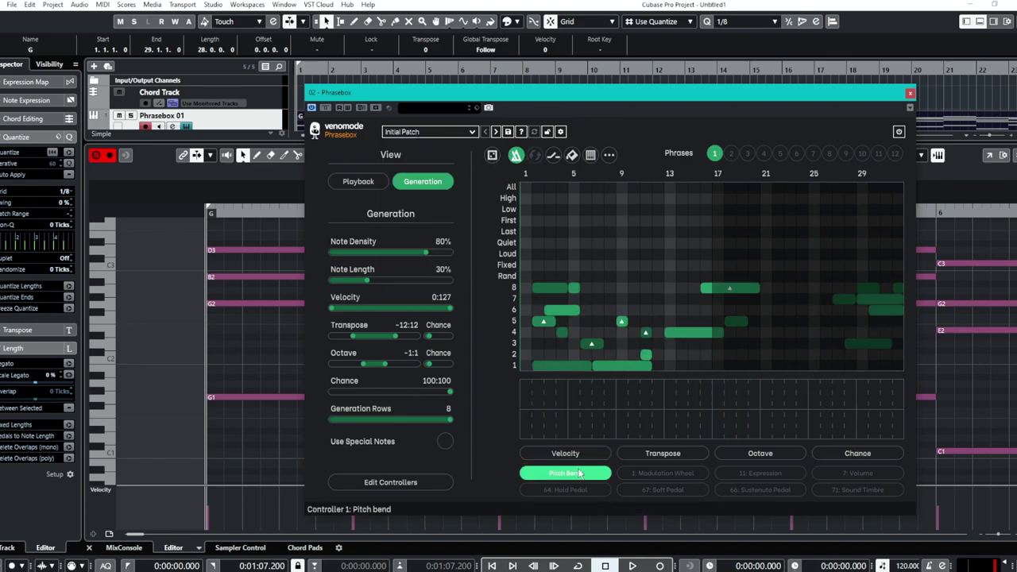
{"action": "left_click", "coordinate": [667, 473]}
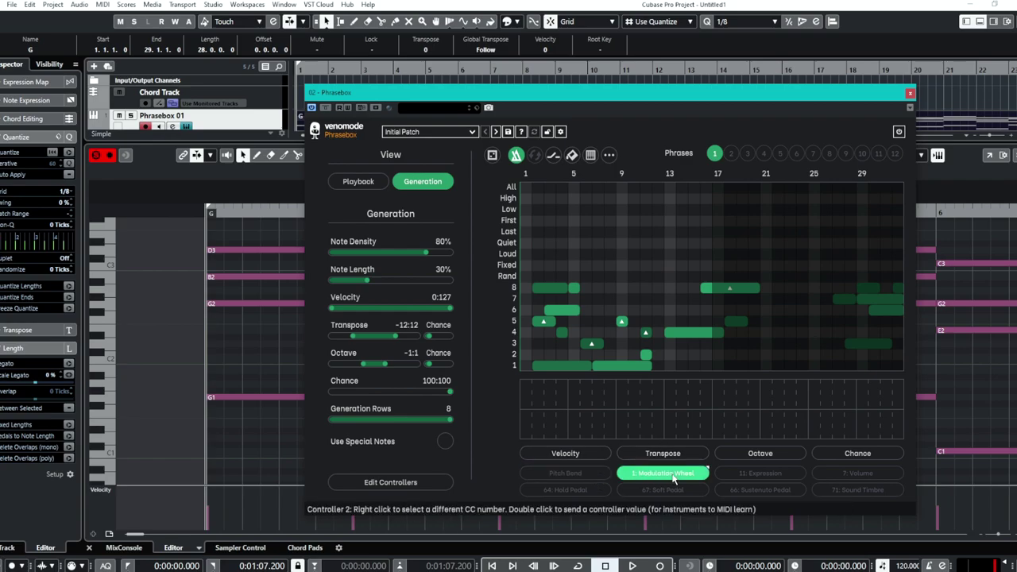
{"action": "left_click", "coordinate": [857, 472]}
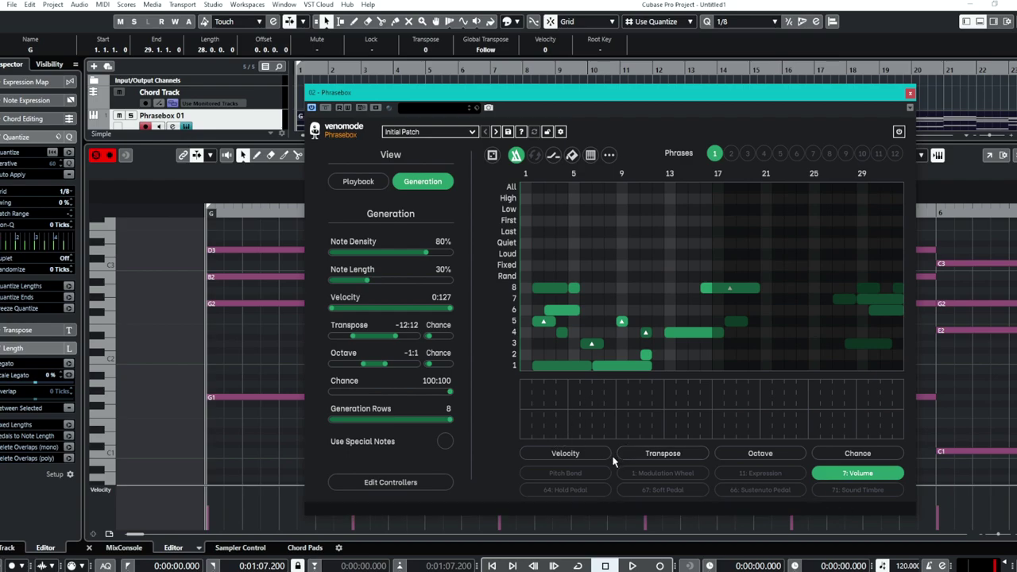
- Show the velocity lane and lower one note's velocity to 108
{"action": "left_click", "coordinate": [565, 452]}
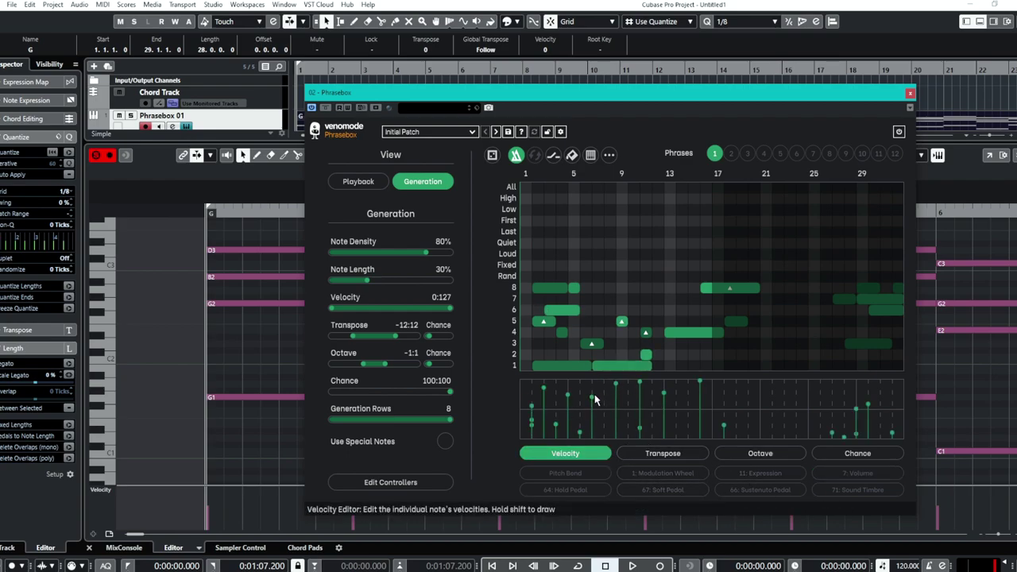
{"action": "mouse_move", "coordinate": [591, 400]}
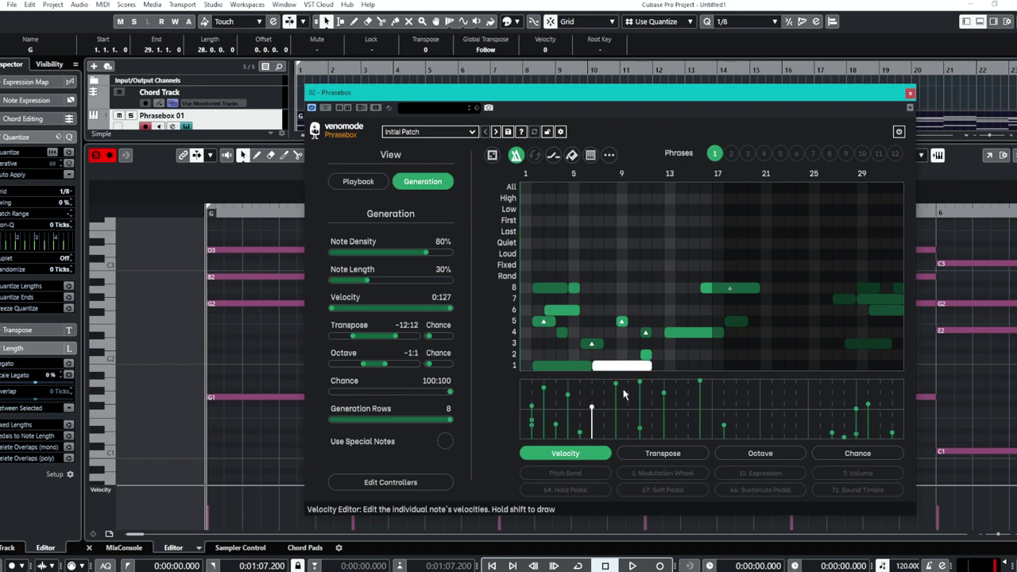
{"action": "left_click_drag", "start_coordinate": [638, 383], "coordinate": [640, 388]}
{"action": "mouse_move", "coordinate": [594, 386]}
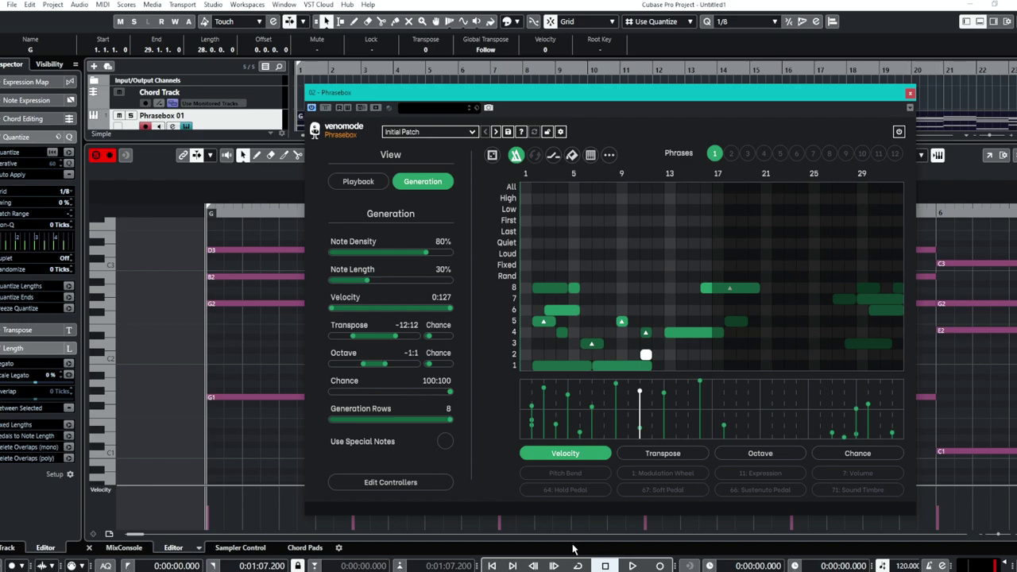
- Hide the key editor and confirm Massive X's MIDI input is 02. Phrasebox - MIDI Output
{"action": "left_click", "coordinate": [90, 548]}
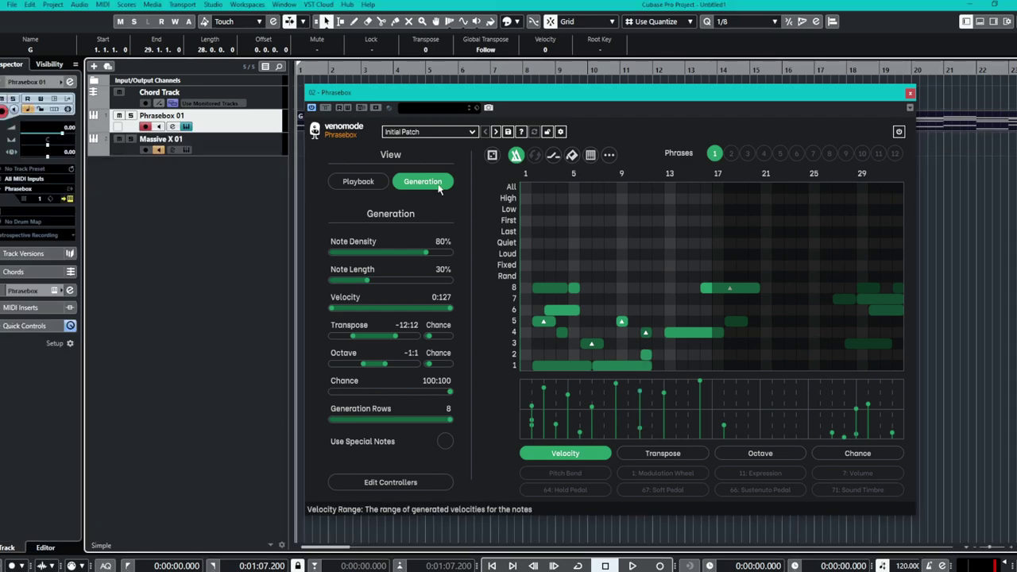
{"action": "left_click_drag", "start_coordinate": [463, 100], "coordinate": [545, 133]}
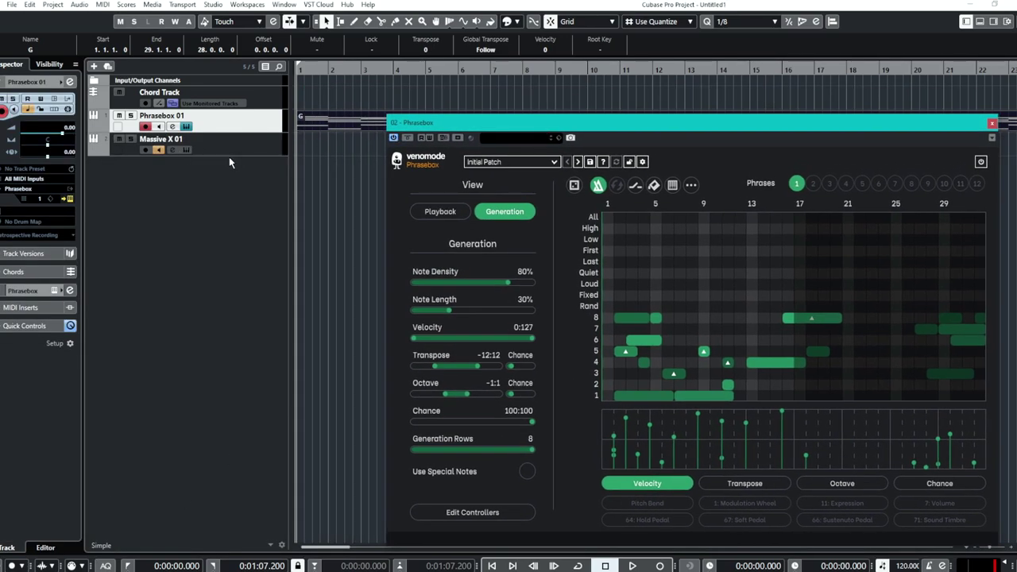
{"action": "left_click", "coordinate": [156, 149]}
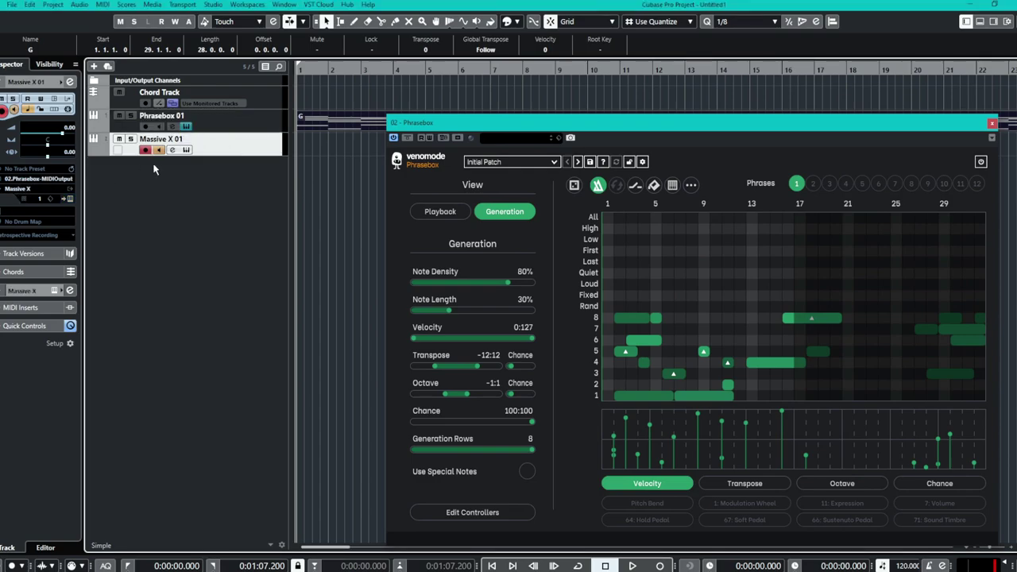
{"action": "left_click", "coordinate": [38, 179]}
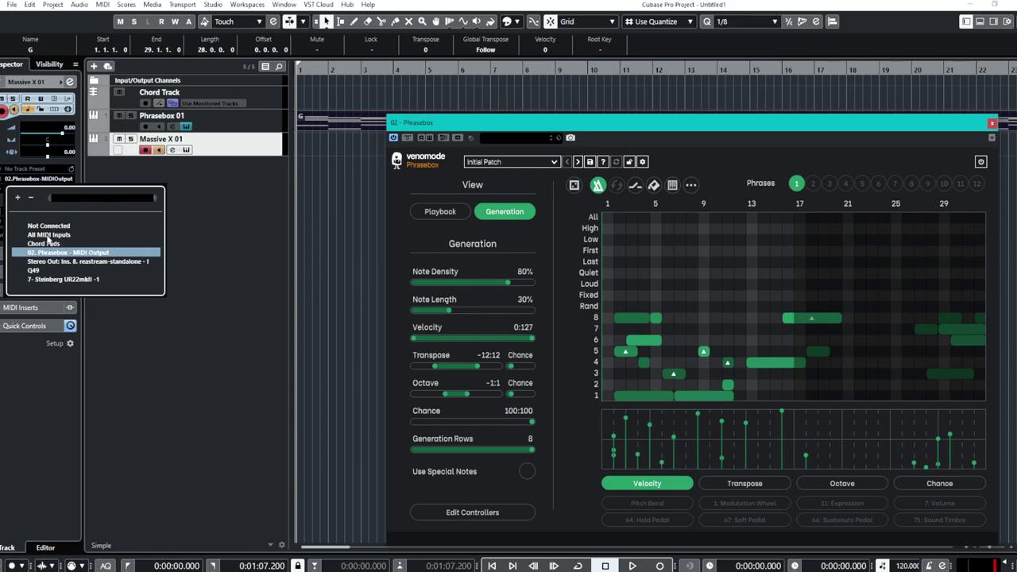
{"action": "left_click", "coordinate": [229, 204]}
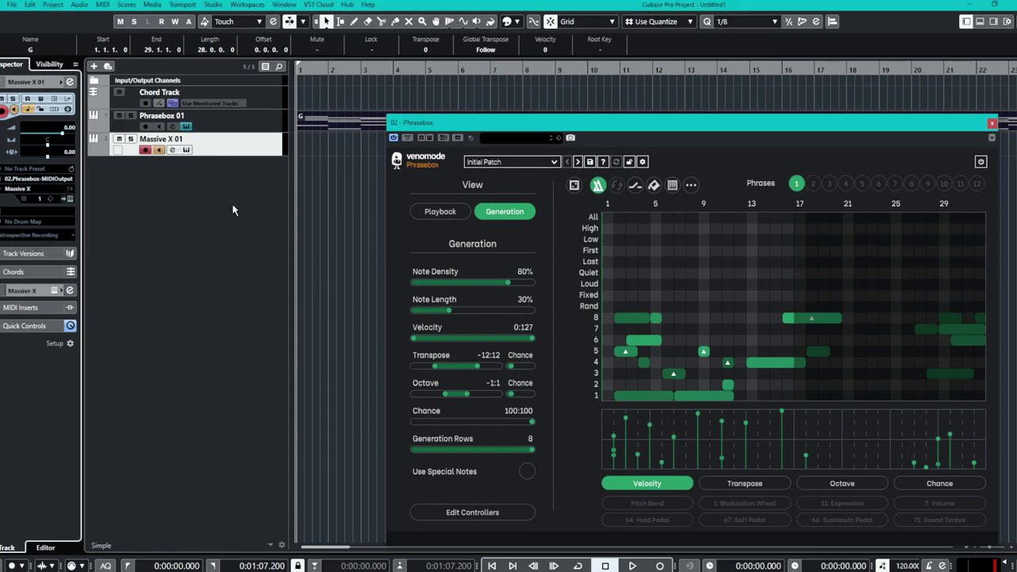
- Reposition the Phrasebox window on screen
{"action": "left_click_drag", "start_coordinate": [452, 128], "coordinate": [420, 169]}
{"action": "left_click_drag", "start_coordinate": [359, 132], "coordinate": [329, 127]}
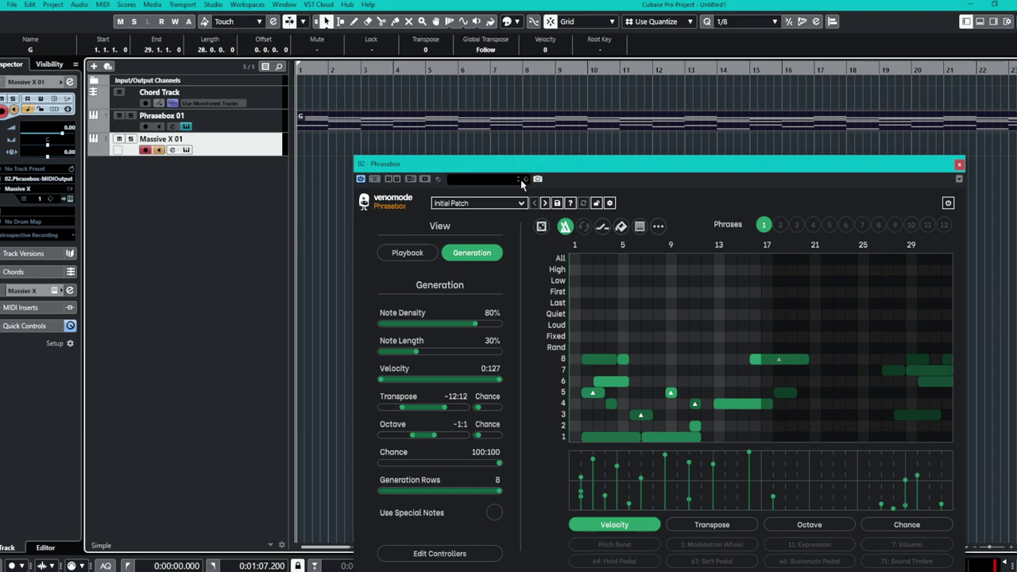
{"action": "left_click_drag", "start_coordinate": [517, 169], "coordinate": [560, 151]}
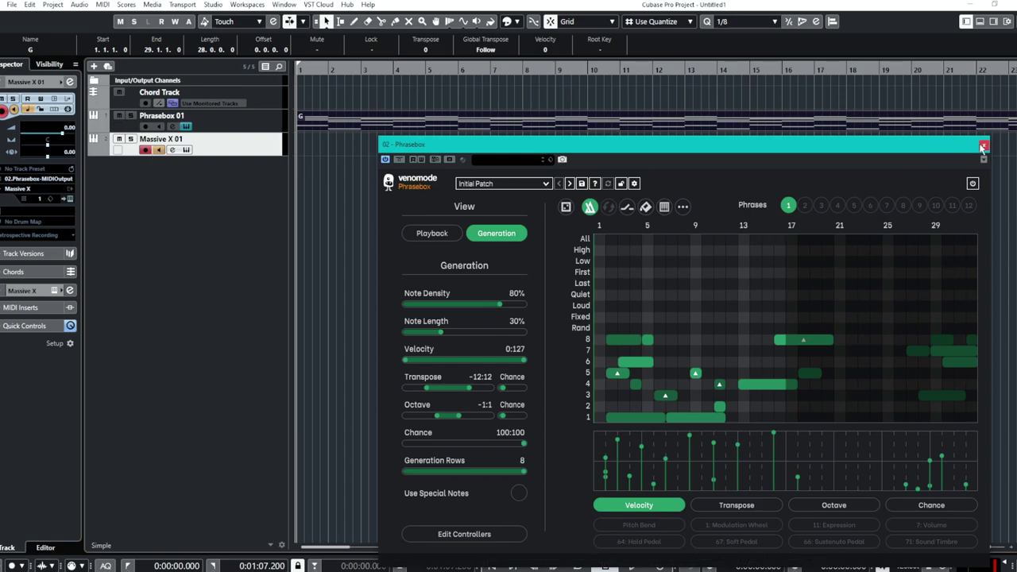
{"action": "left_click_drag", "start_coordinate": [888, 148], "coordinate": [866, 124]}
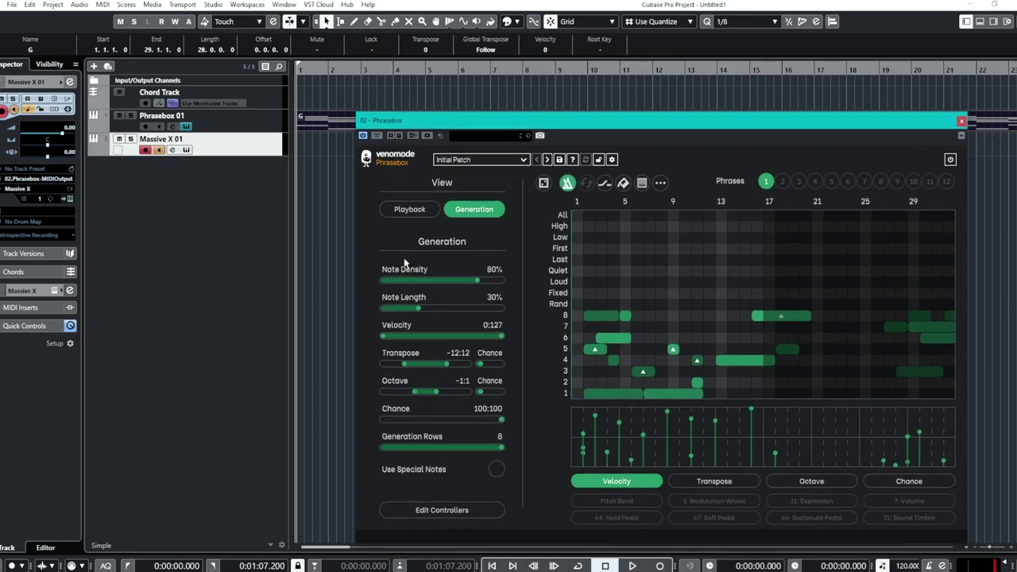
- Load the Mono preset Decay into Phrasebox
{"action": "left_click", "coordinate": [477, 160]}
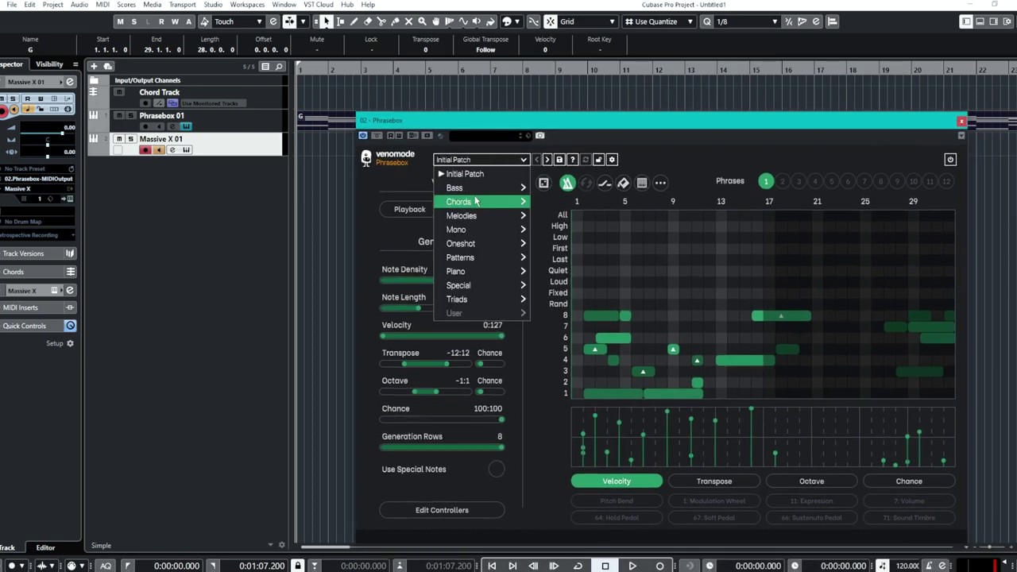
{"action": "mouse_move", "coordinate": [464, 258]}
{"action": "mouse_move", "coordinate": [493, 232]}
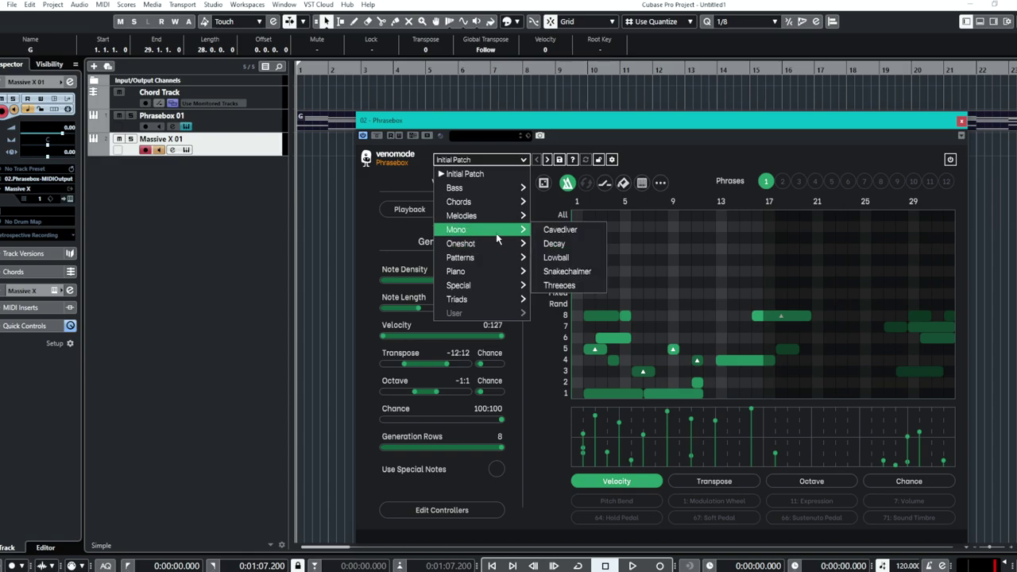
{"action": "left_click", "coordinate": [554, 244]}
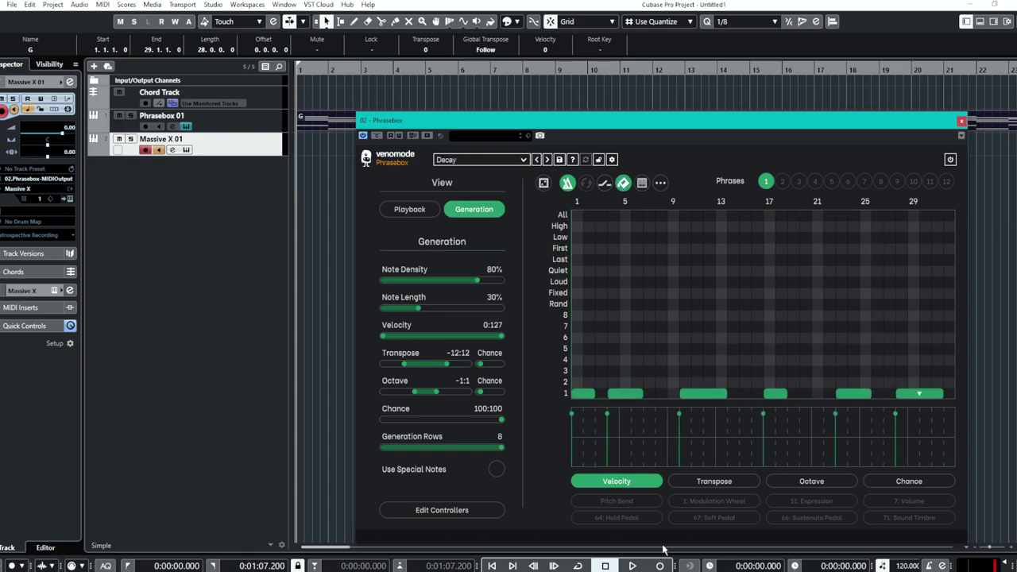
- Start playback and audition Decay's phrases 2 and 3
{"action": "left_click", "coordinate": [513, 566]}
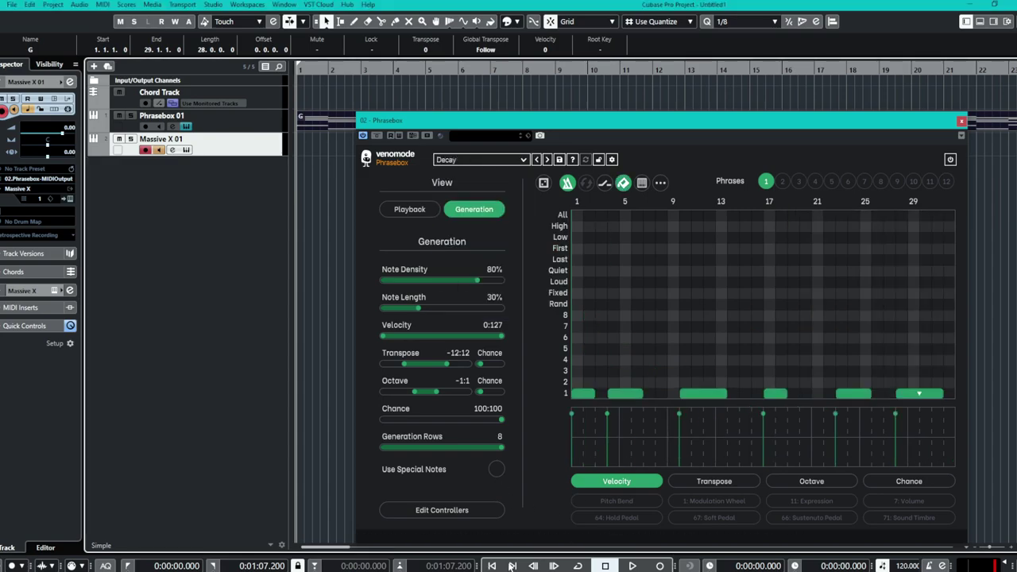
{"action": "left_click", "coordinate": [635, 565]}
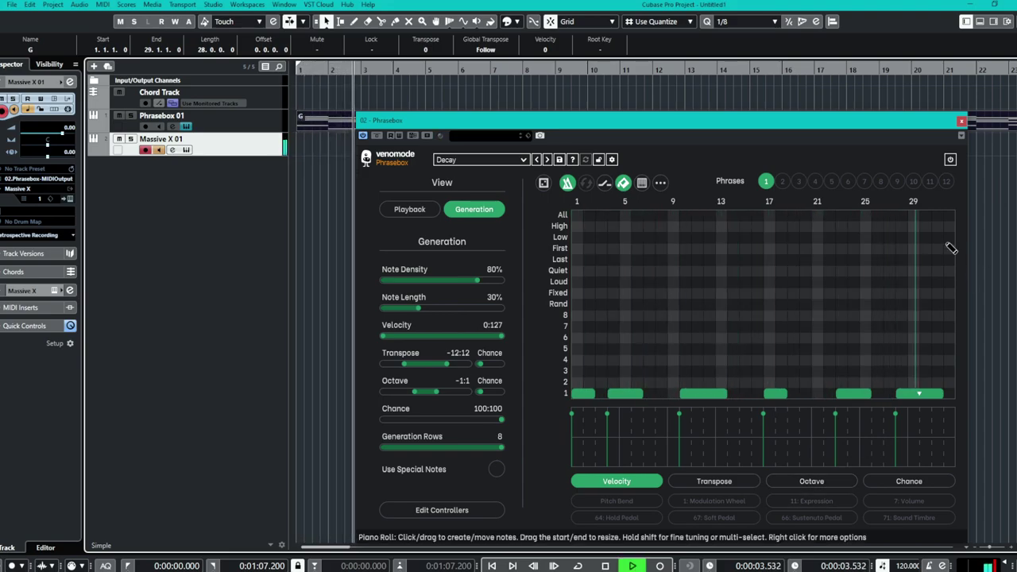
{"action": "left_click", "coordinate": [781, 182]}
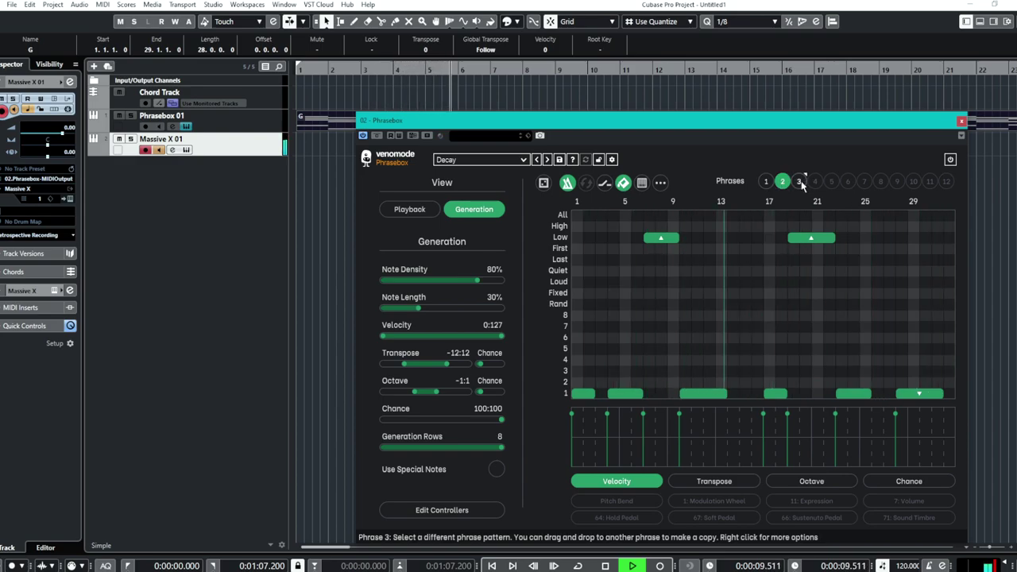
{"action": "left_click", "coordinate": [799, 182]}
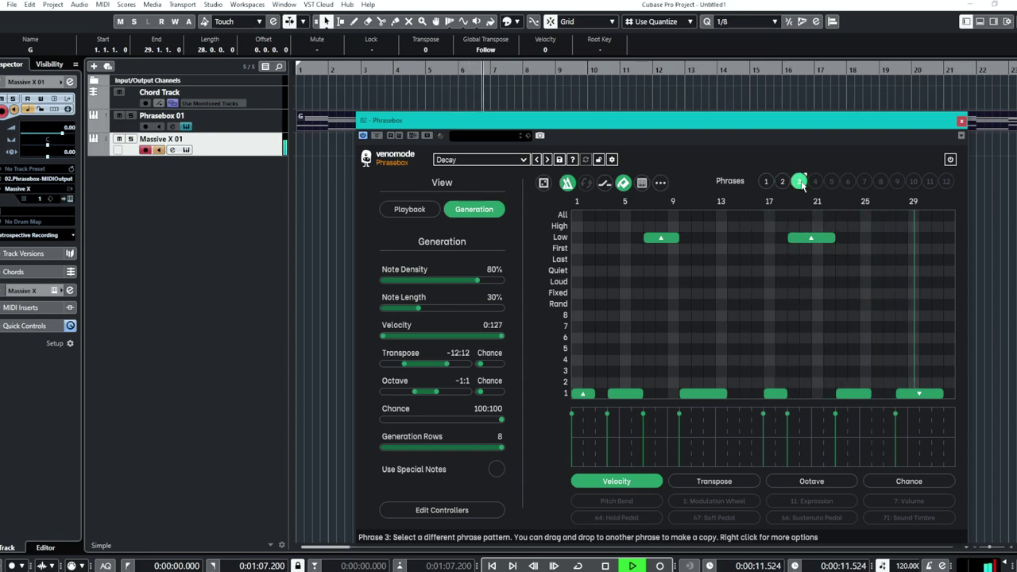
- Load the Melodies preset Sirens
{"action": "left_click", "coordinate": [481, 159]}
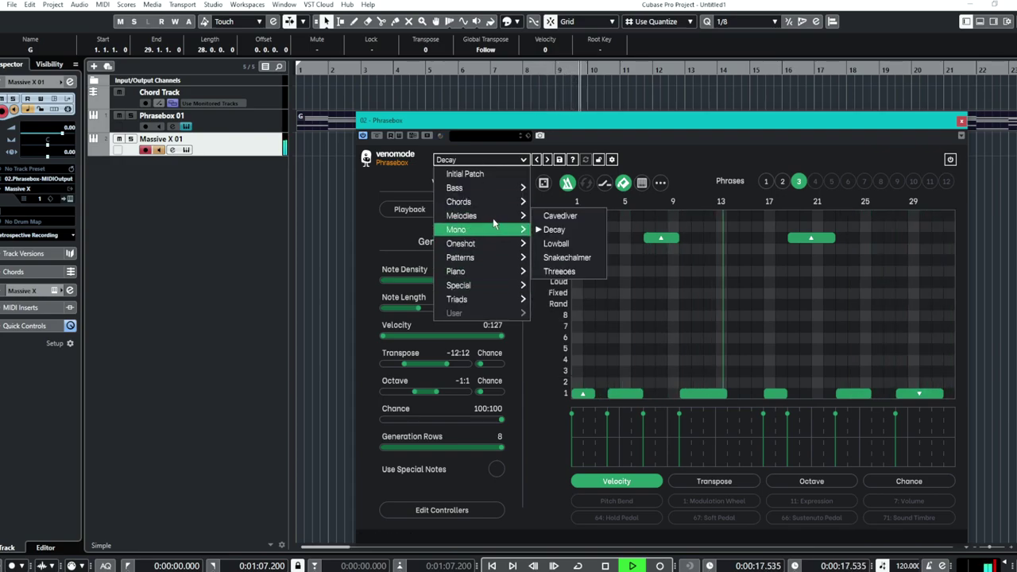
{"action": "mouse_move", "coordinate": [484, 216]}
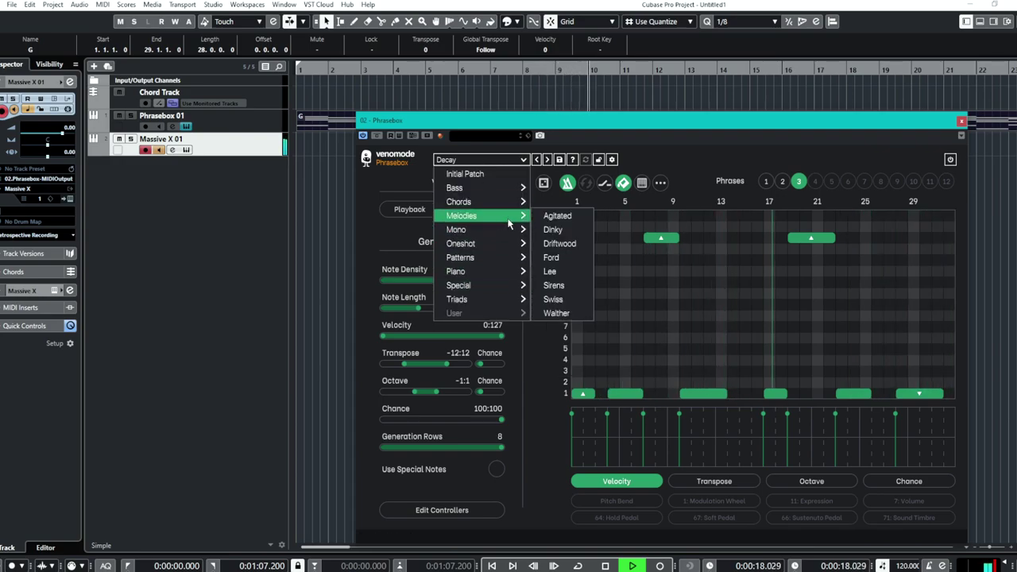
{"action": "left_click", "coordinate": [555, 284]}
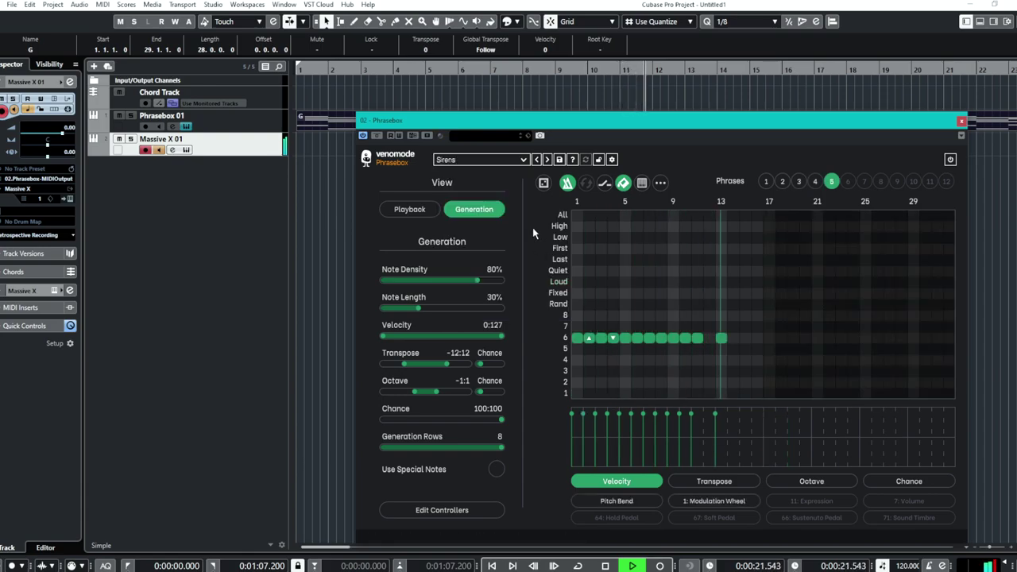
- Audition Sirens phrases 1, 2 and 3, then stop playback
{"action": "left_click", "coordinate": [766, 181]}
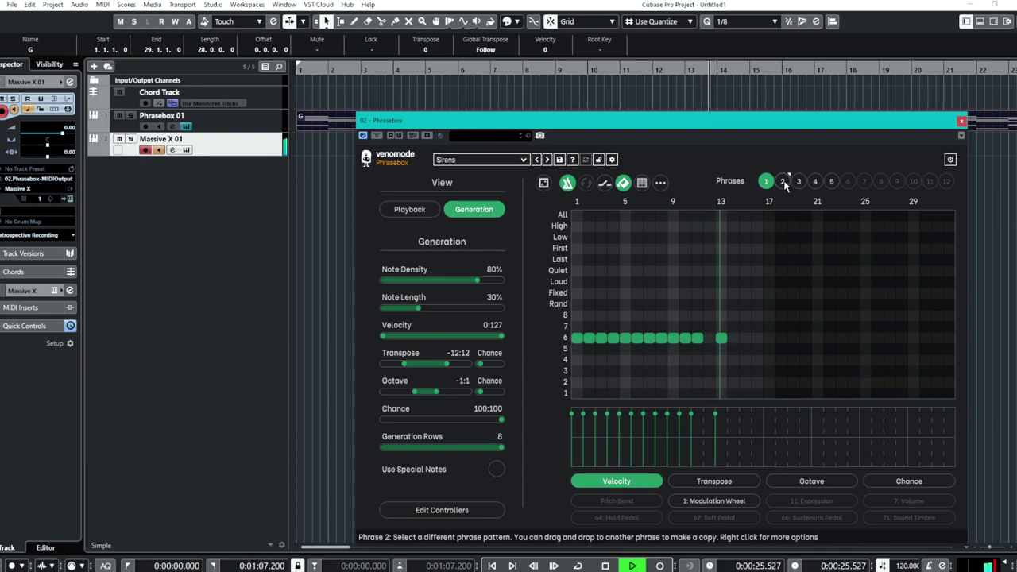
{"action": "left_click", "coordinate": [783, 182]}
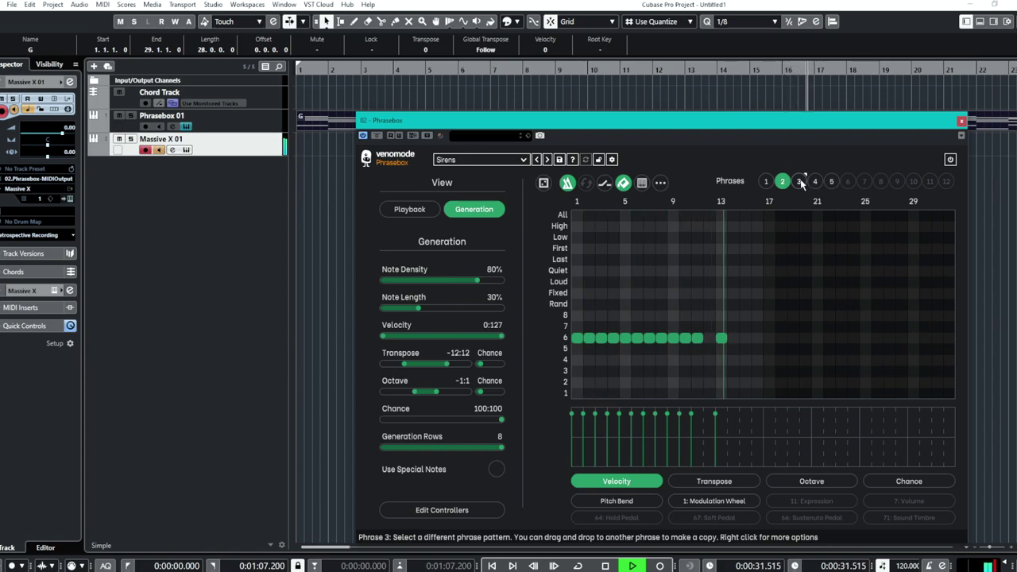
{"action": "left_click", "coordinate": [800, 181]}
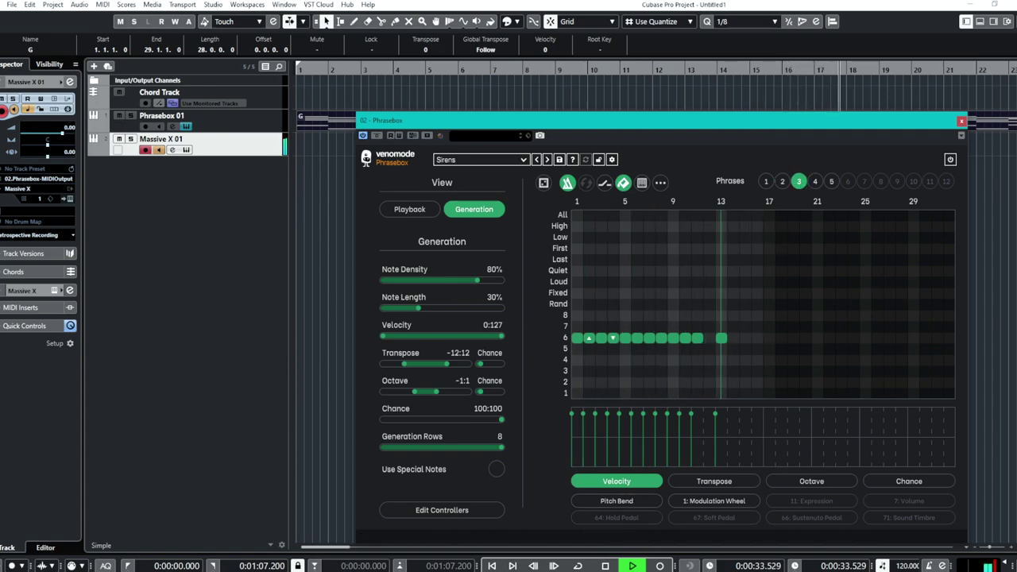
{"action": "key", "text": "space"}
{"action": "left_click", "coordinate": [486, 159]}
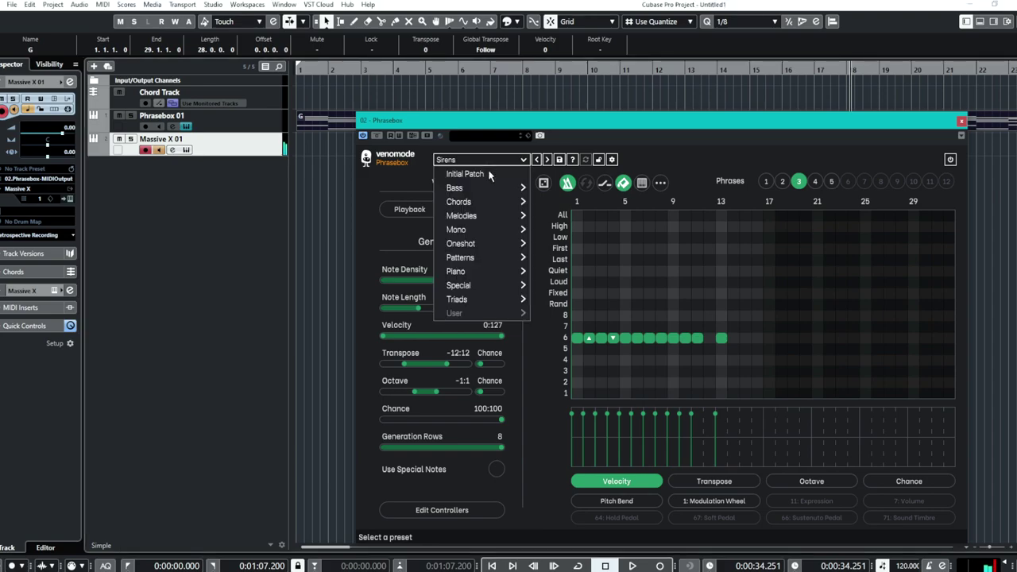
{"action": "mouse_move", "coordinate": [505, 262]}
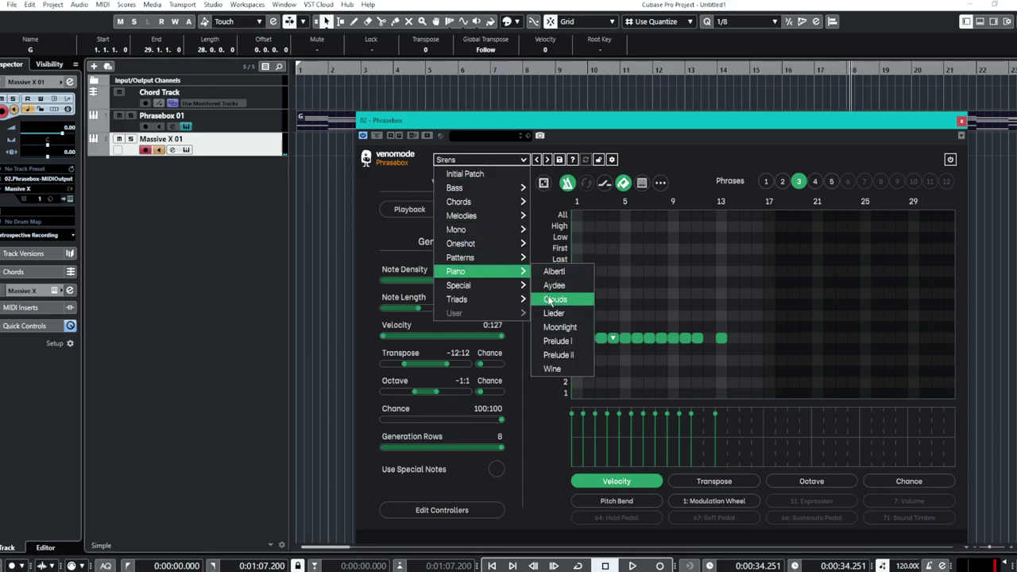
- Load the Piano preset Clouds and start playback
{"action": "left_click", "coordinate": [570, 294]}
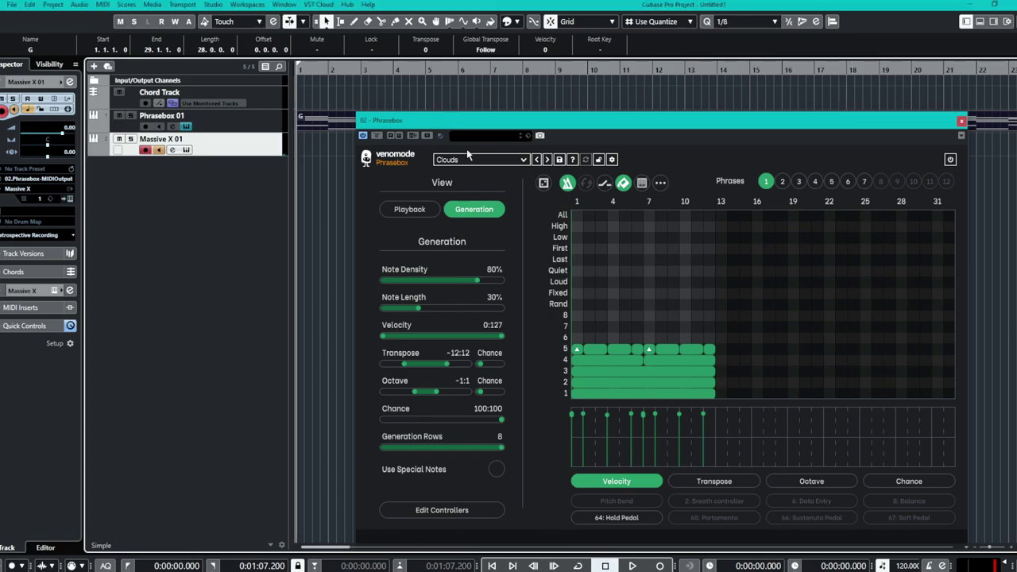
{"action": "left_click", "coordinate": [468, 159]}
{"action": "mouse_move", "coordinate": [487, 272]}
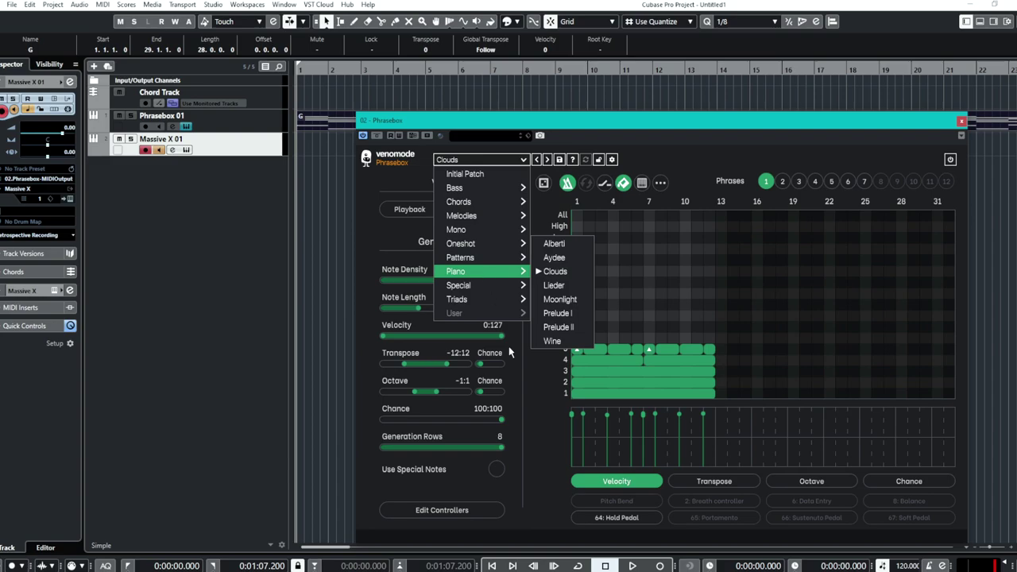
{"action": "left_click", "coordinate": [633, 566]}
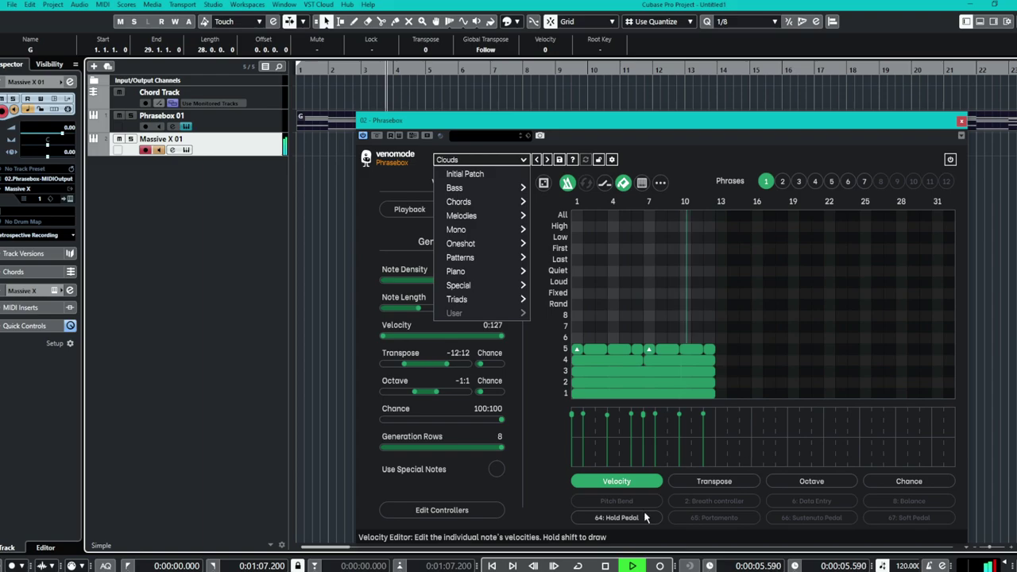
- Browse the Octave, Transpose, Chance and CC 64–66 lanes, returning to Velocity
{"action": "left_click", "coordinate": [811, 481]}
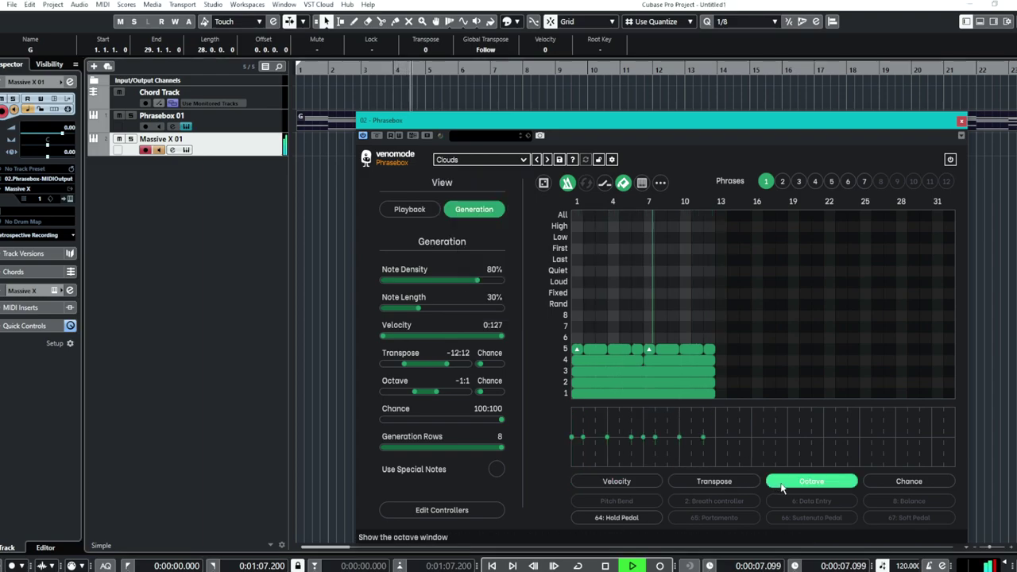
{"action": "left_click", "coordinate": [730, 481]}
{"action": "left_click", "coordinate": [908, 481]}
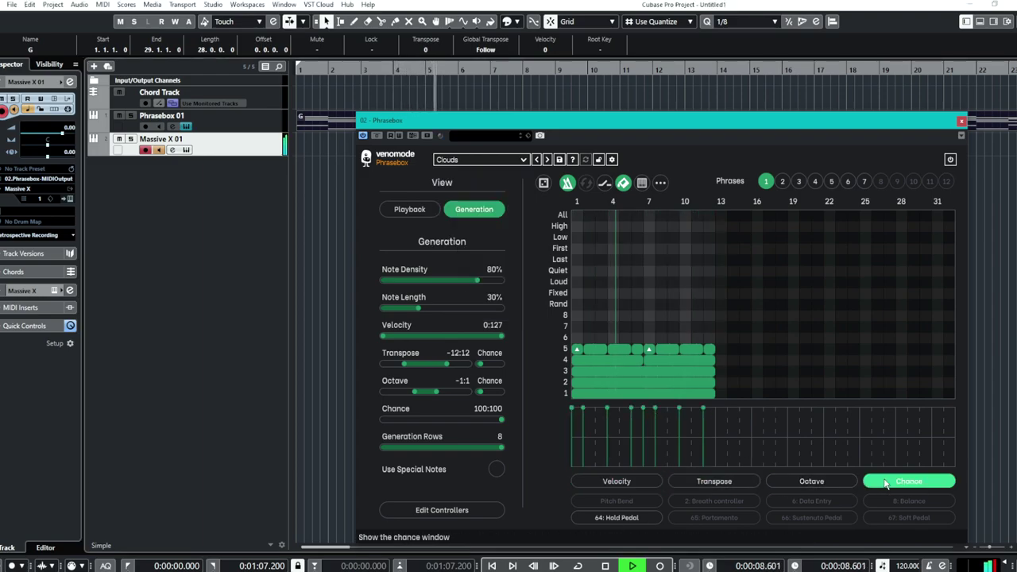
{"action": "left_click", "coordinate": [634, 519]}
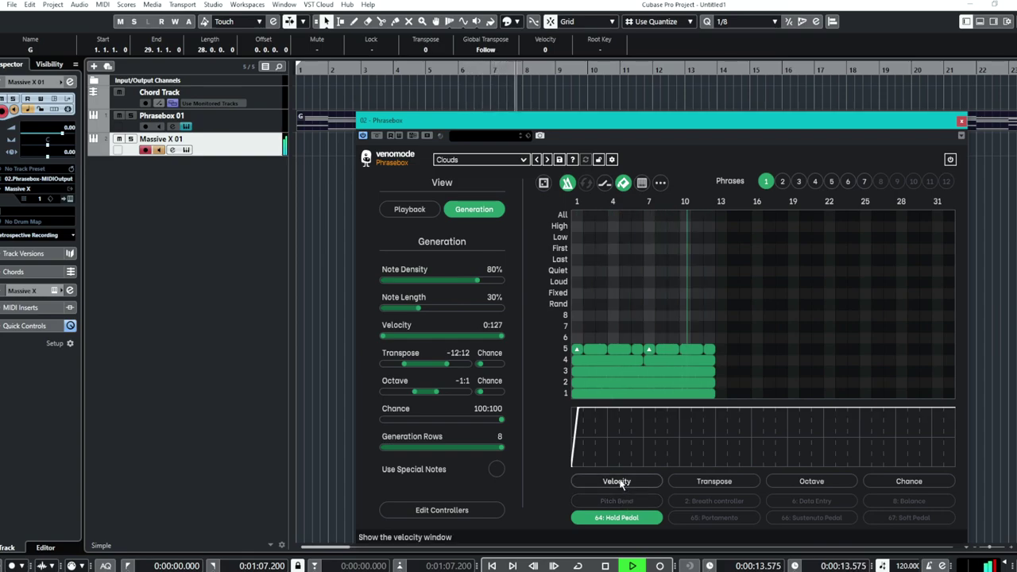
{"action": "left_click", "coordinate": [684, 518]}
{"action": "left_click", "coordinate": [843, 516]}
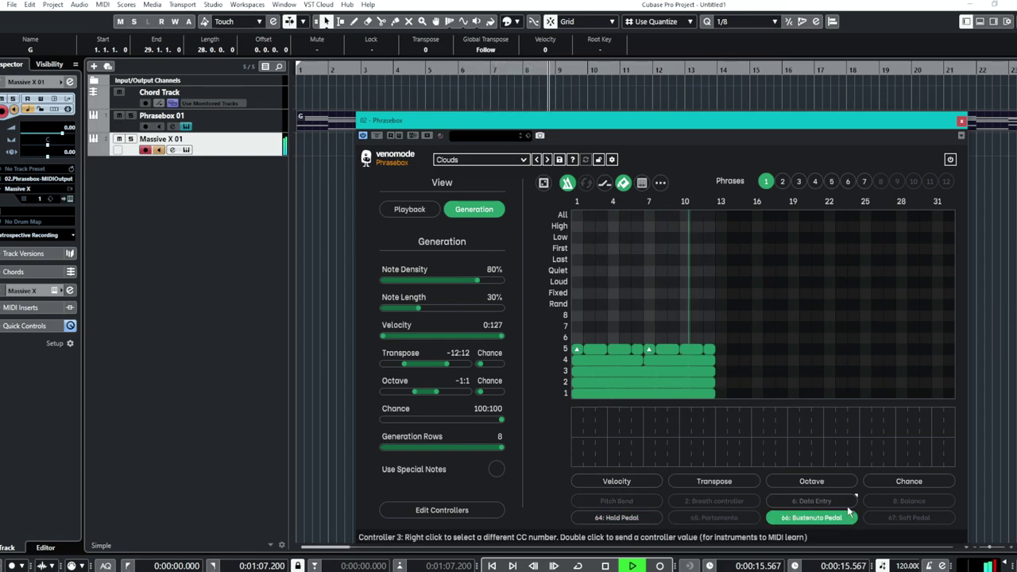
{"action": "left_click", "coordinate": [616, 480]}
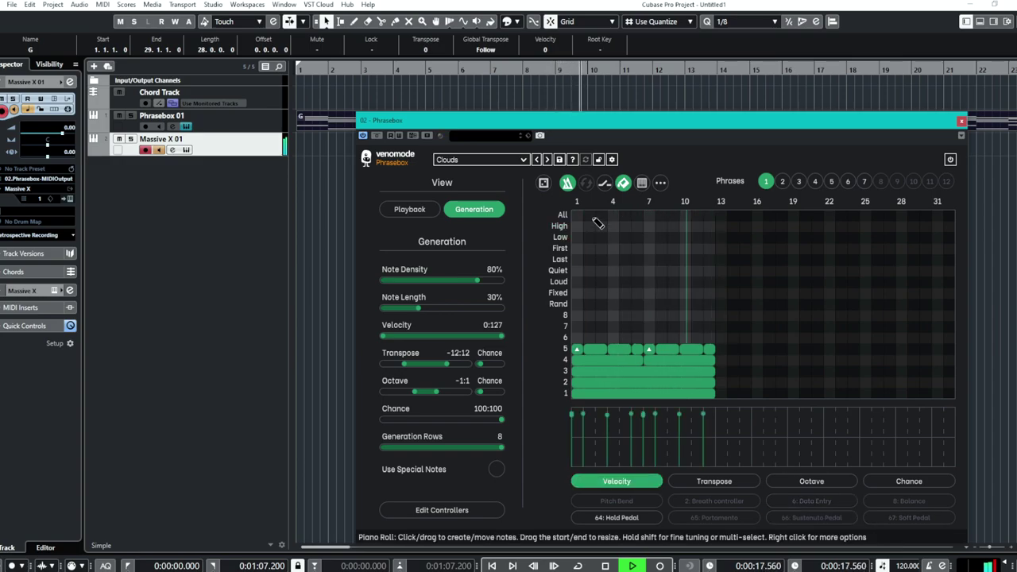
- Step through phrases 2, 3, 4 and 6, then stop playback and return to zero
{"action": "left_click", "coordinate": [782, 181]}
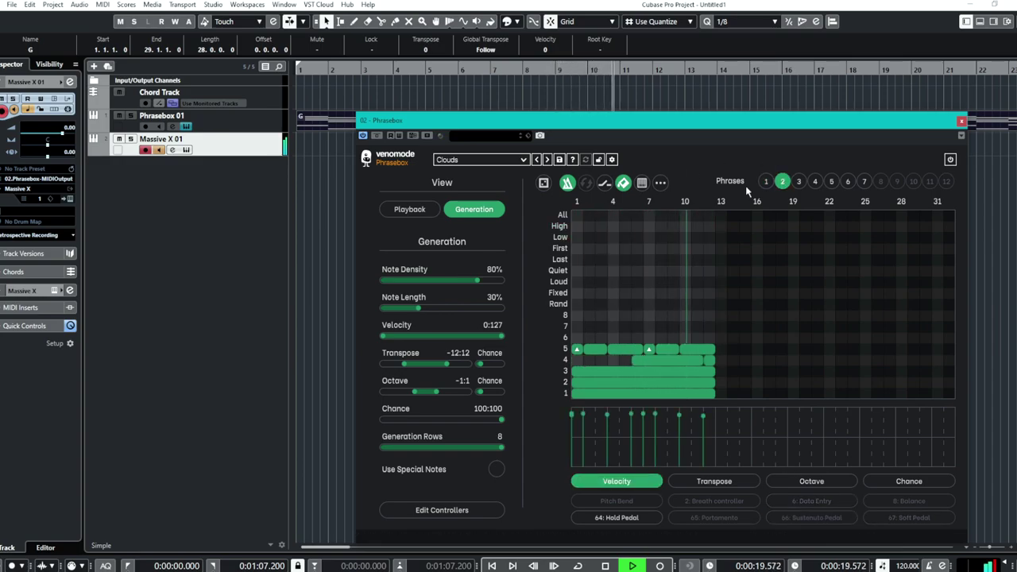
{"action": "left_click", "coordinate": [799, 182]}
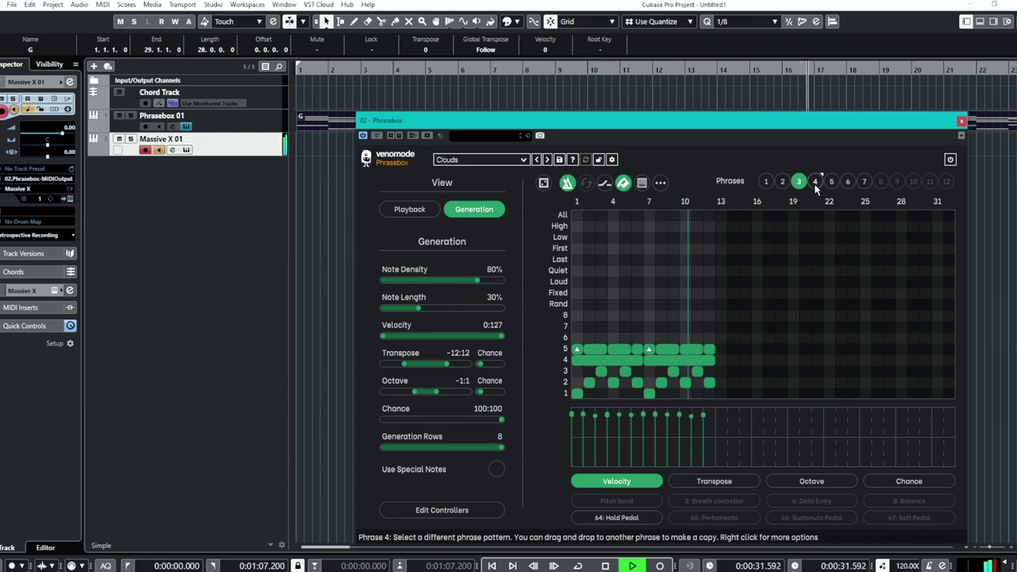
{"action": "left_click", "coordinate": [815, 185]}
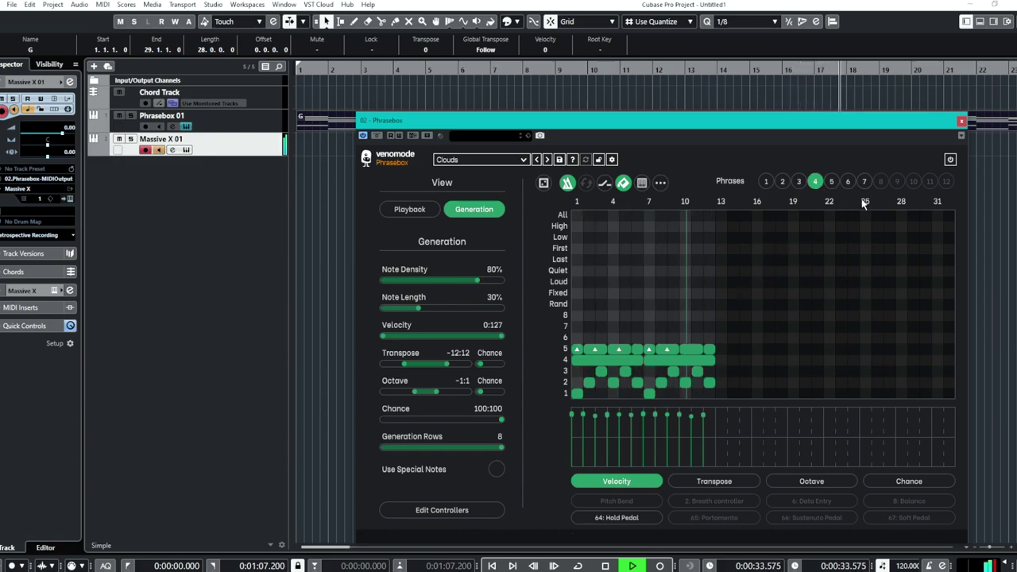
{"action": "left_click", "coordinate": [849, 182]}
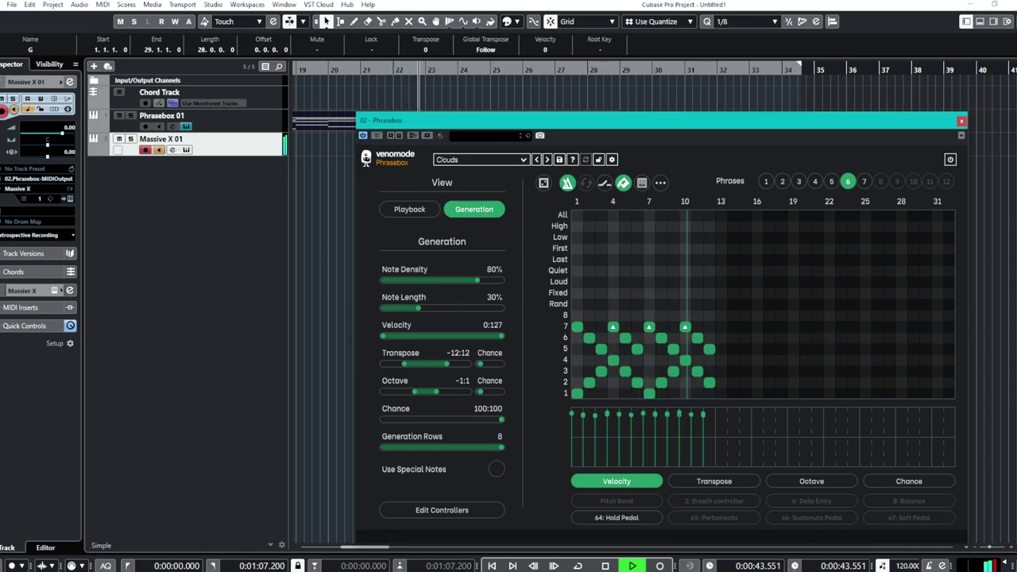
{"action": "left_click", "coordinate": [606, 565]}
{"action": "left_click", "coordinate": [493, 565]}
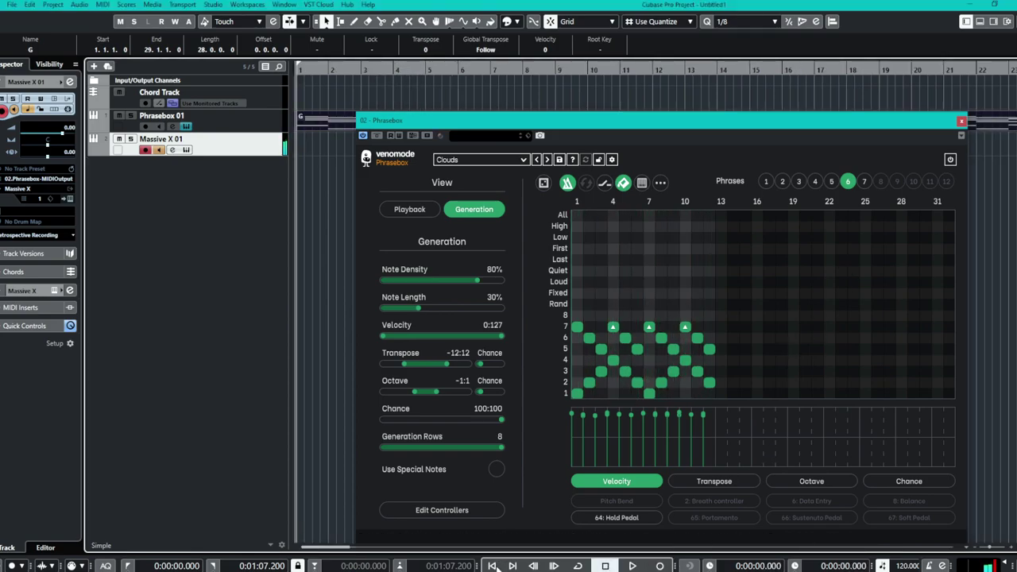
- Load the Chords preset Sherbert
{"action": "left_click", "coordinate": [469, 159]}
{"action": "mouse_move", "coordinate": [468, 190]}
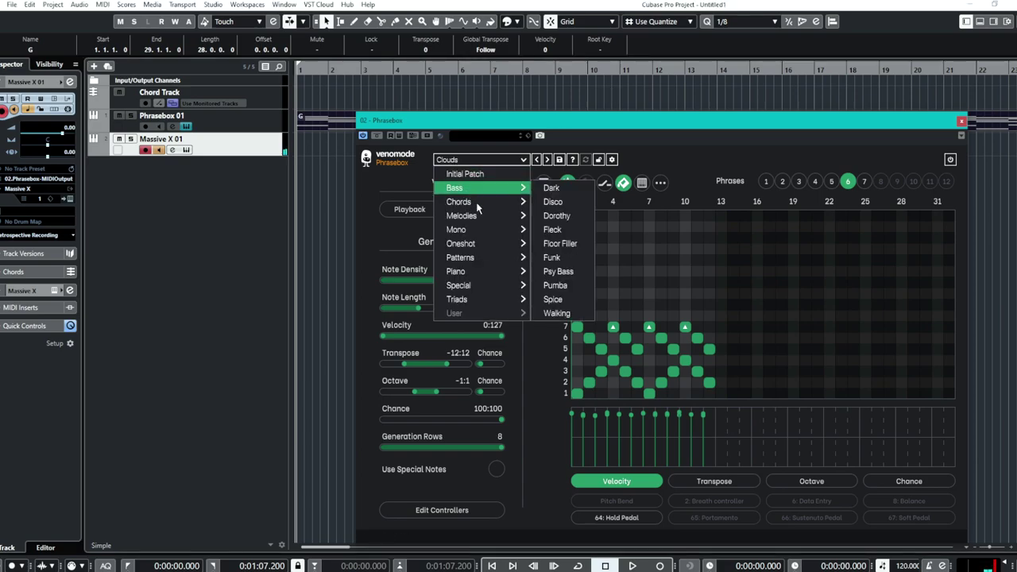
{"action": "mouse_move", "coordinate": [504, 202]}
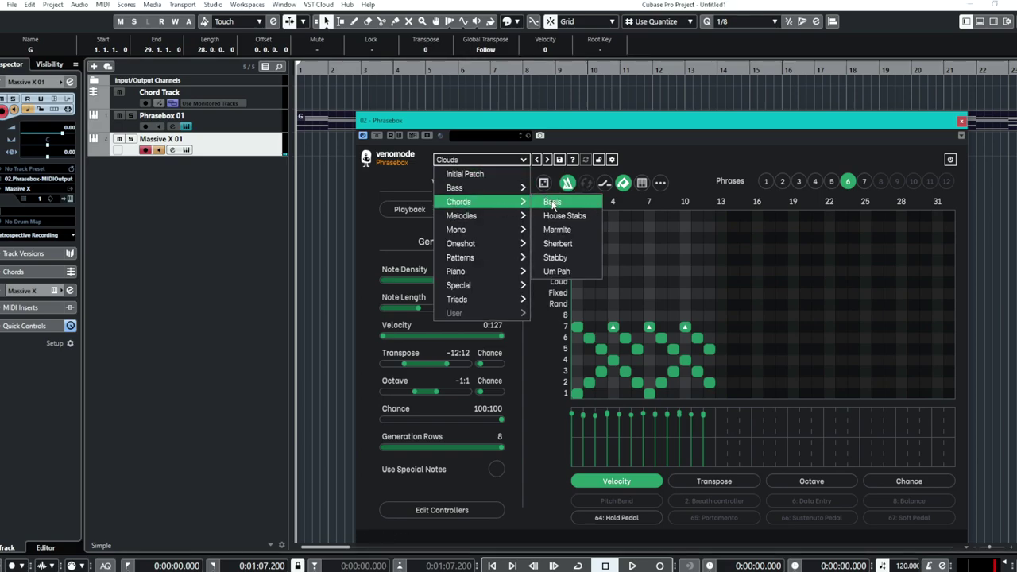
{"action": "left_click", "coordinate": [591, 244]}
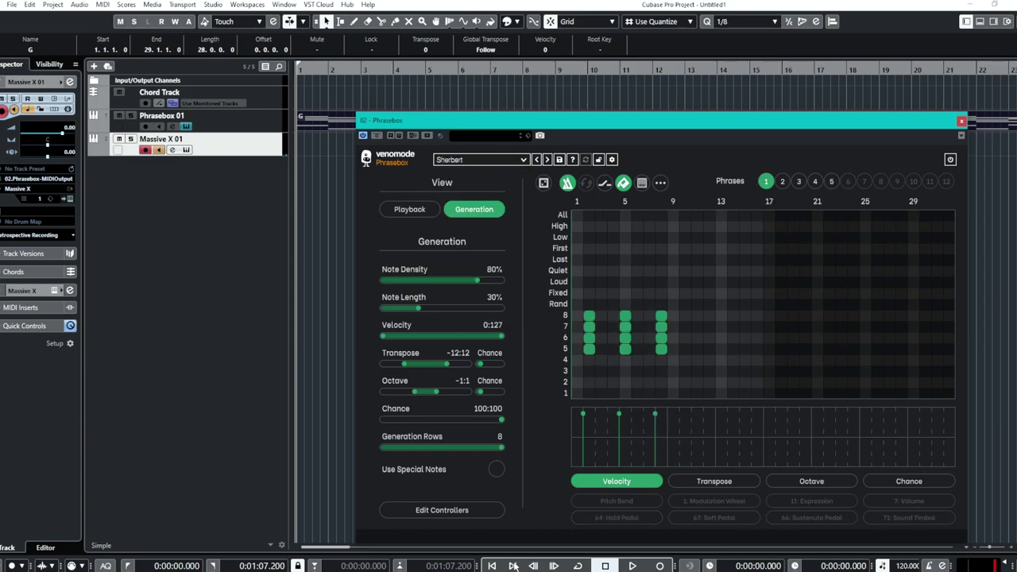
- Play Sherbert through phrases 2–5 and show its Playback settings (16 steps, 1/16, C Major)
{"action": "left_click", "coordinate": [634, 565]}
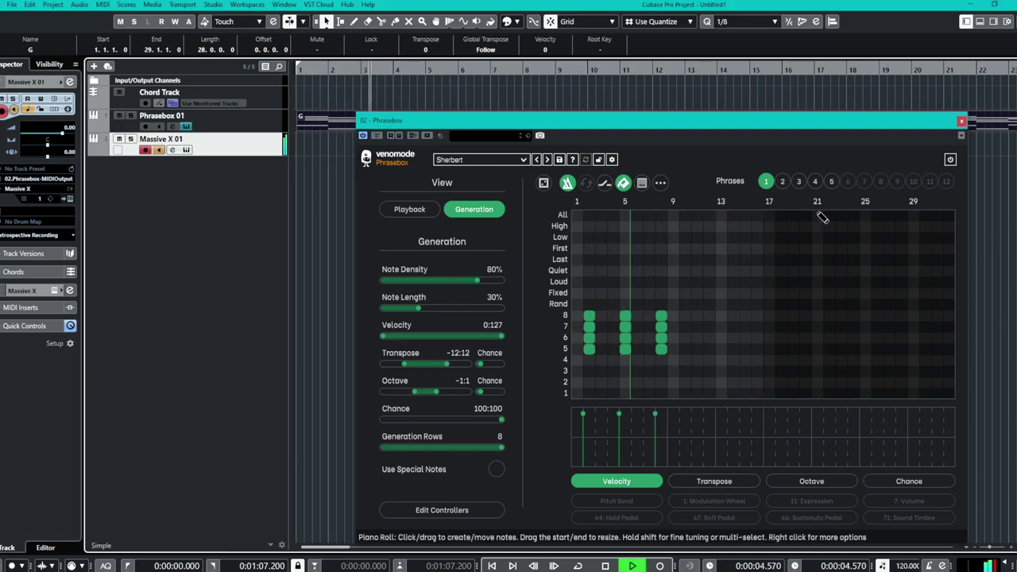
{"action": "left_click", "coordinate": [784, 182]}
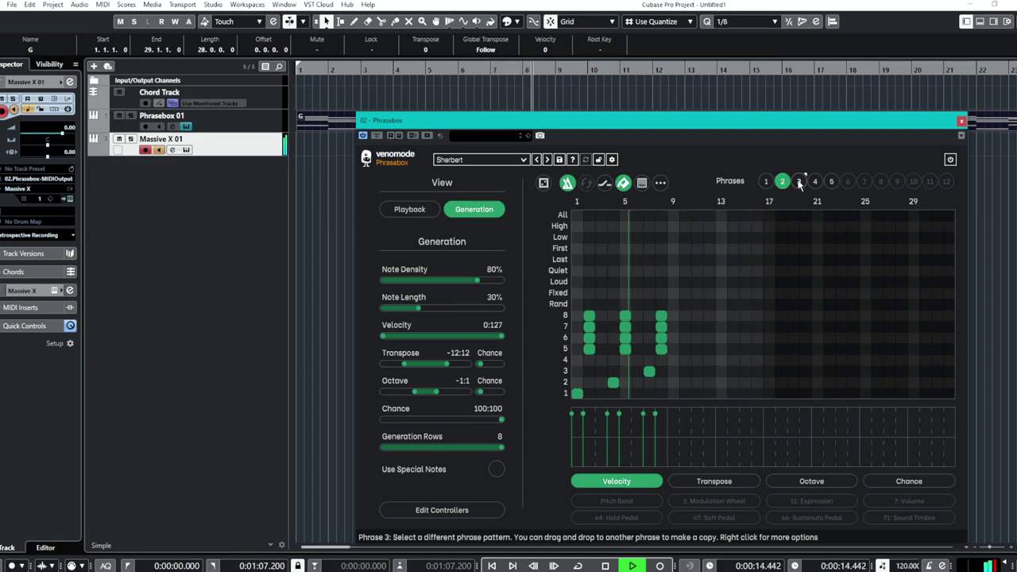
{"action": "left_click", "coordinate": [799, 182]}
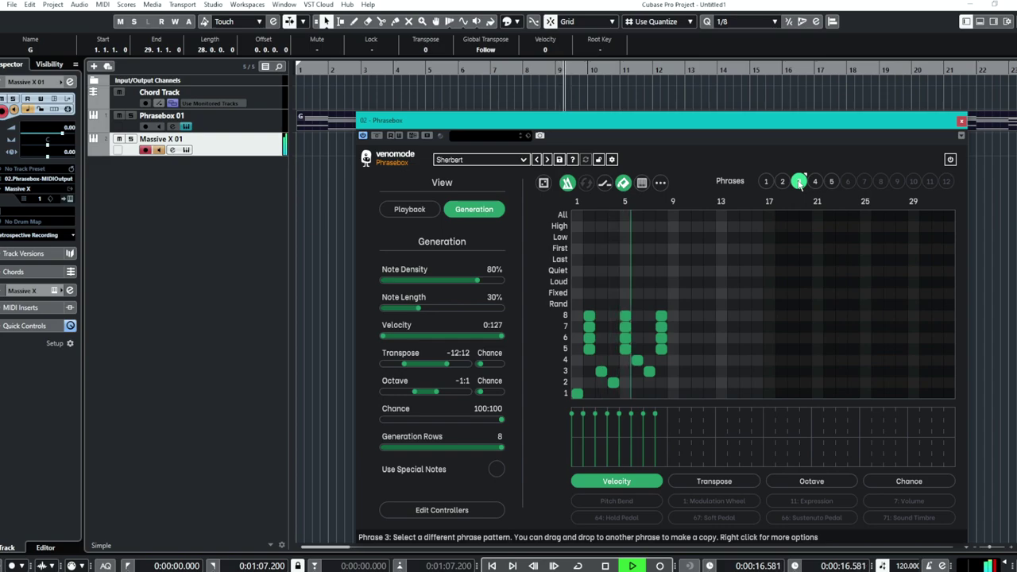
{"action": "left_click", "coordinate": [816, 183]}
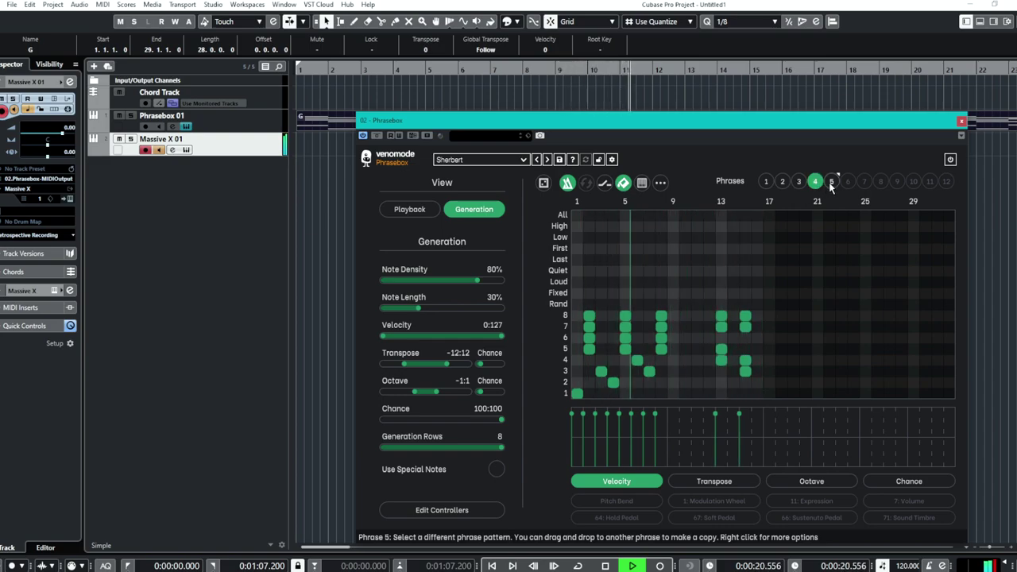
{"action": "left_click", "coordinate": [831, 182]}
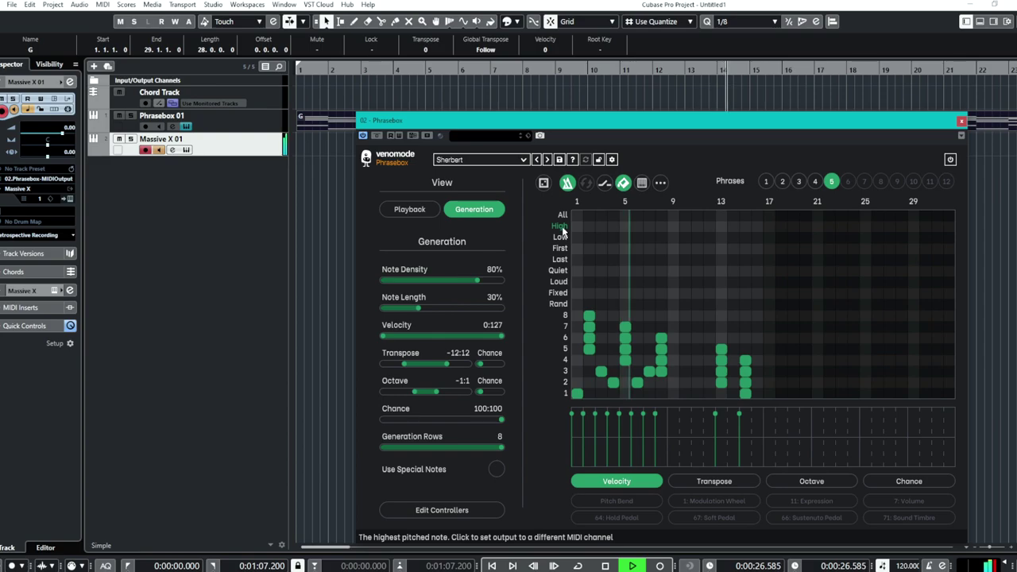
{"action": "left_click", "coordinate": [428, 213]}
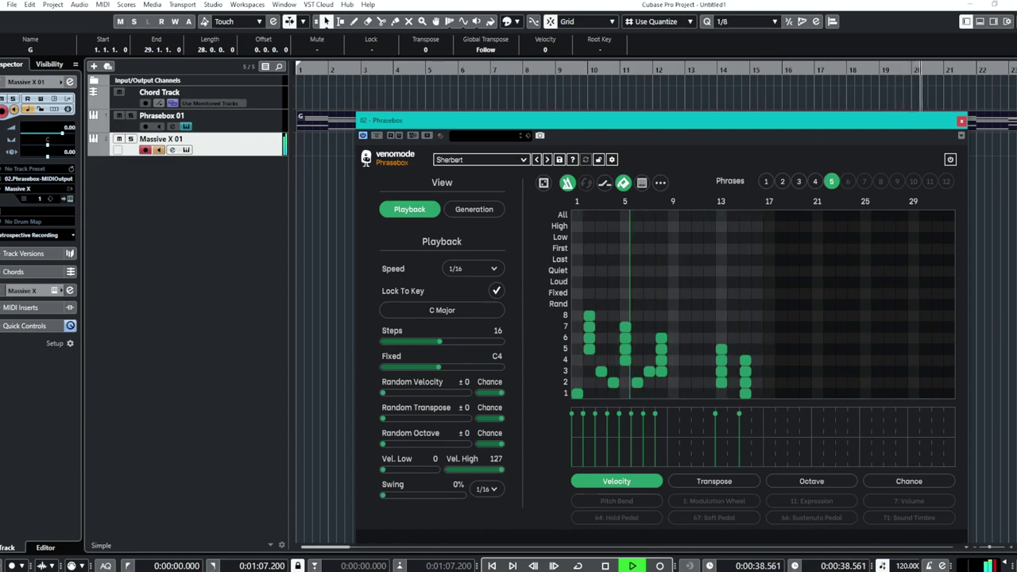
- Stop playback and load the Triads preset Rainfall
{"action": "left_click", "coordinate": [601, 566]}
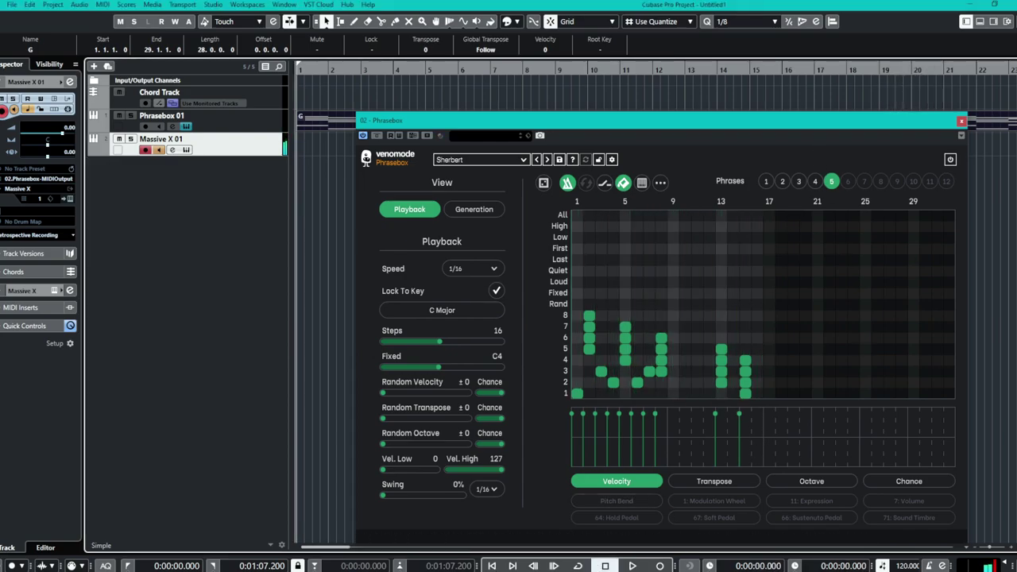
{"action": "left_click", "coordinate": [492, 159]}
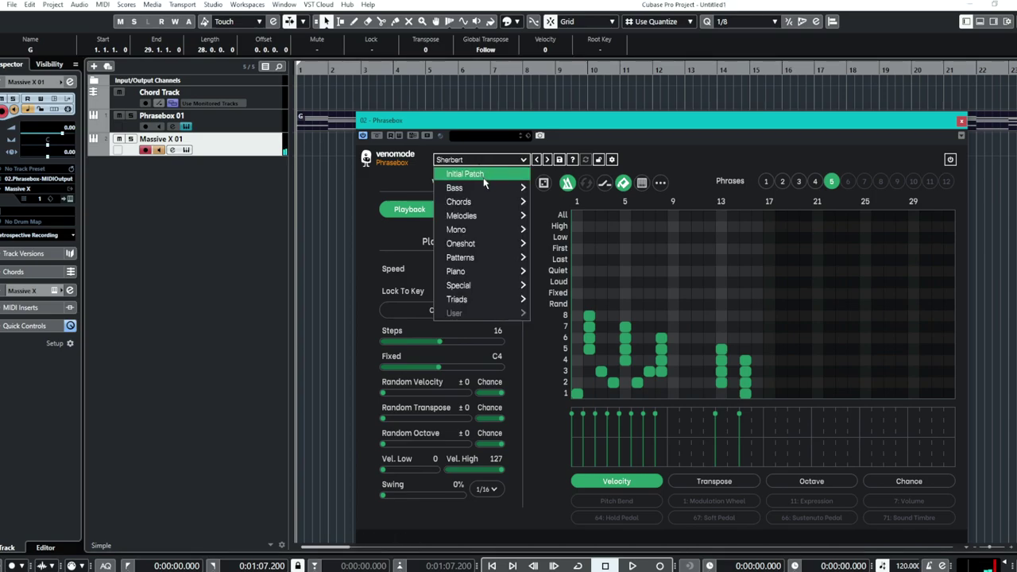
{"action": "mouse_move", "coordinate": [497, 304]}
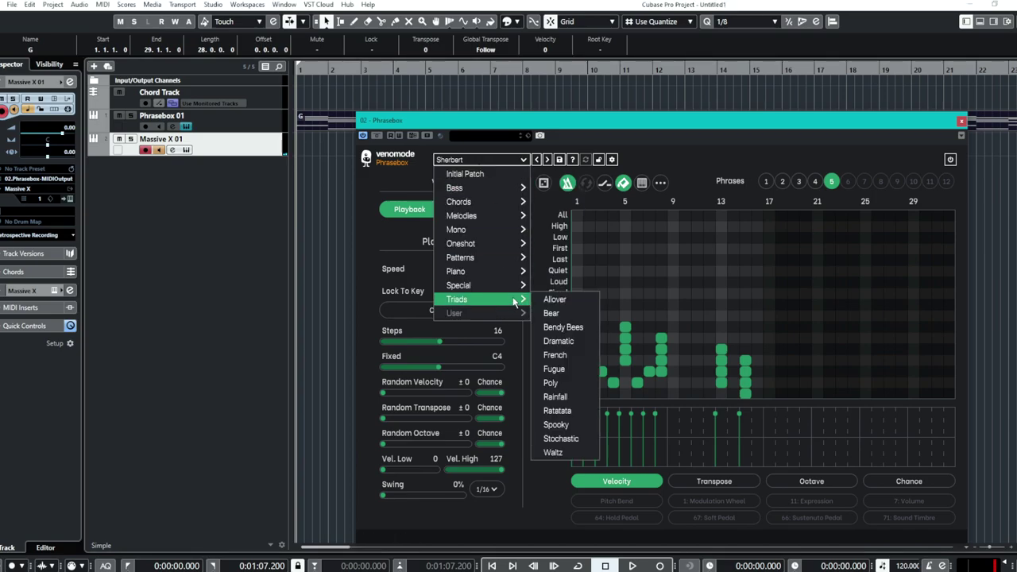
{"action": "left_click", "coordinate": [564, 397]}
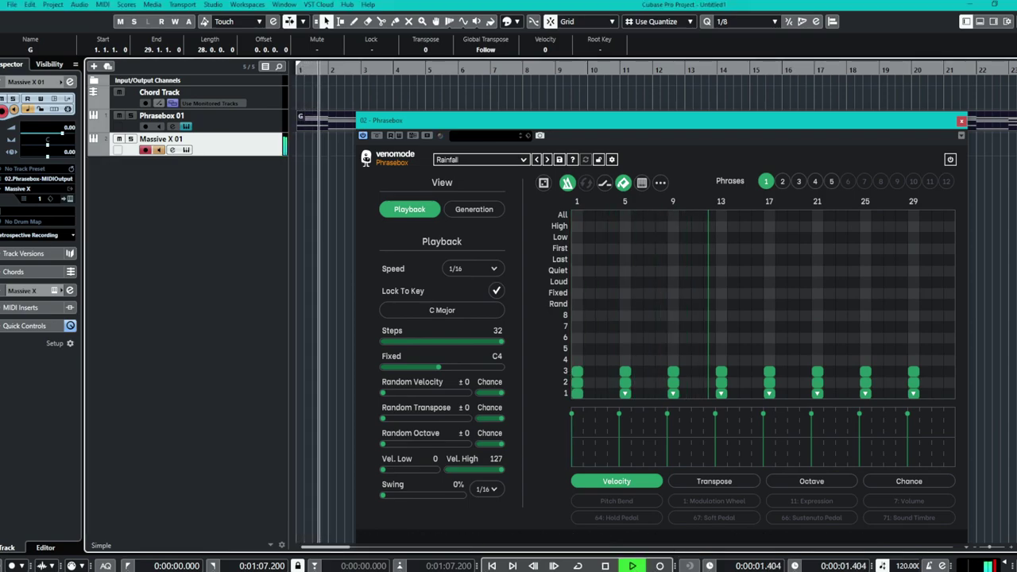
- Audition Rainfall phrases 2 through 5, then stop playback
{"action": "left_click", "coordinate": [782, 182]}
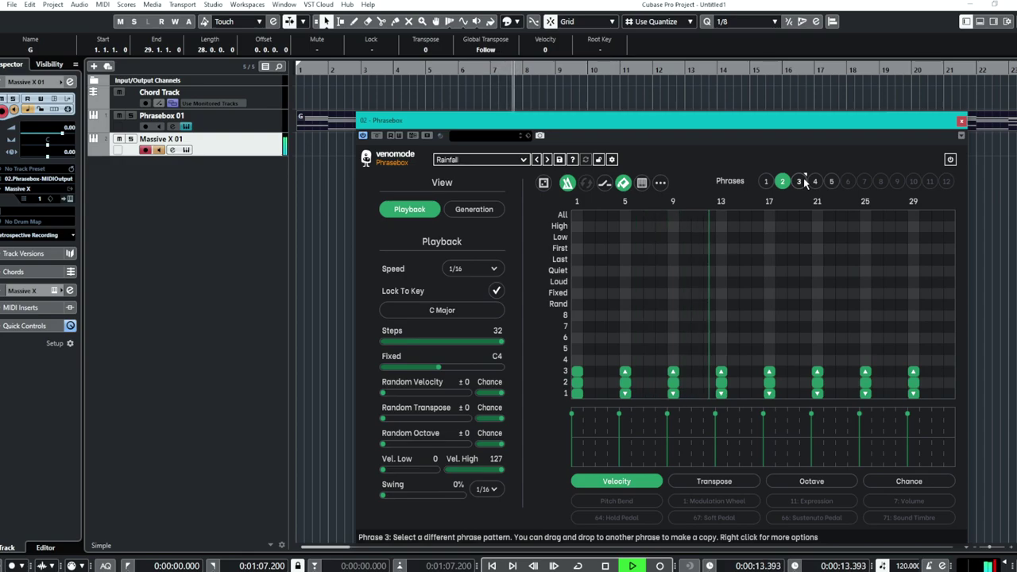
{"action": "left_click", "coordinate": [802, 182]}
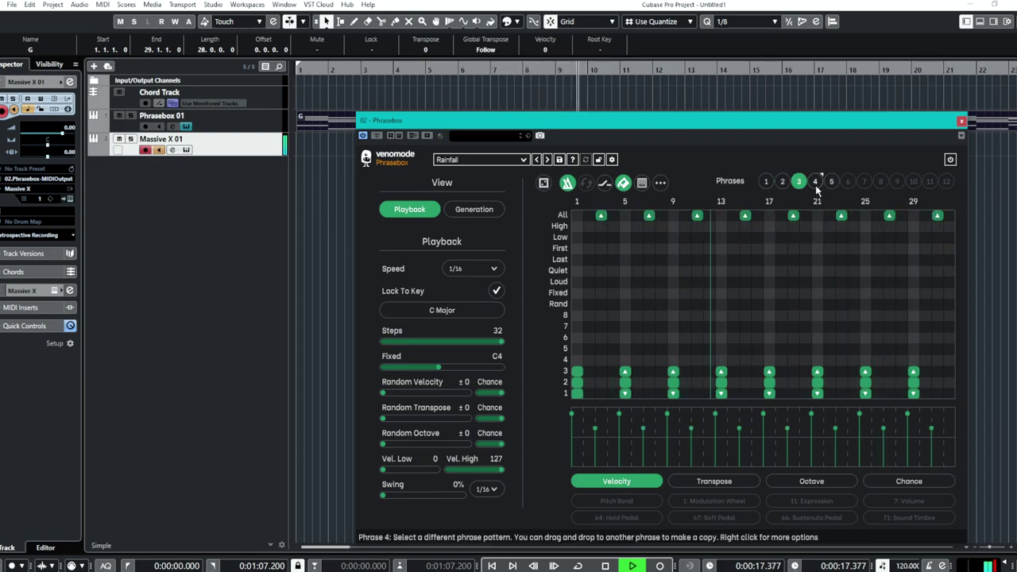
{"action": "left_click", "coordinate": [814, 183]}
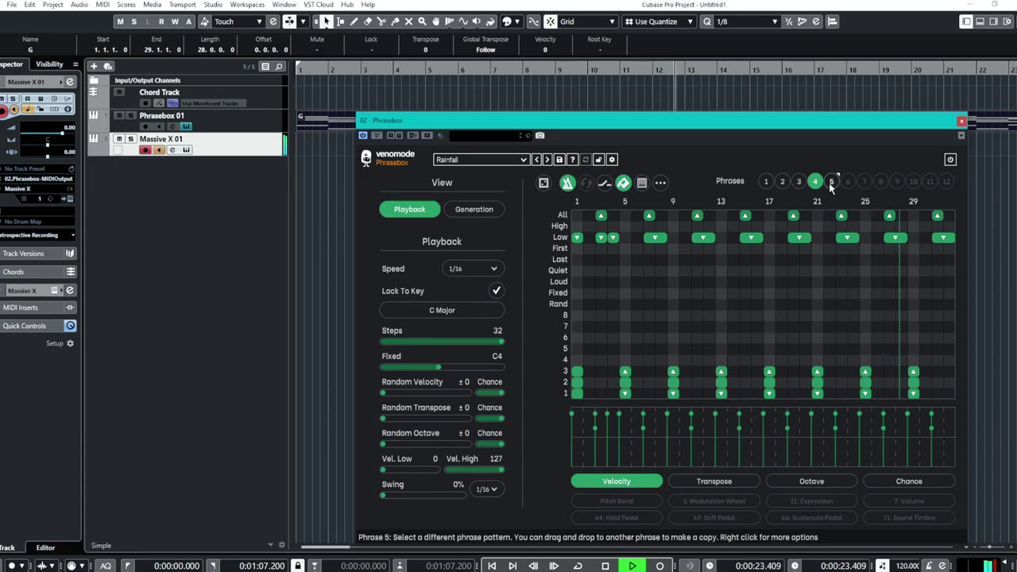
{"action": "left_click", "coordinate": [831, 182]}
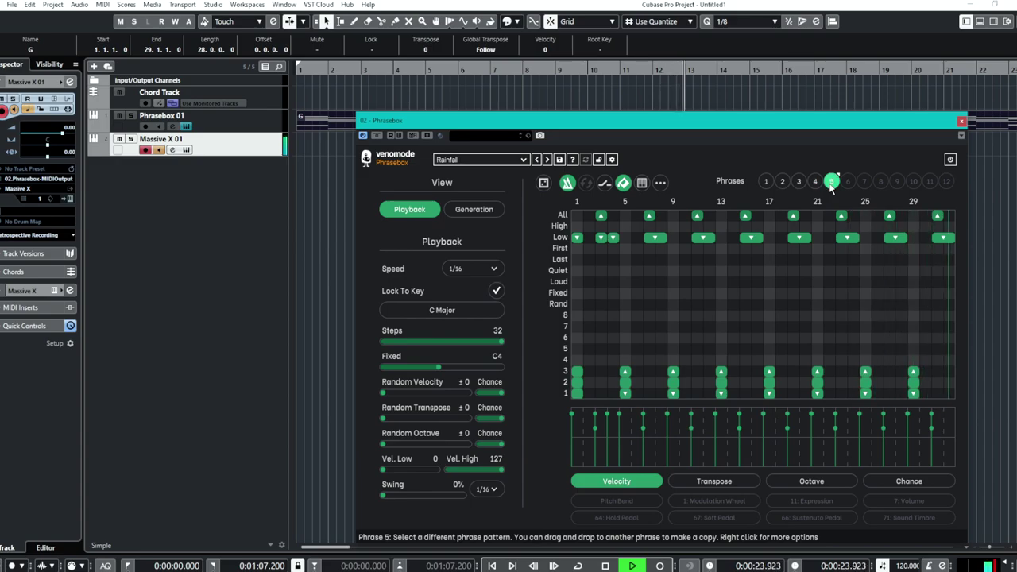
{"action": "left_click", "coordinate": [604, 565]}
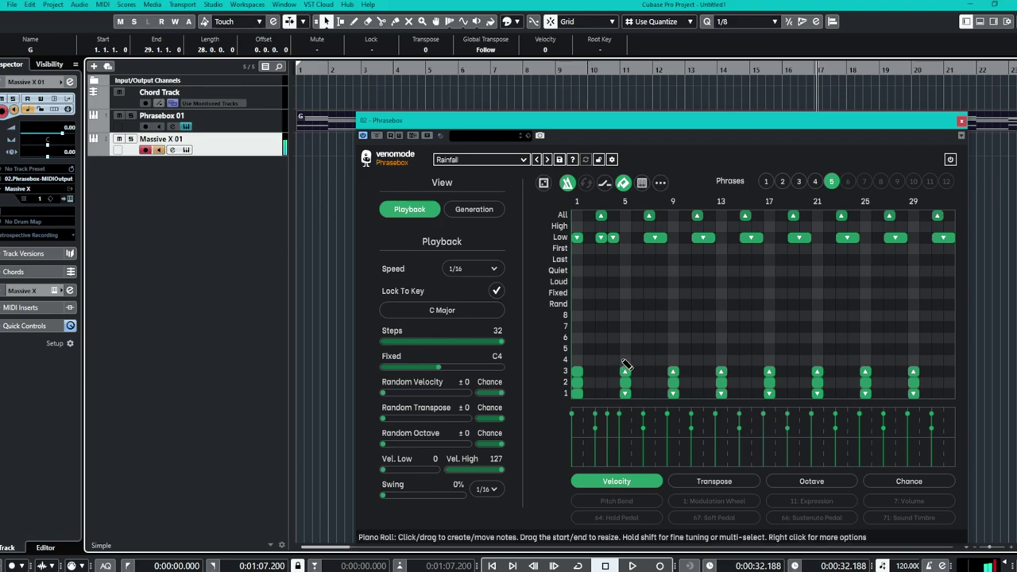
- Load the Glissando preset from the Oneshot category in Phrasebox
{"action": "left_click", "coordinate": [494, 164]}
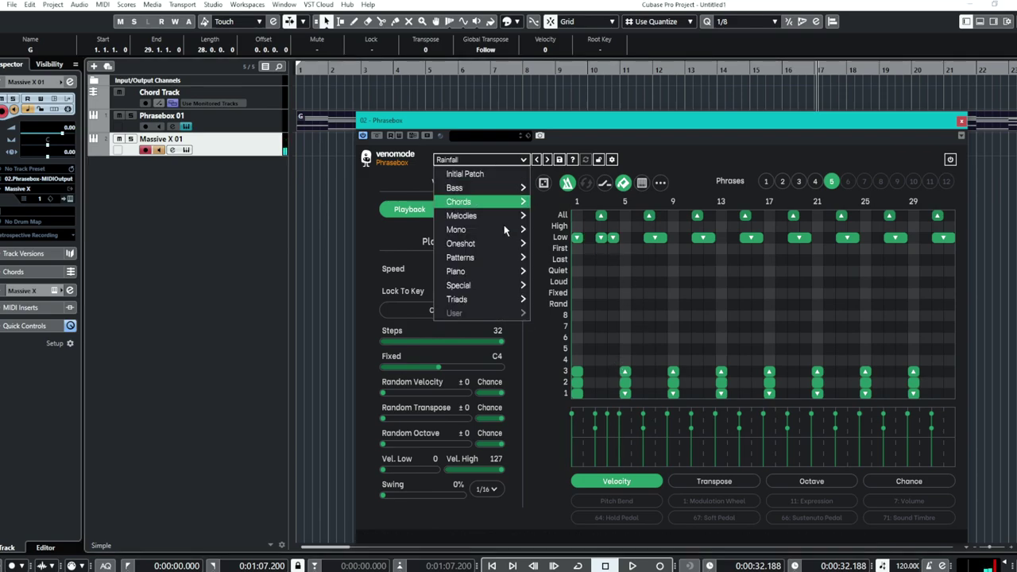
{"action": "mouse_move", "coordinate": [493, 272]}
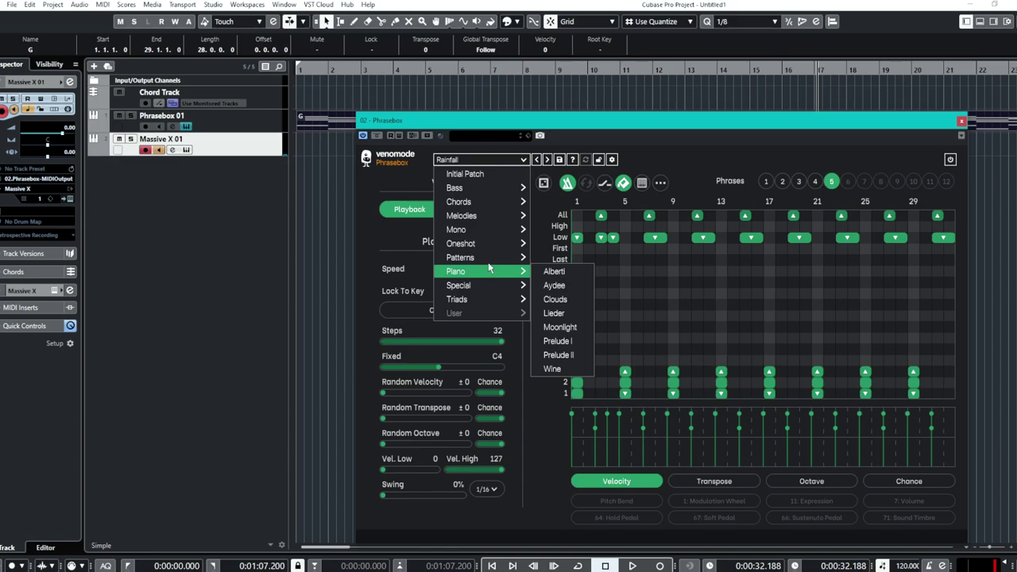
{"action": "mouse_move", "coordinate": [509, 243]}
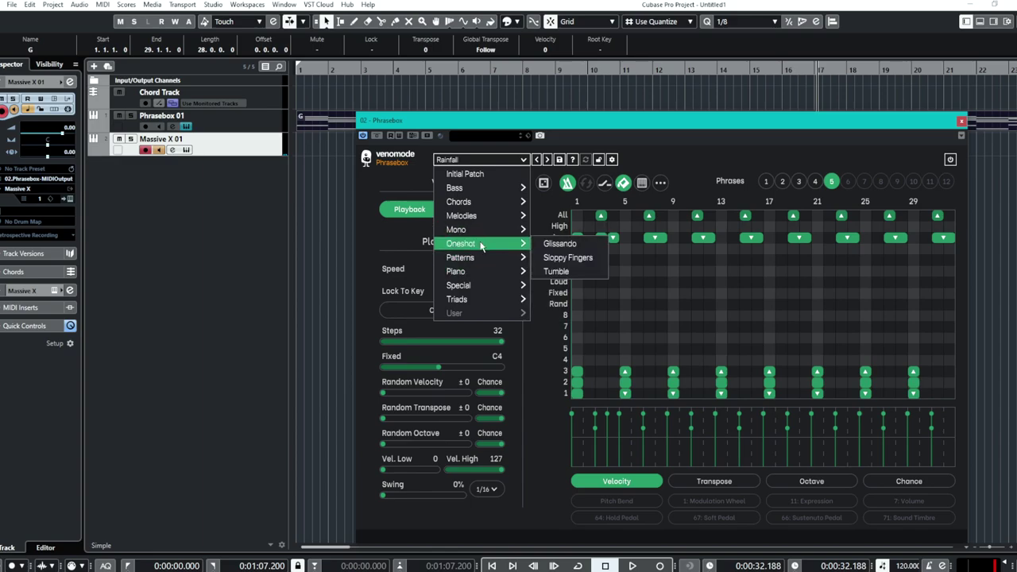
{"action": "left_click", "coordinate": [548, 243]}
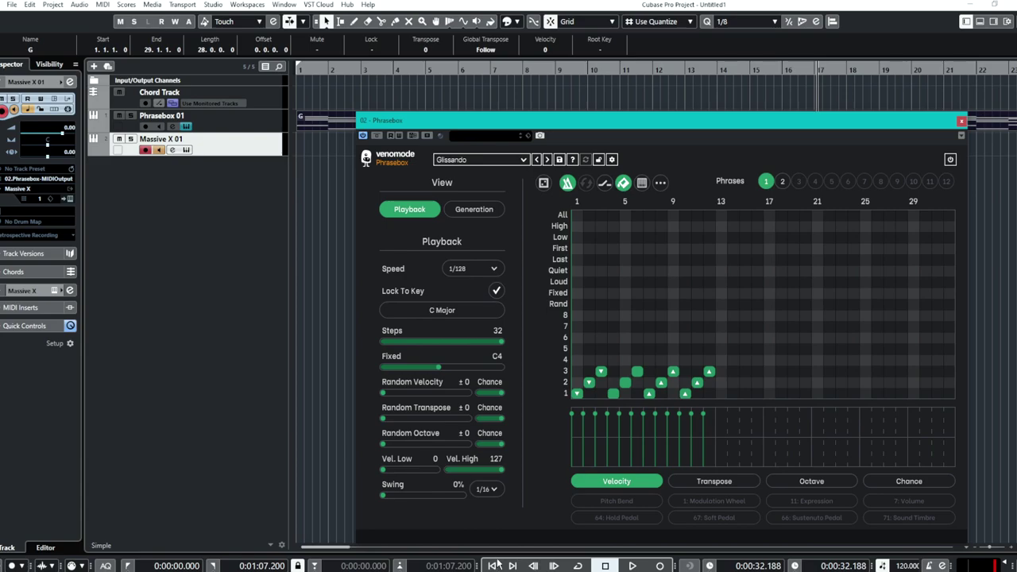
- Audition Glissando's phrase 2 from the project start, then stop with the playhead back at zero
{"action": "left_click", "coordinate": [605, 566]}
{"action": "left_click", "coordinate": [631, 566]}
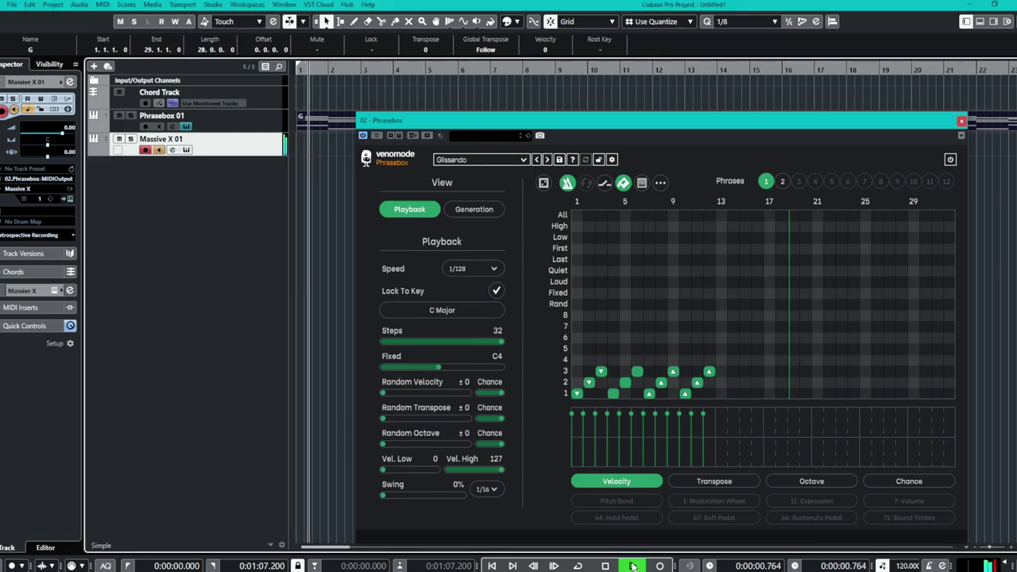
{"action": "left_click", "coordinate": [782, 184]}
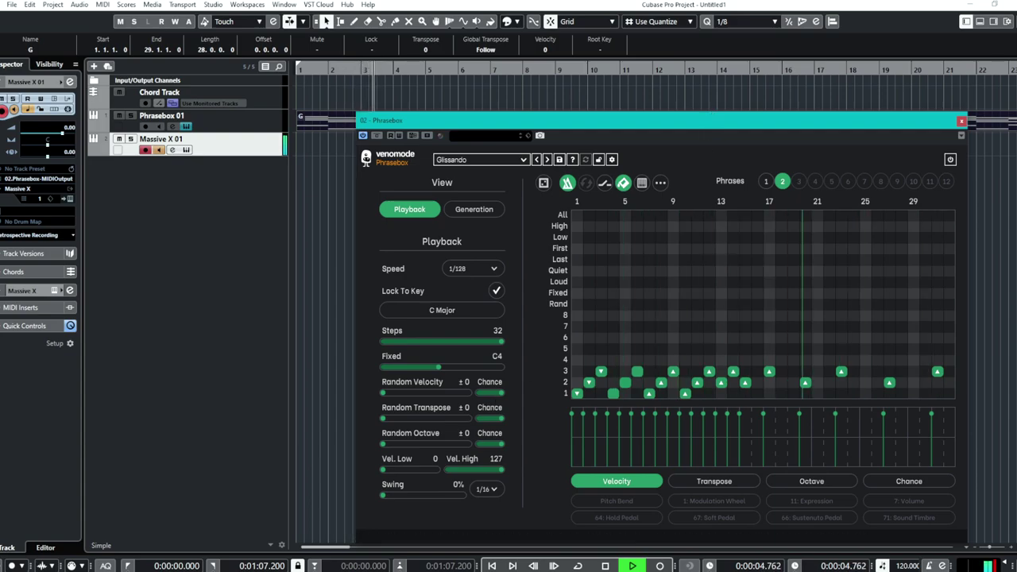
{"action": "left_click", "coordinate": [604, 565]}
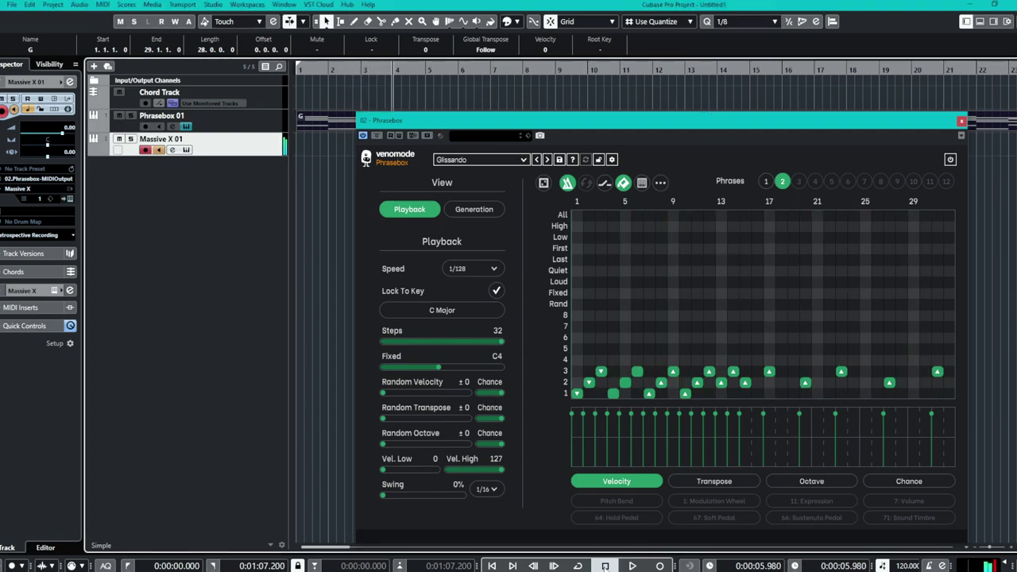
{"action": "left_click", "coordinate": [604, 566]}
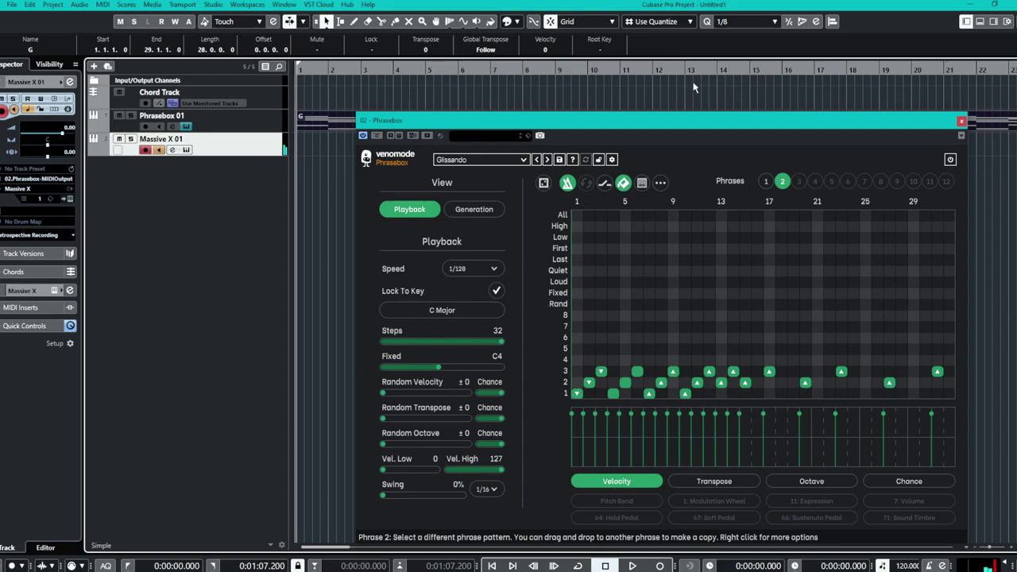
- Randomise a new pattern of long, varied-velocity notes into Glissando's phrase 2, repositioning the Phrasebox window
{"action": "left_click_drag", "start_coordinate": [703, 120], "coordinate": [687, 92]}
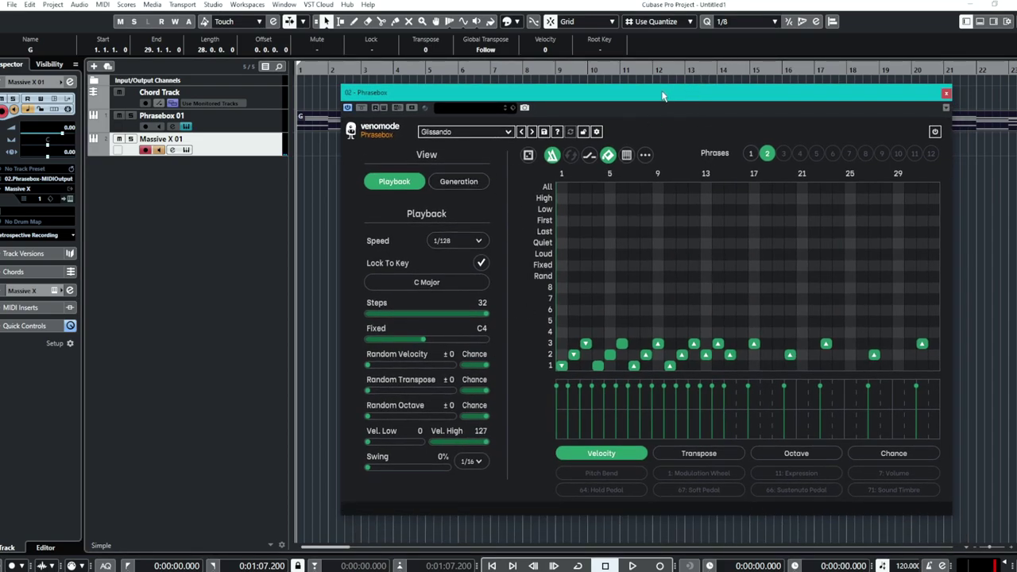
{"action": "left_click", "coordinate": [527, 155]}
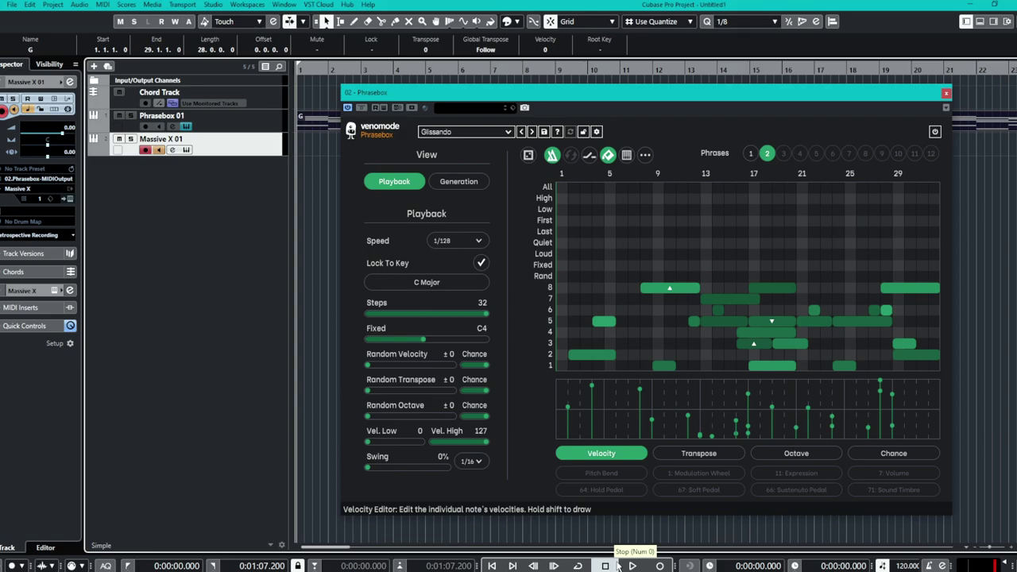
{"action": "mouse_move", "coordinate": [616, 93]}
{"action": "left_mouse_down"}
{"action": "mouse_move", "coordinate": [608, 190]}
{"action": "mouse_move", "coordinate": [593, 126]}
{"action": "mouse_move", "coordinate": [613, 99]}
{"action": "left_mouse_up"}
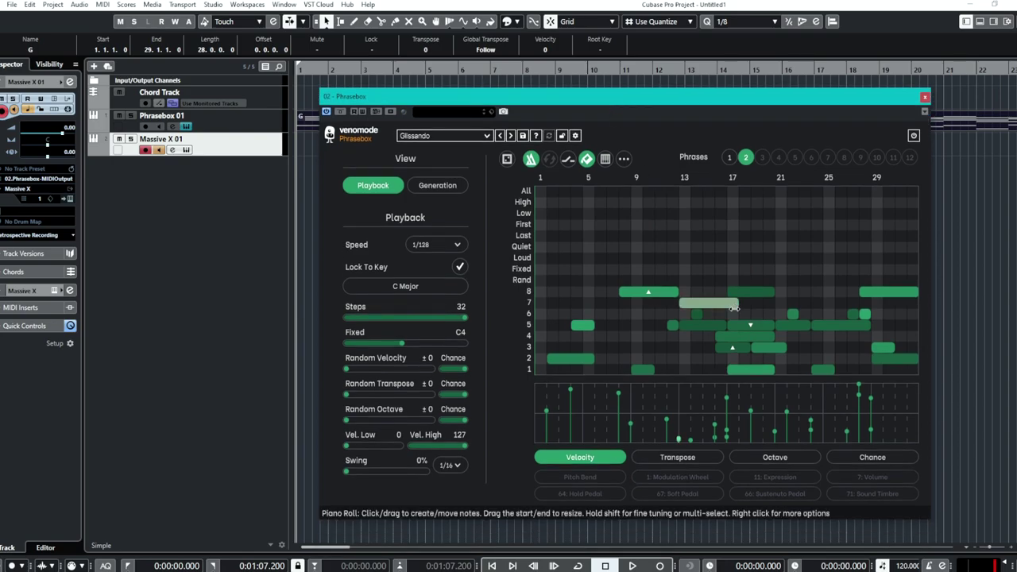